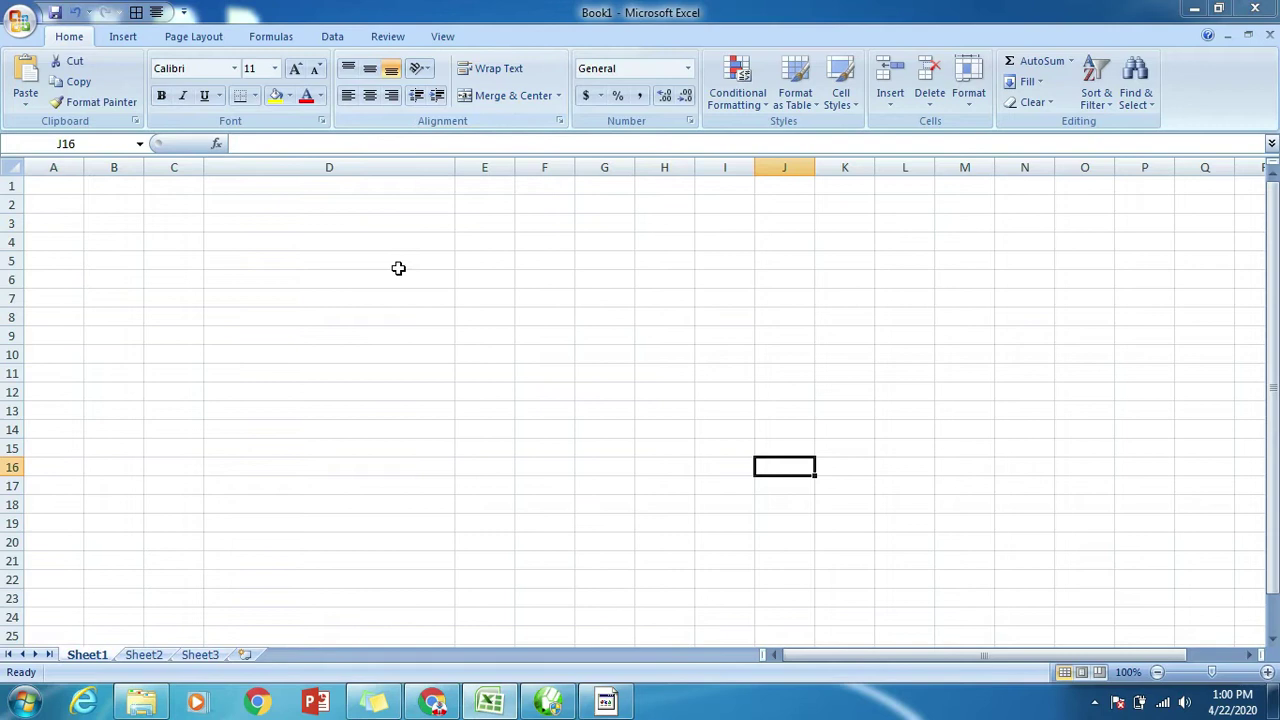
# - Widen column D slightly, to about 37.71 characters
pyautogui.moveTo(455, 167); pyautogui.dragTo(451, 168)
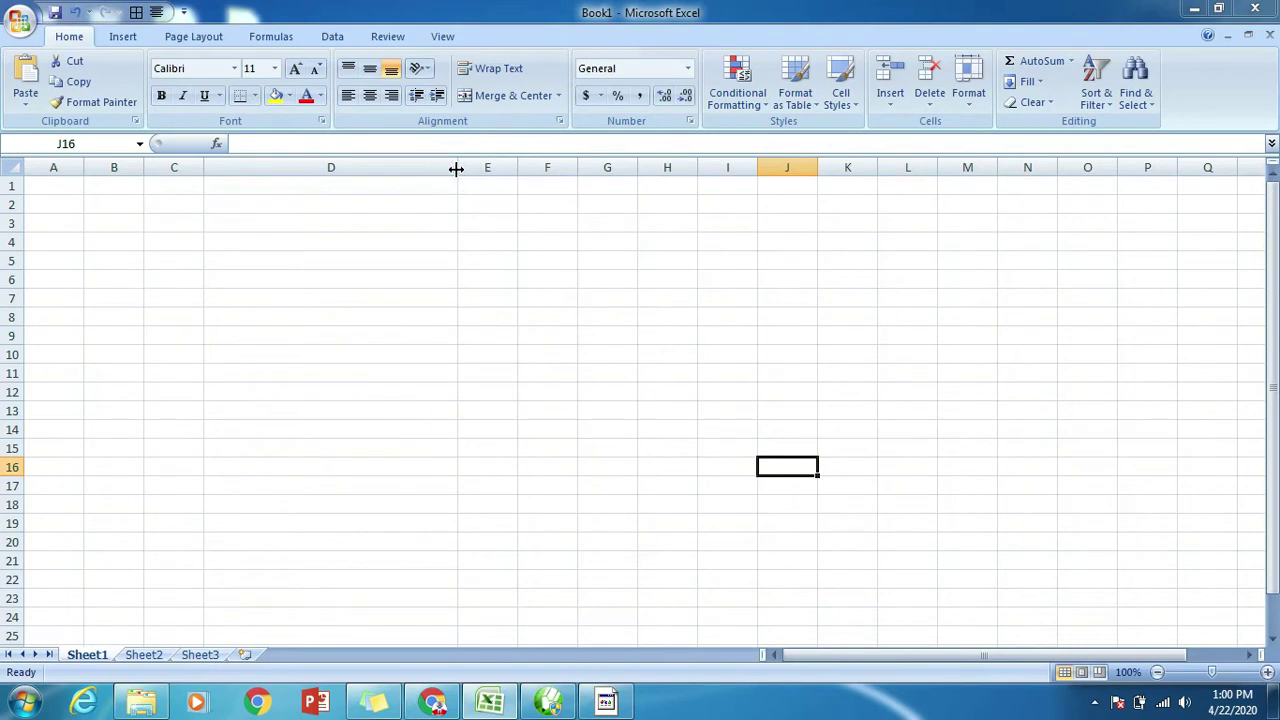
# - Enter 'Reliable' in cell E5
pyautogui.click(443, 241)
pyautogui.click(488, 264)
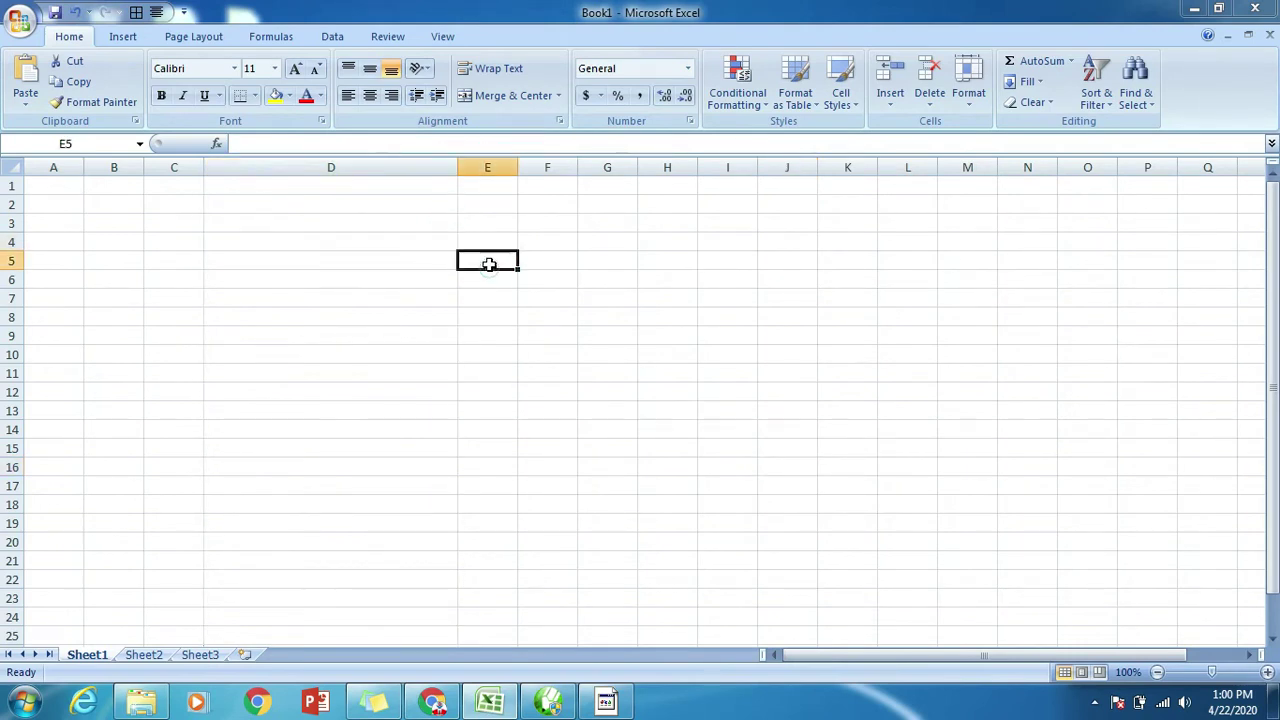
pyautogui.write('Reliable')
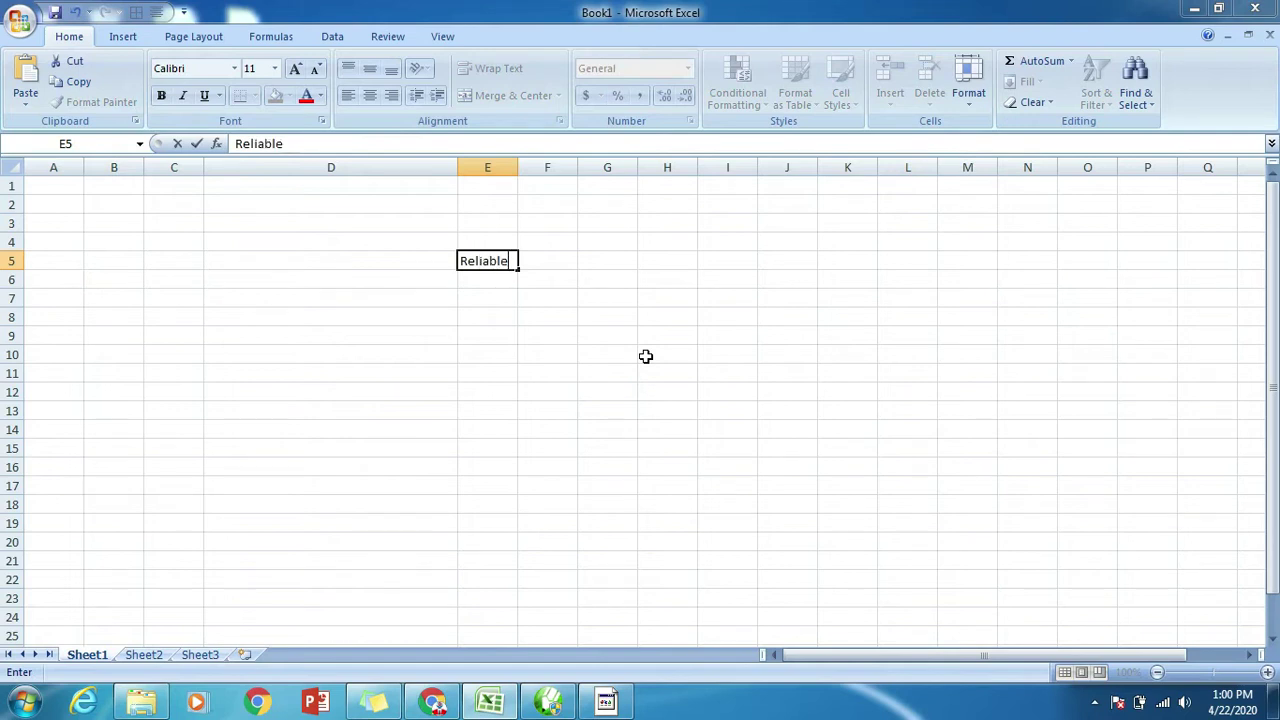
pyautogui.press('Return')
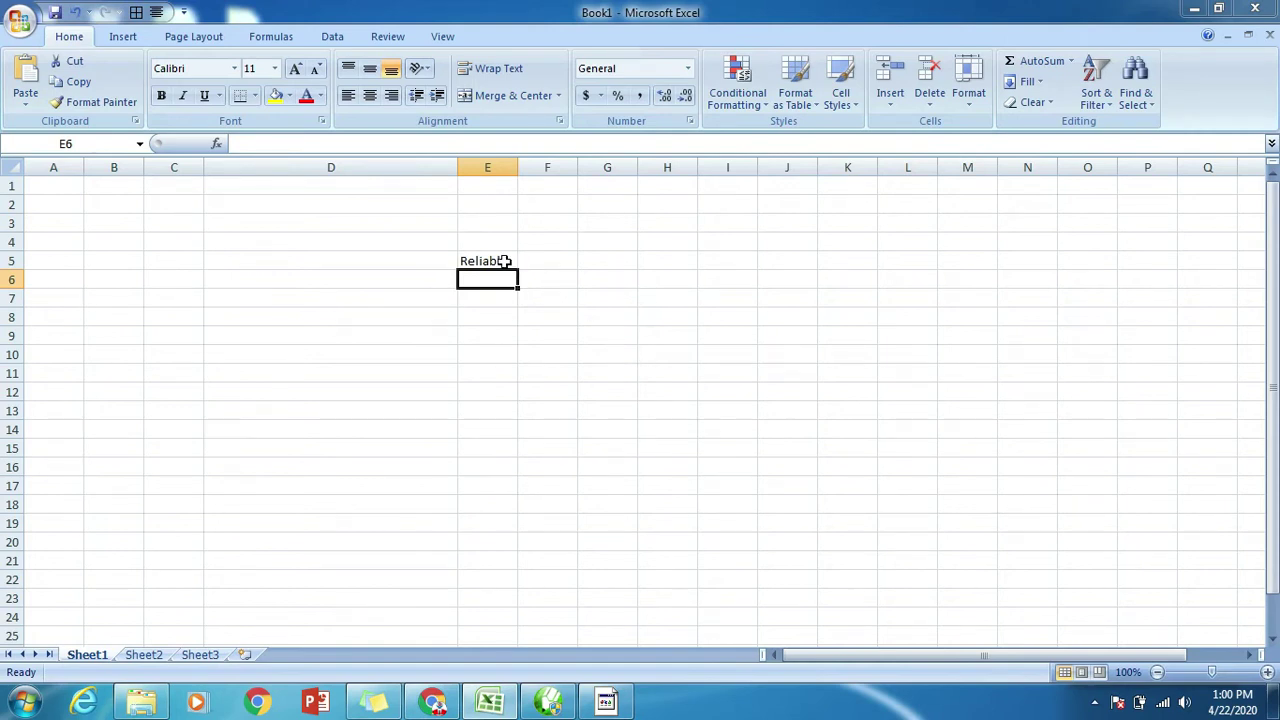
# - Edit E5 so it reads 'Reliable Solutions'
pyautogui.click(503, 261)
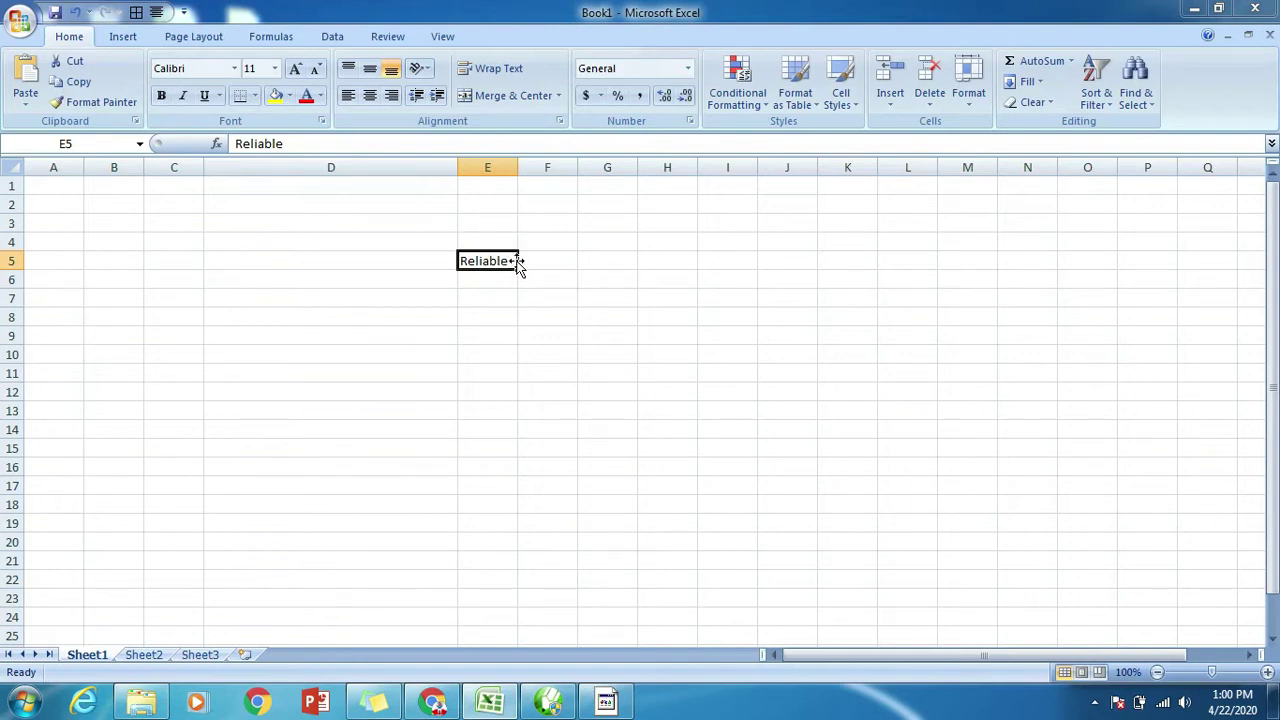
pyautogui.moveTo(511, 272); pyautogui.dragTo(503, 262)
pyautogui.click(306, 143)
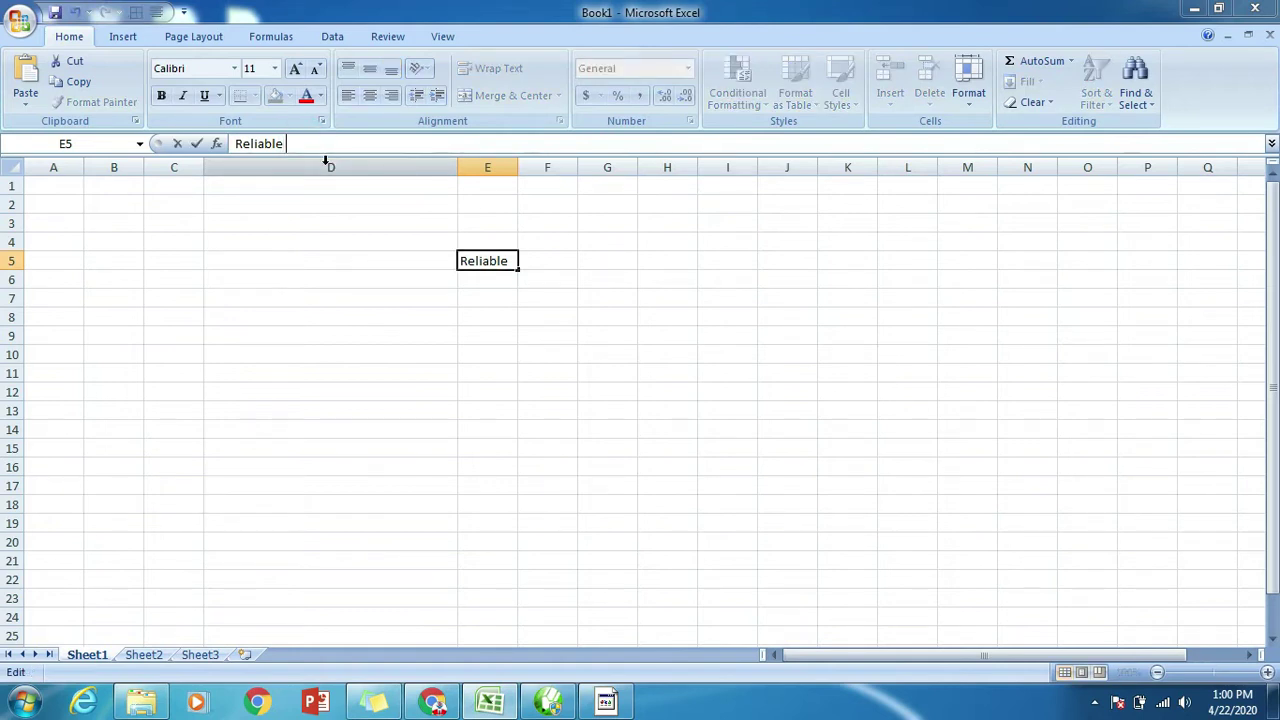
pyautogui.write('Sol')
pyautogui.press('BackSpace')
pyautogui.press('BackSpace')
pyautogui.press('BackSpace')
pyautogui.press('Return')
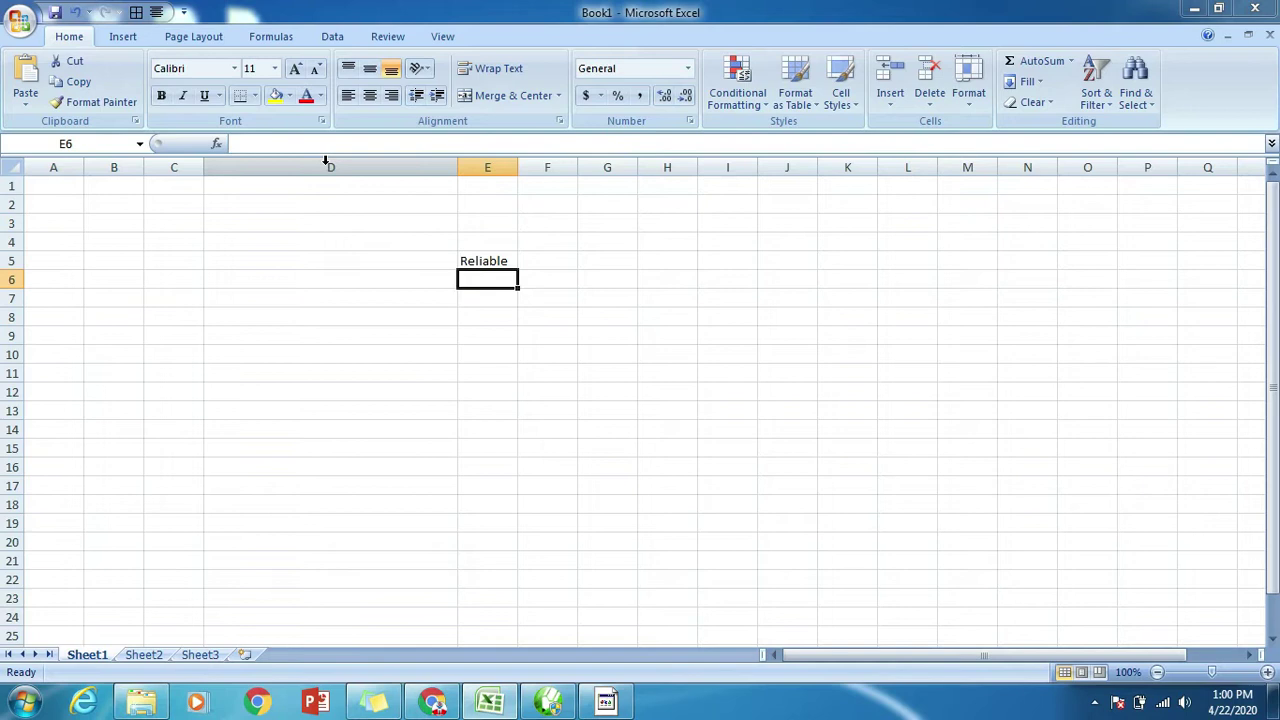
pyautogui.press('Up')
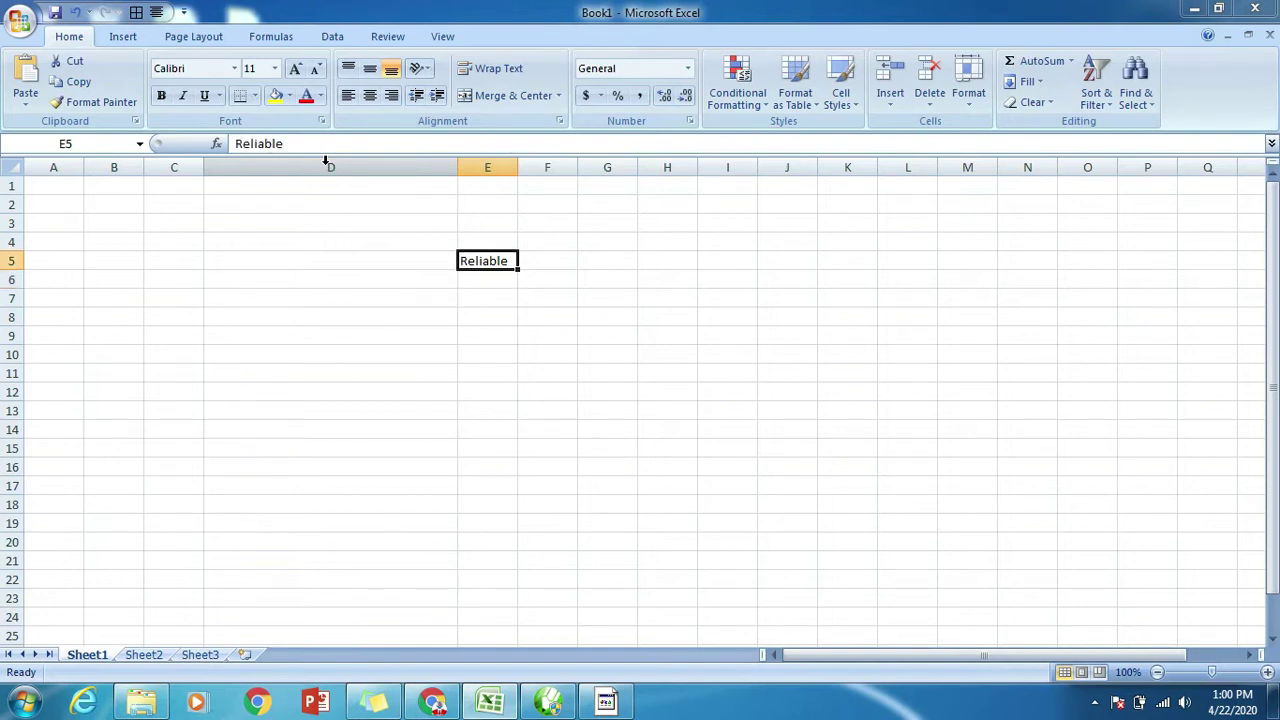
pyautogui.press('F2')
pyautogui.write('Solutions')
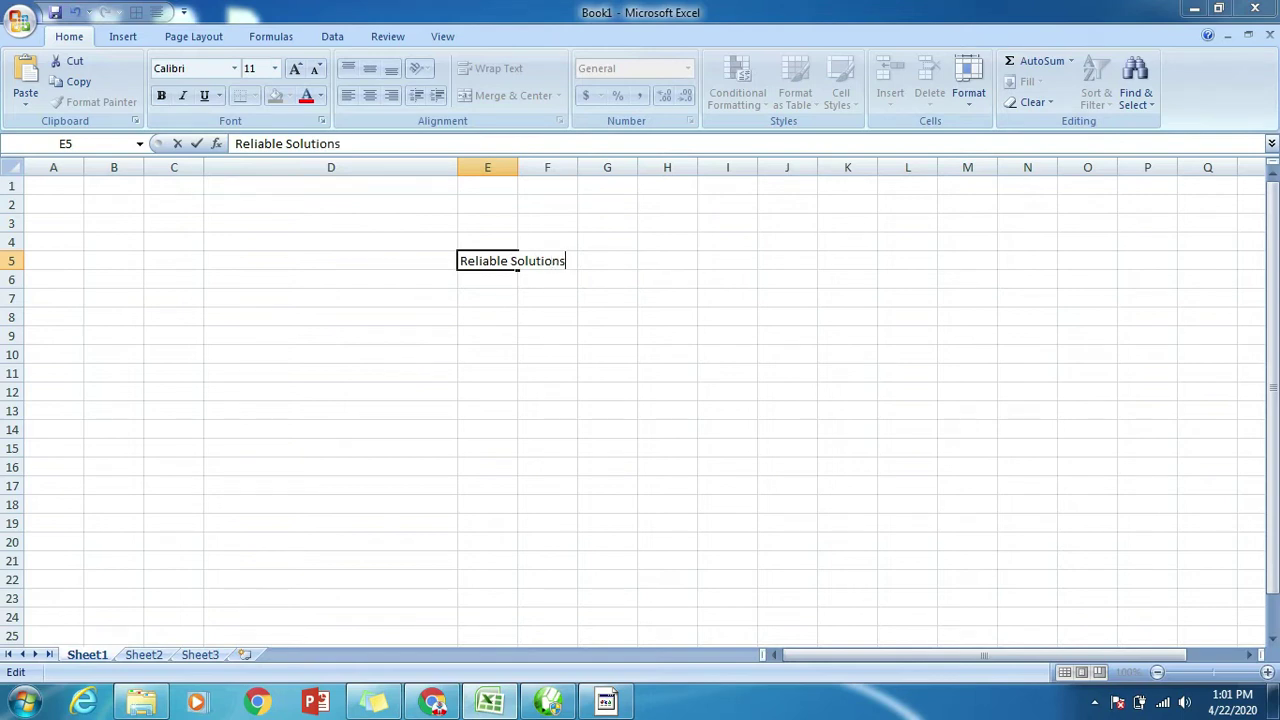
pyautogui.press('Return')
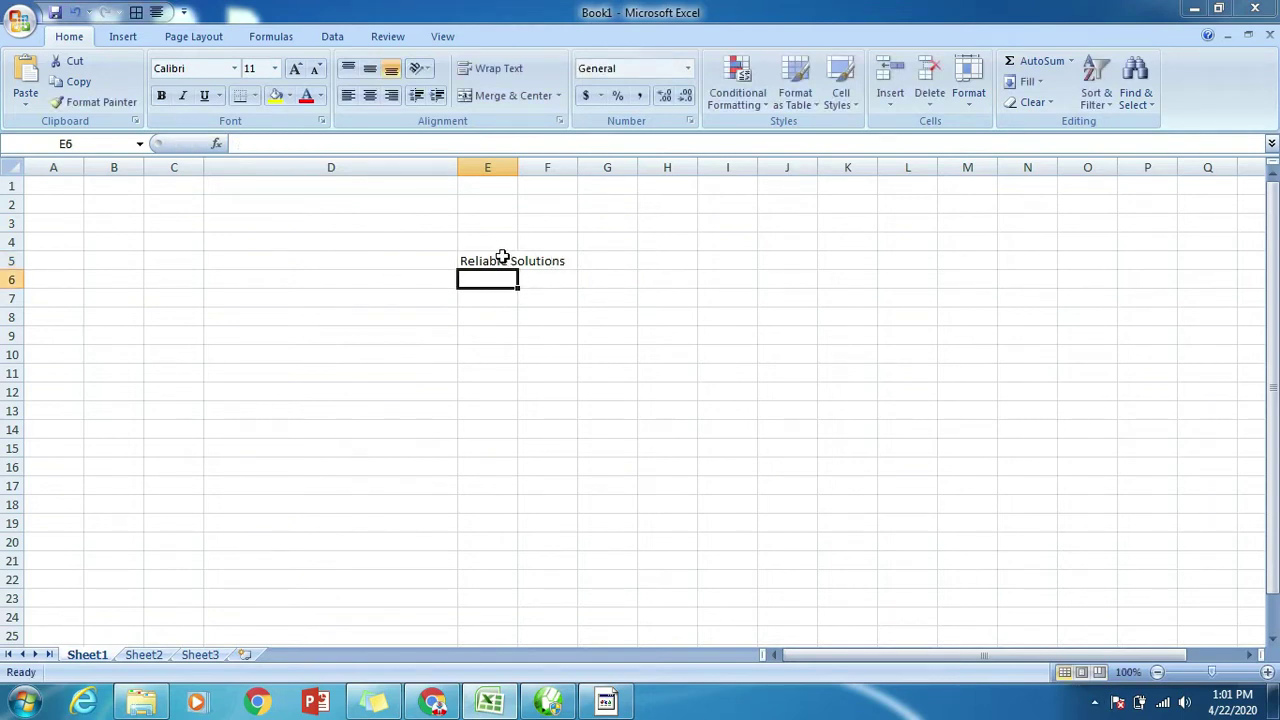
# - Colour the E5 text teal using the More Colors picker
pyautogui.click(498, 259)
pyautogui.click(306, 95)
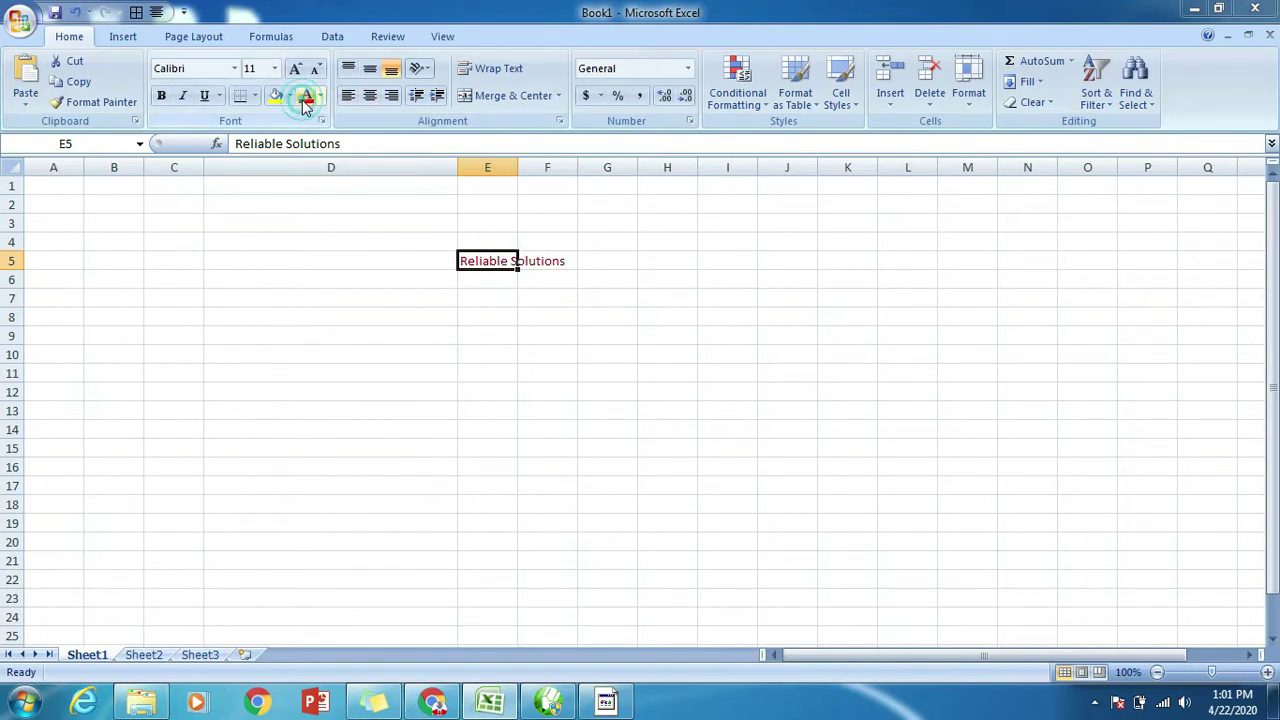
pyautogui.click(320, 96)
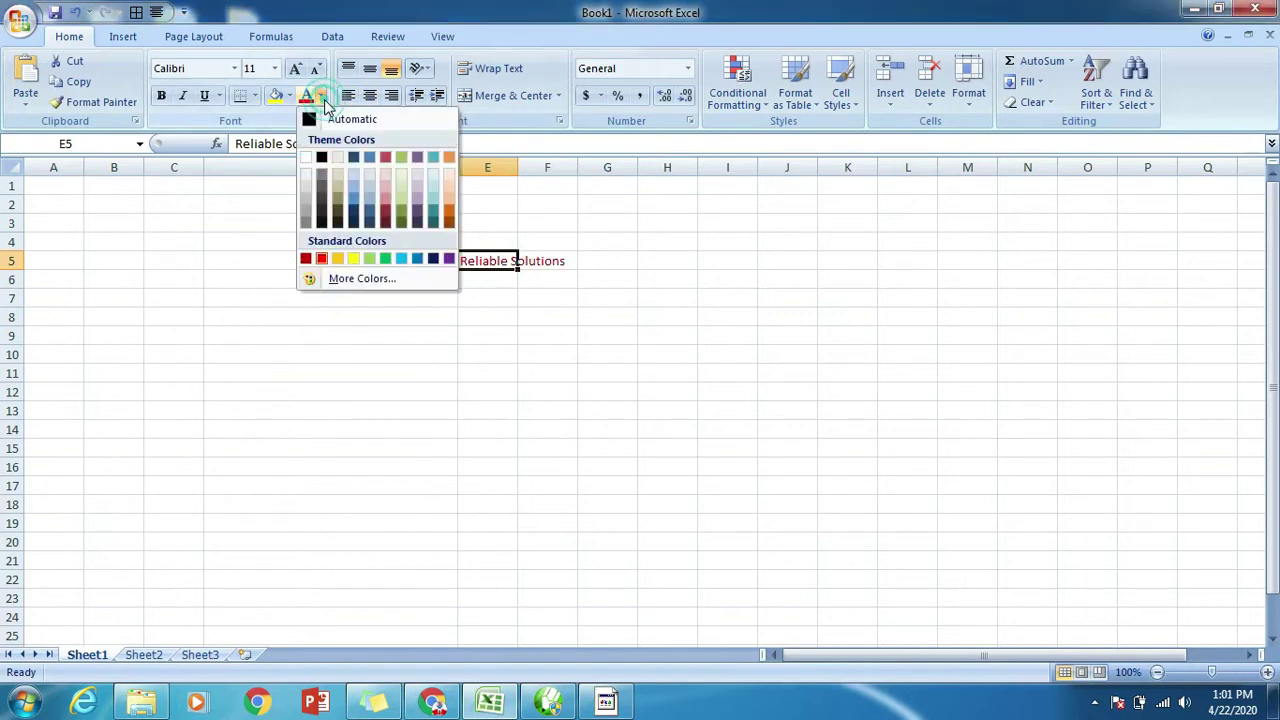
pyautogui.click(368, 279)
pyautogui.click(414, 271)
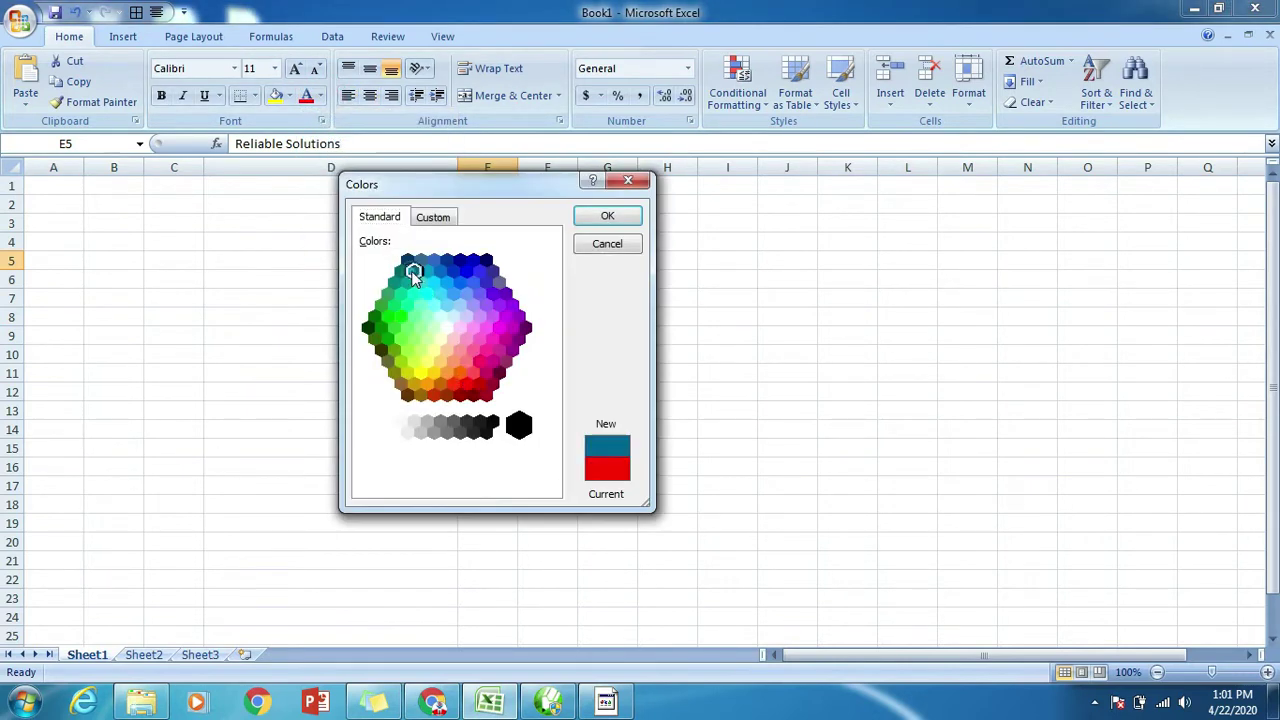
pyautogui.click(612, 216)
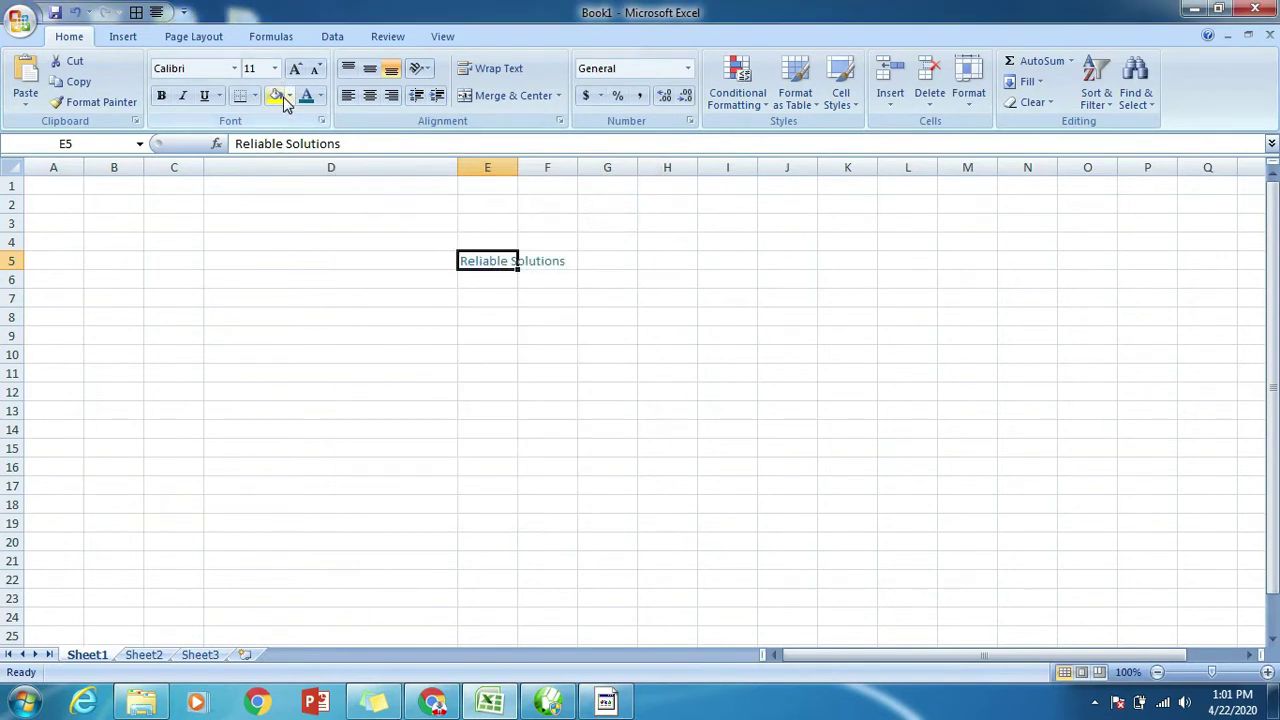
# - Fill E5 with orange and autofit column E to the text
pyautogui.click(288, 97)
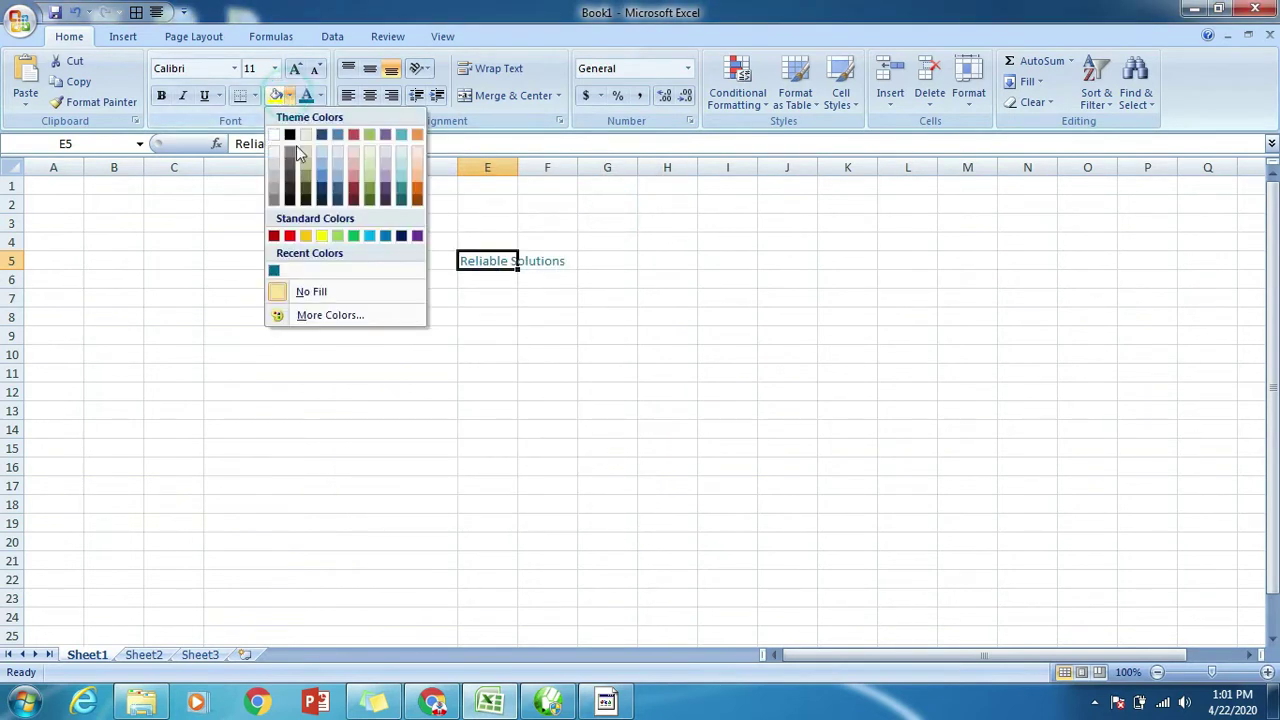
pyautogui.click(306, 236)
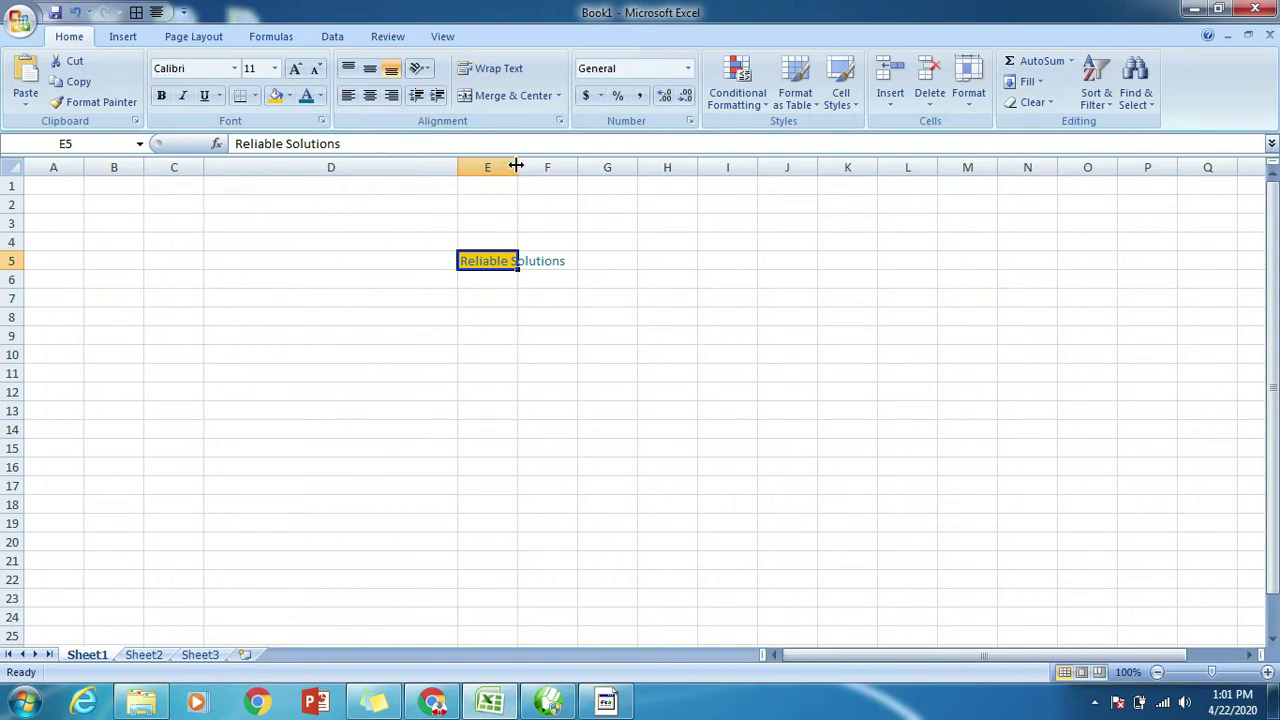
pyautogui.doubleClick(516, 166)
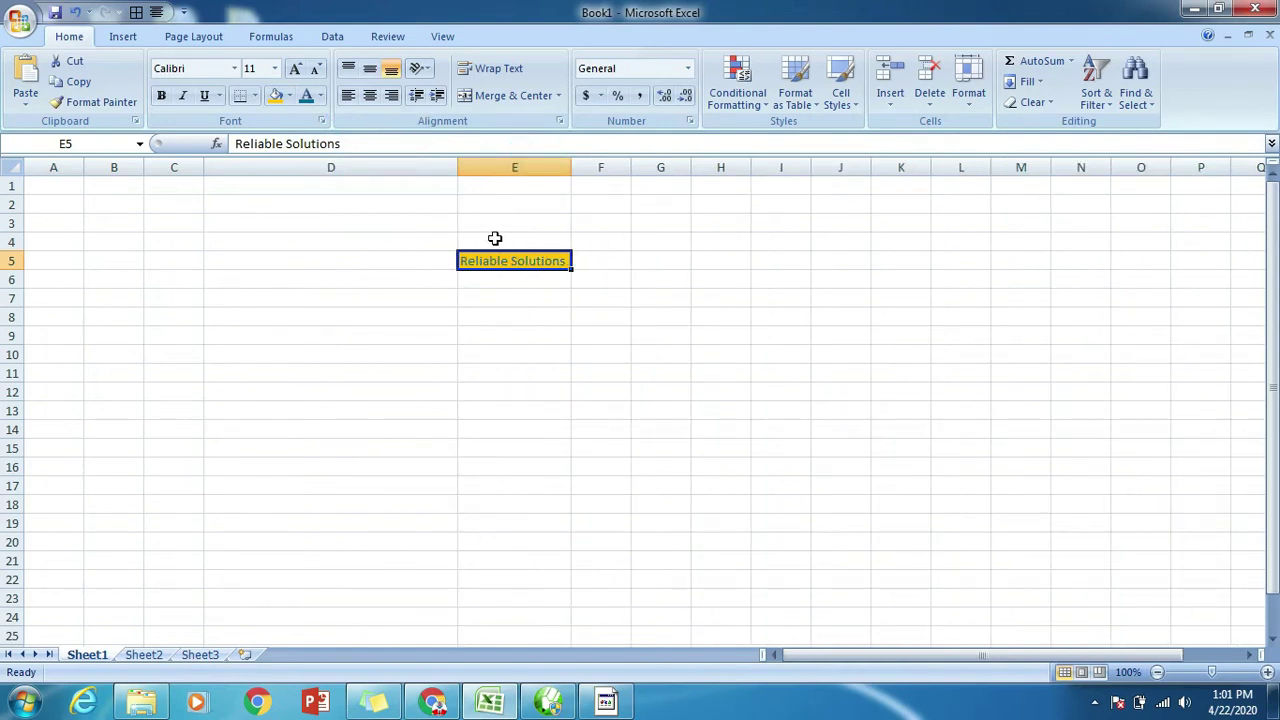
# - Enlarge the Reliable Solutions text to font size 21, autofitting column E along the way
pyautogui.click(296, 68)
pyautogui.click(296, 68)
pyautogui.click(296, 68)
pyautogui.click(296, 68)
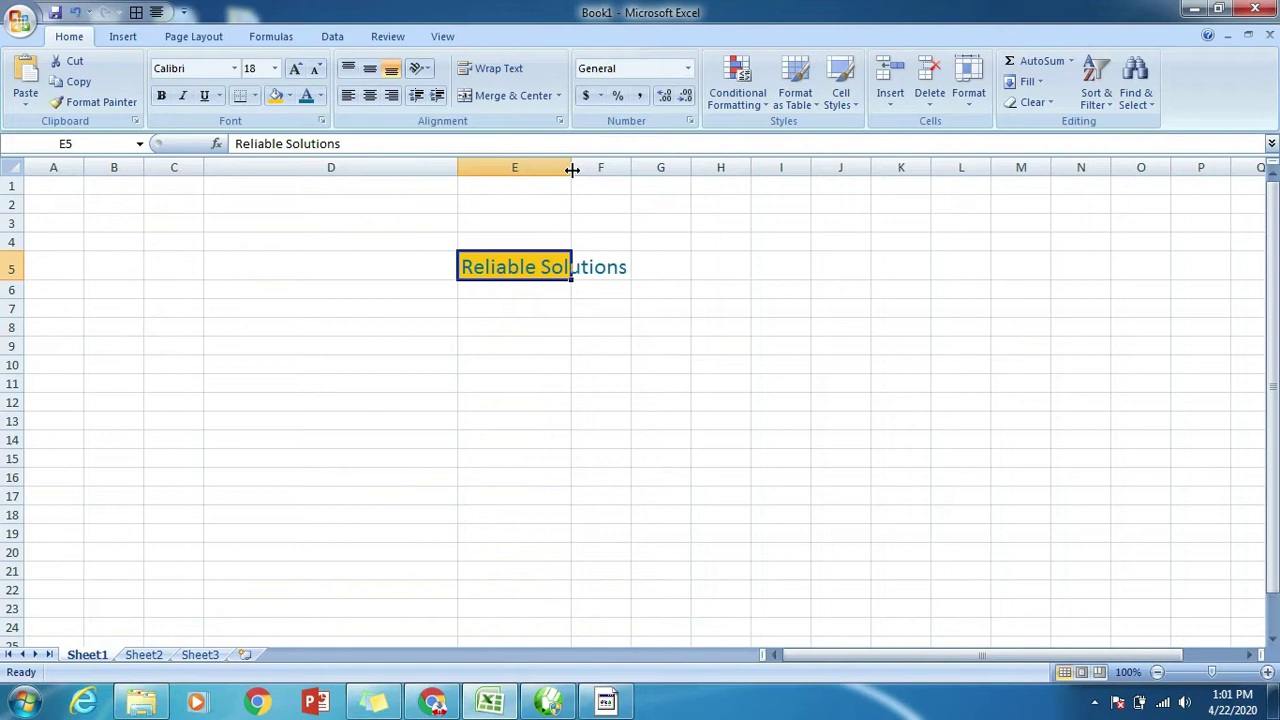
pyautogui.doubleClick(572, 170)
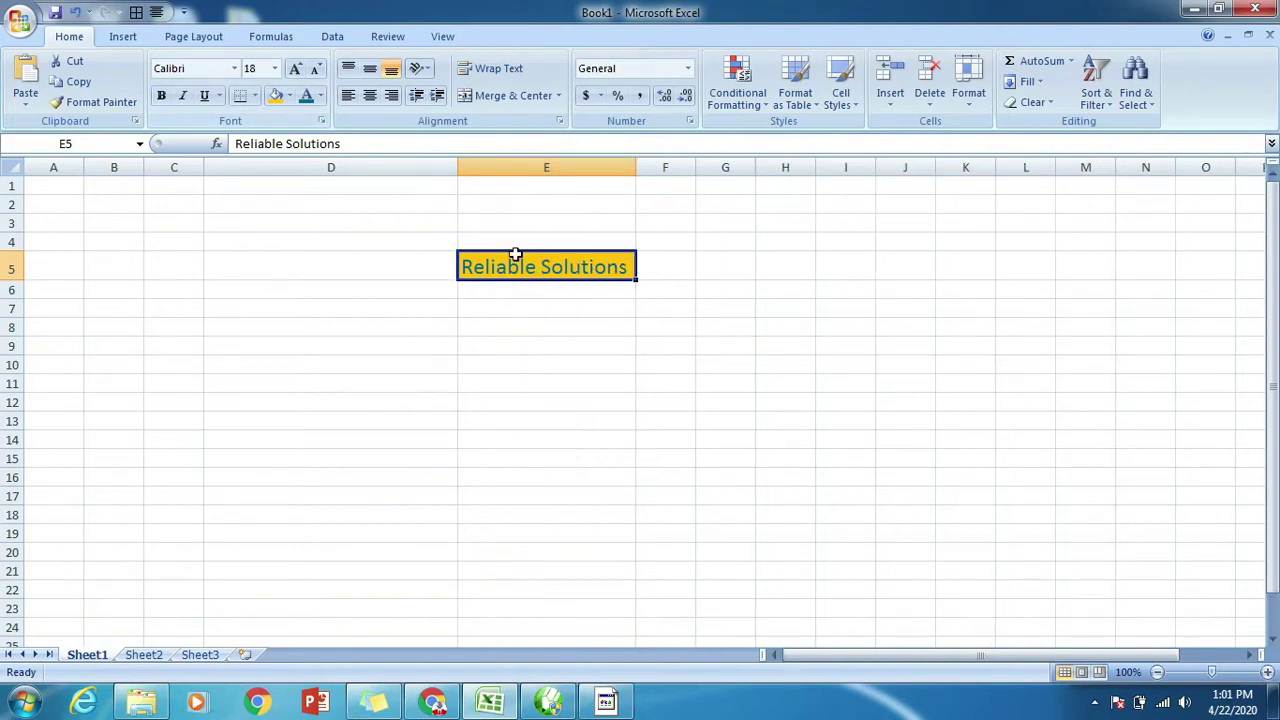
pyautogui.click(274, 68)
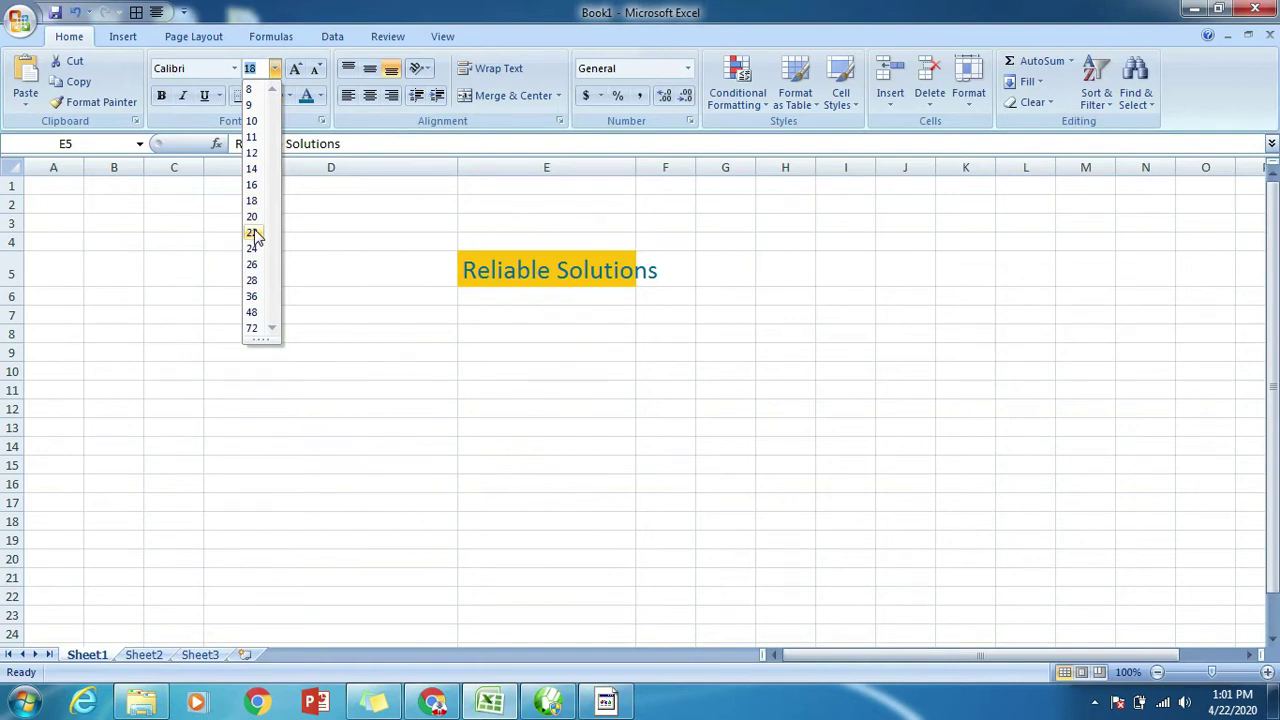
pyautogui.click(255, 233)
pyautogui.click(274, 68)
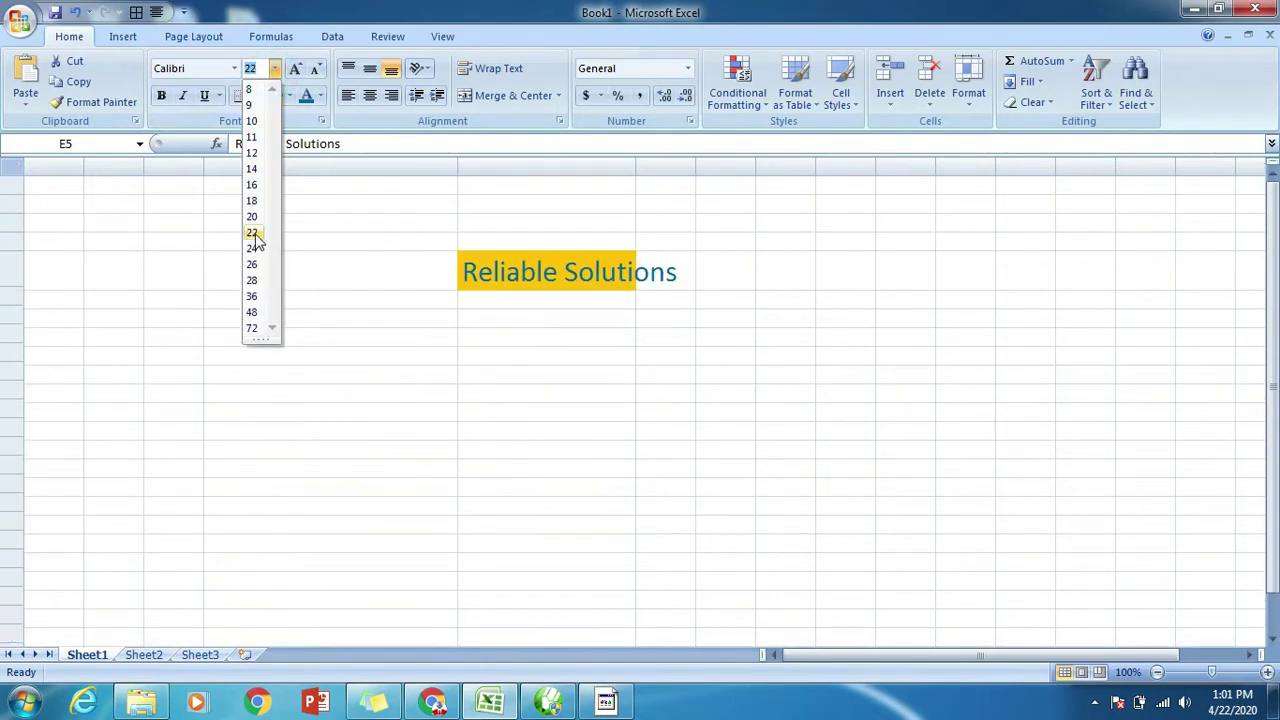
pyautogui.press('BackSpace')
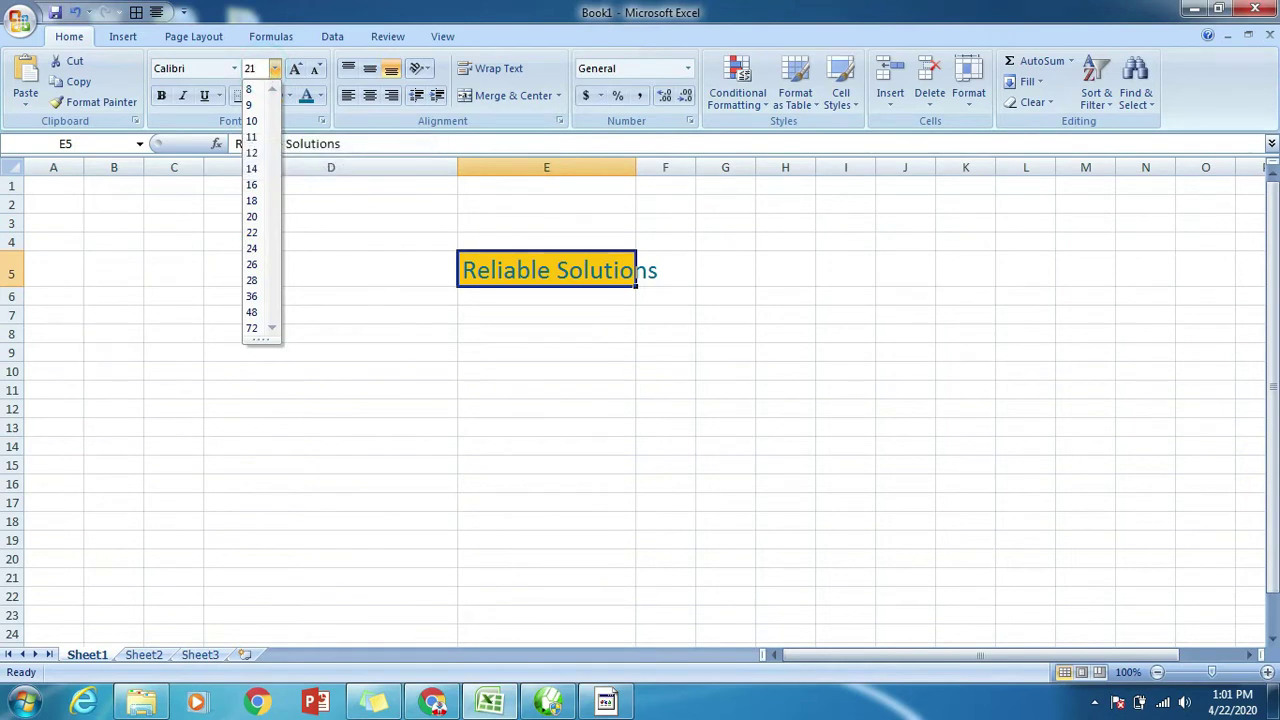
pyautogui.press('Return')
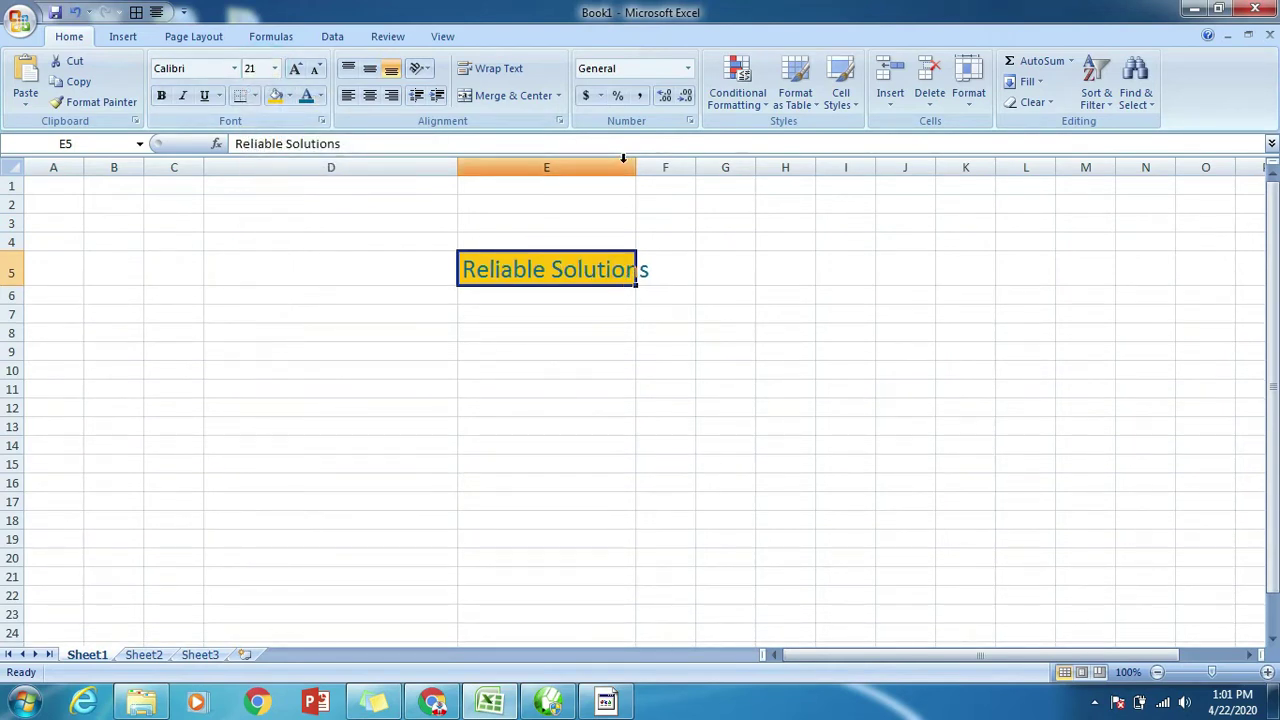
# - Set E5 to #44 Font Condensed, bold and italic, after autofitting column E
pyautogui.doubleClick(637, 170)
pyautogui.click(234, 68)
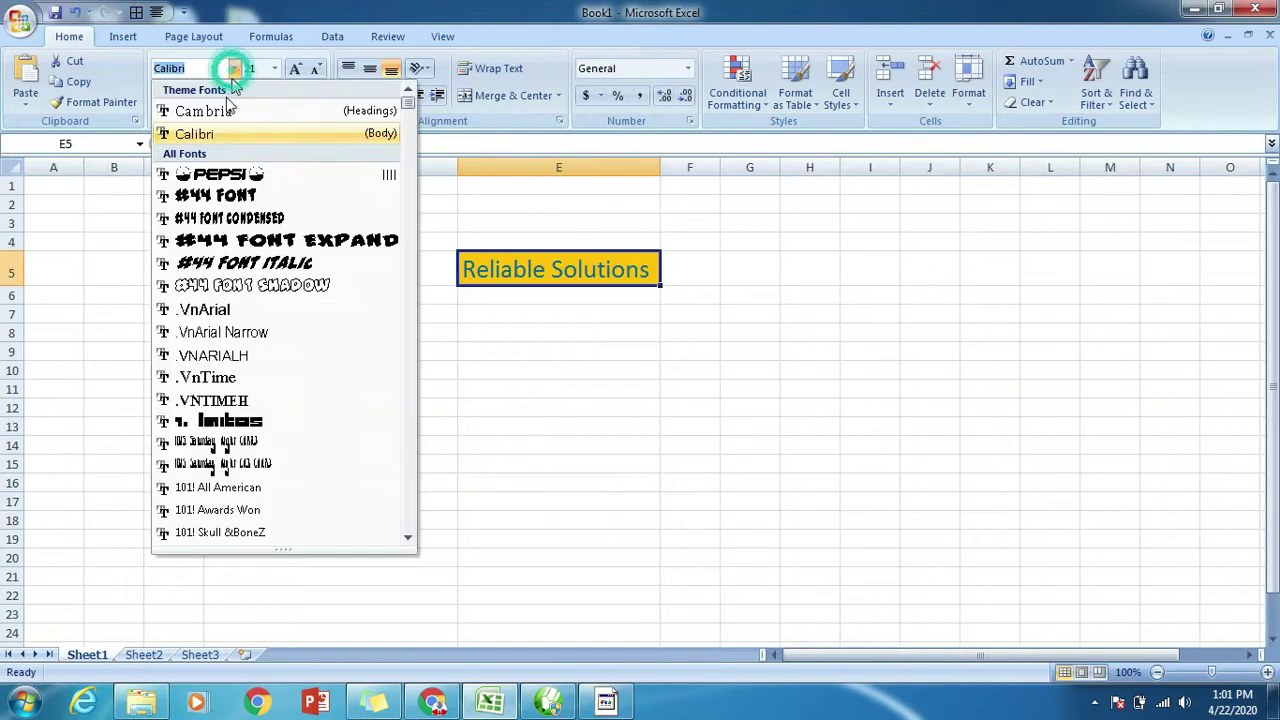
pyautogui.click(222, 220)
pyautogui.click(166, 97)
pyautogui.click(181, 98)
# - Double-underline the E5 text and apply an option from the Borders list
pyautogui.click(219, 96)
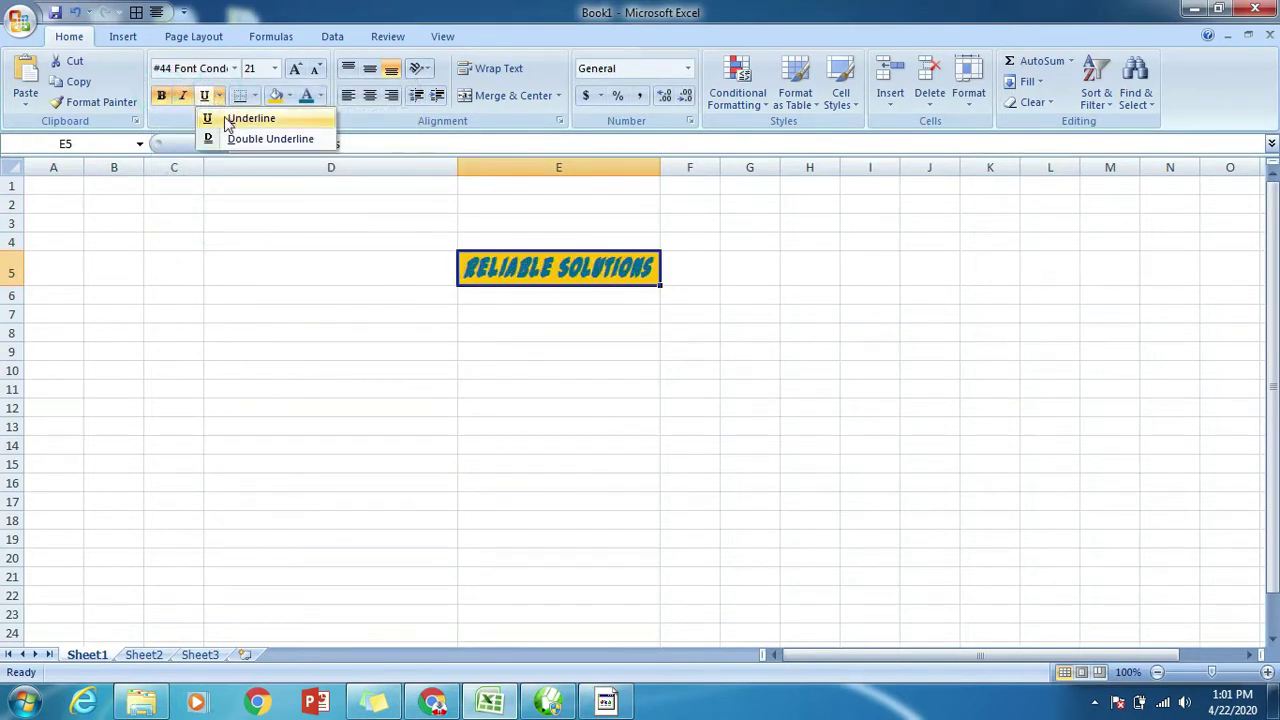
pyautogui.click(237, 140)
pyautogui.click(343, 296)
pyautogui.click(494, 282)
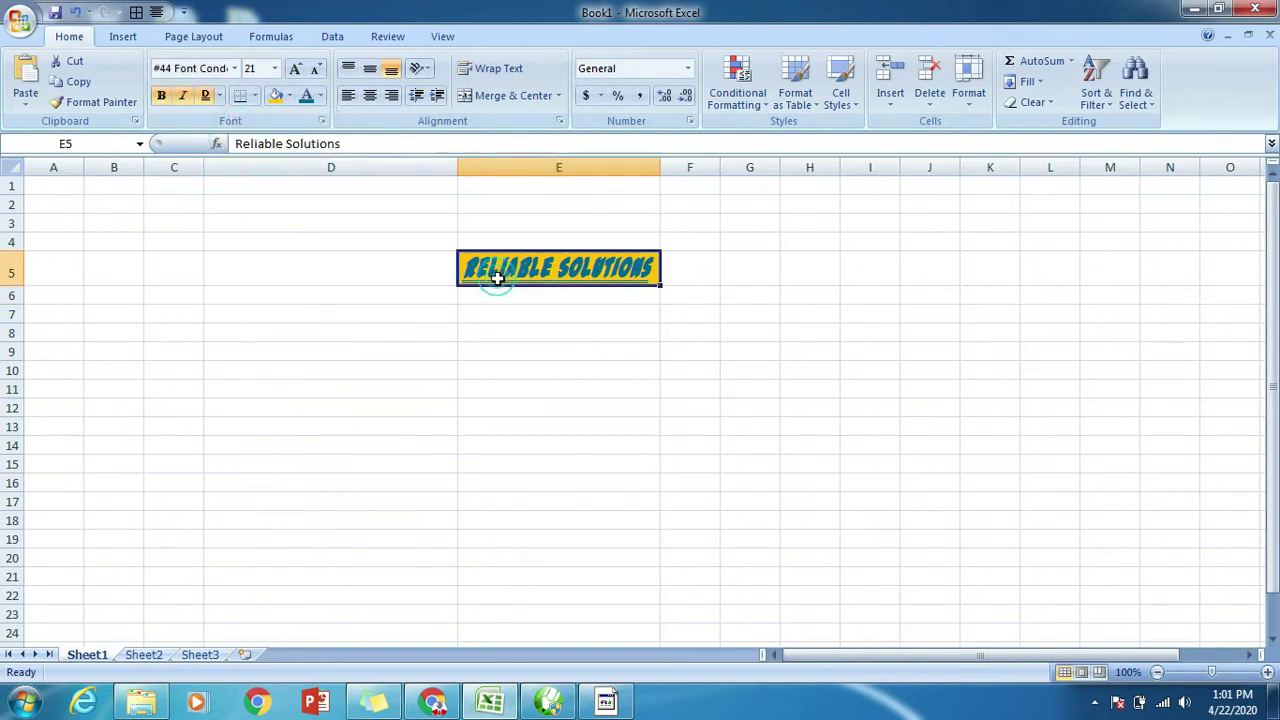
pyautogui.click(255, 96)
pyautogui.click(291, 435)
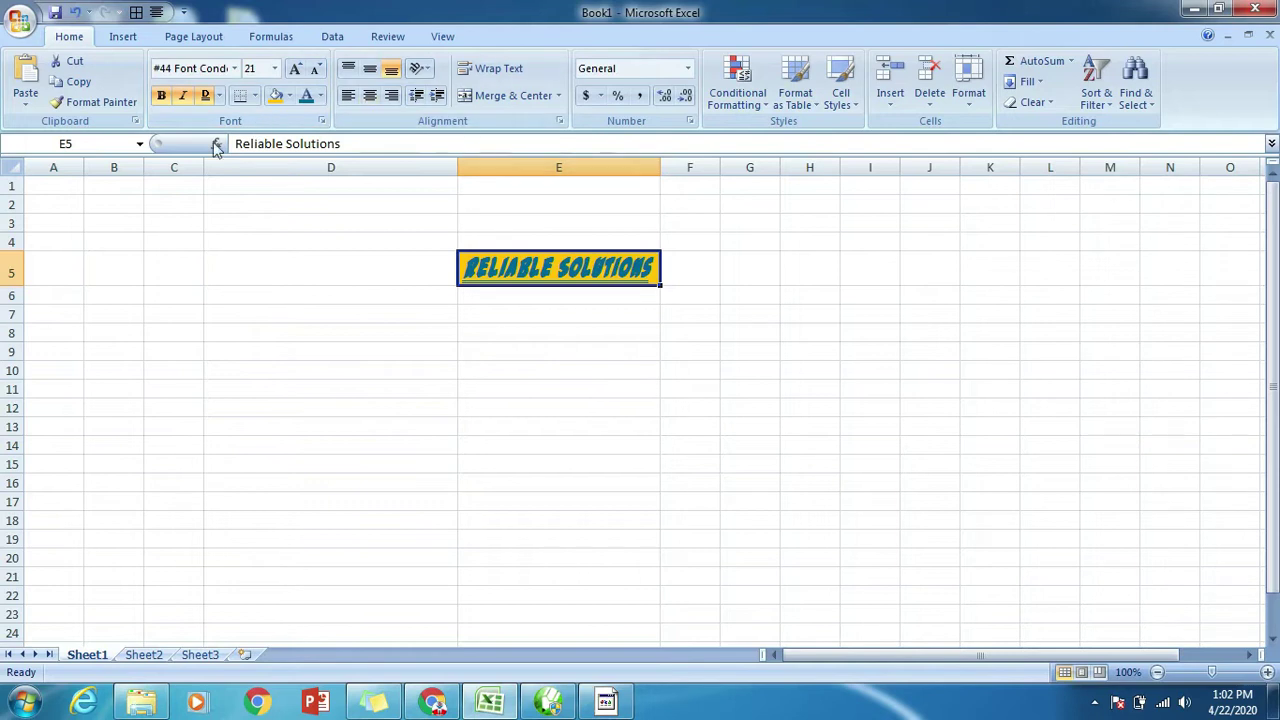
pyautogui.click(391, 297)
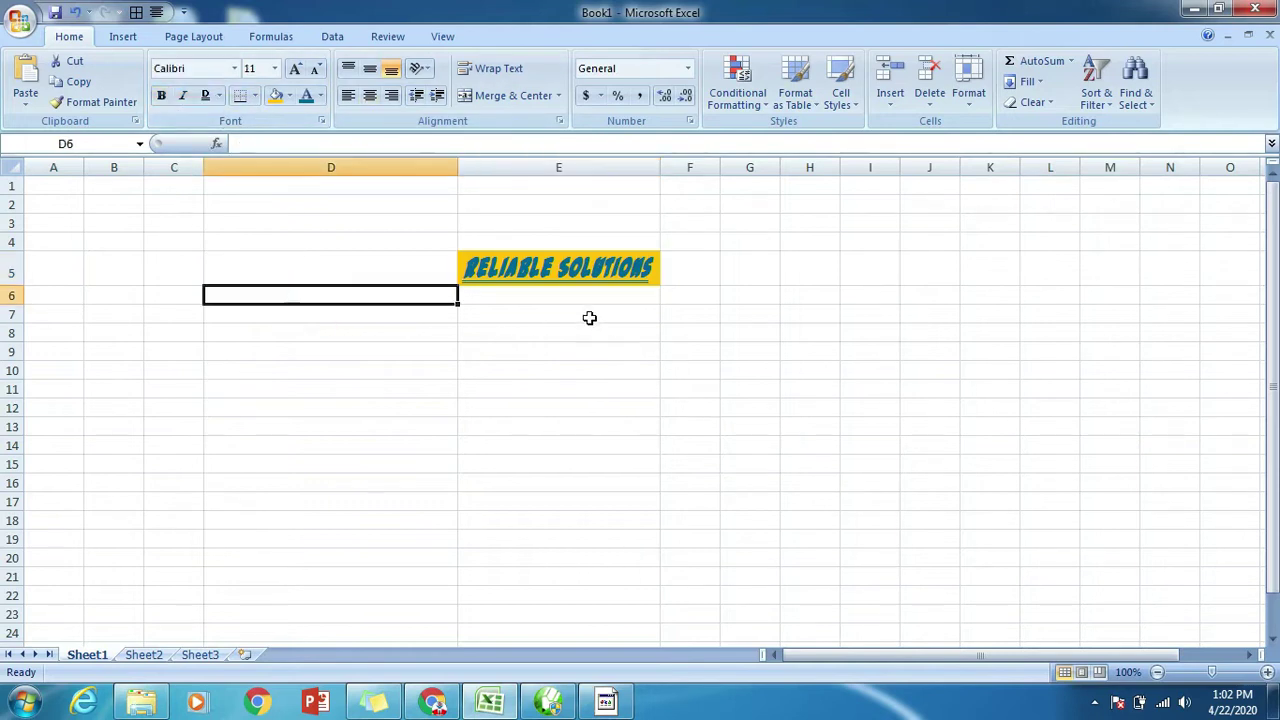
# - Remove the fill colour from cell E5
pyautogui.click(538, 274)
pyautogui.click(289, 96)
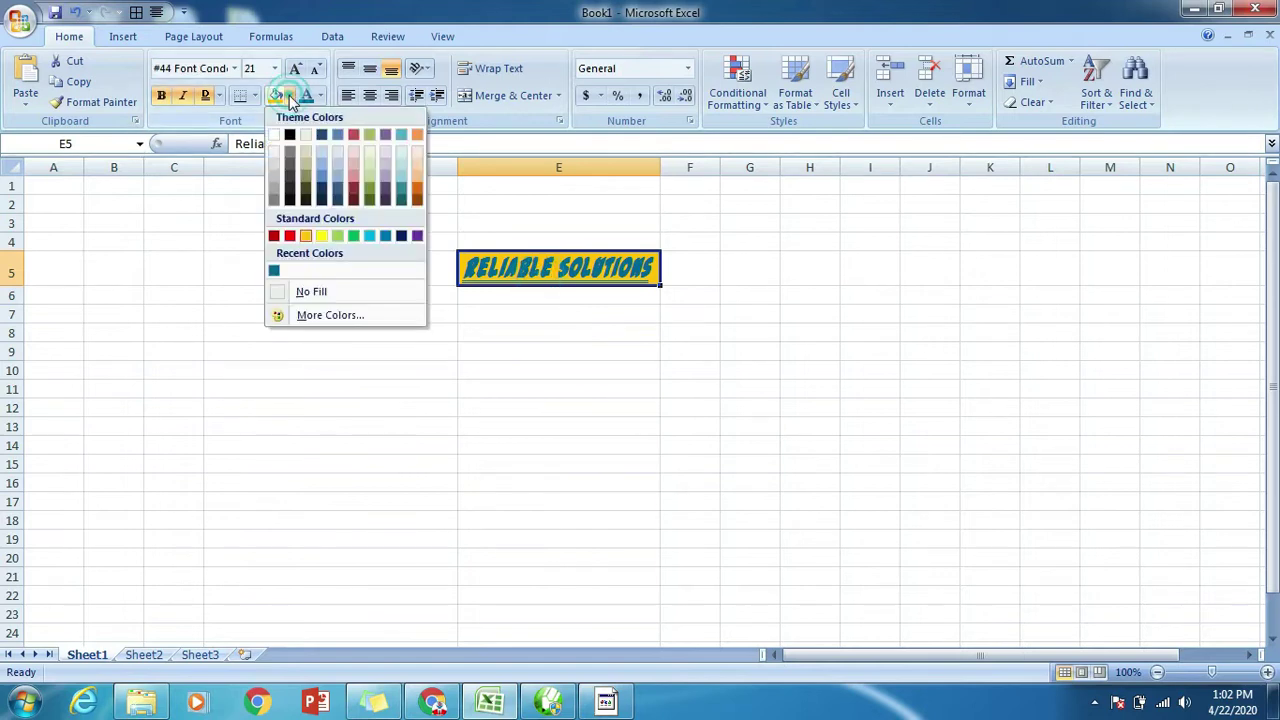
pyautogui.click(308, 290)
pyautogui.click(522, 327)
pyautogui.click(540, 275)
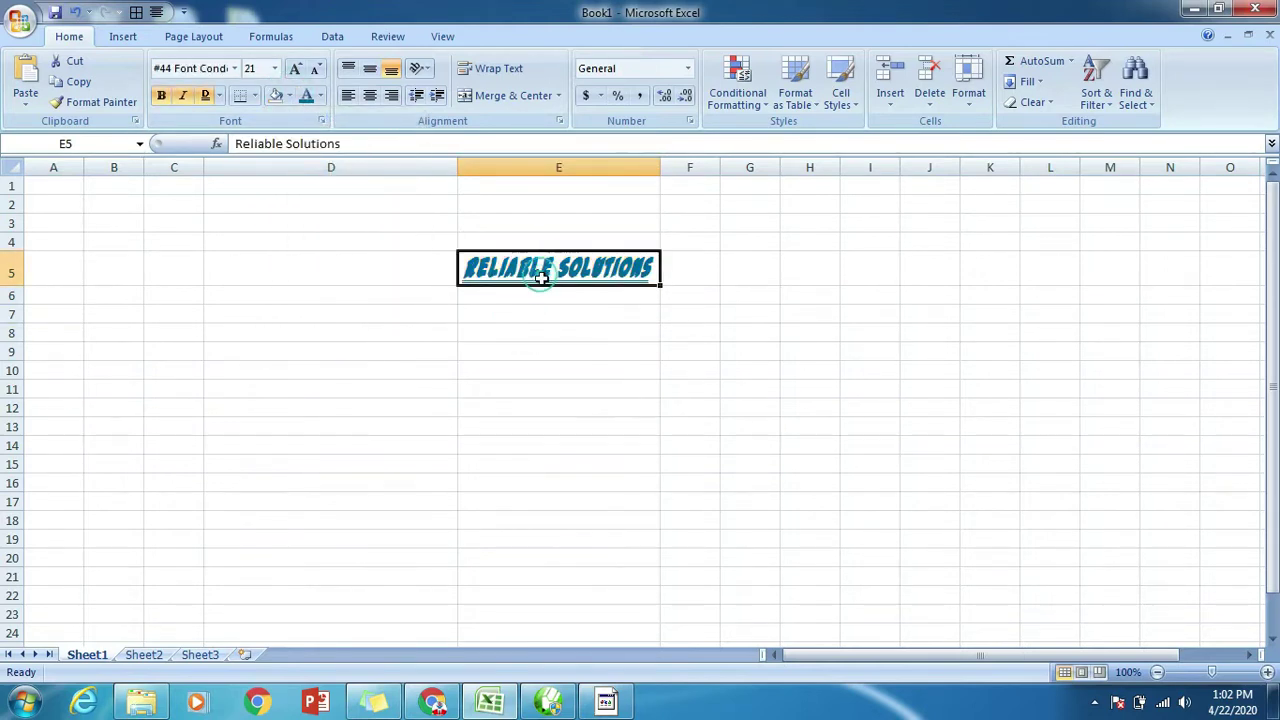
# - Try bottom and top borders on E5, then clear them with No Border
pyautogui.click(255, 96)
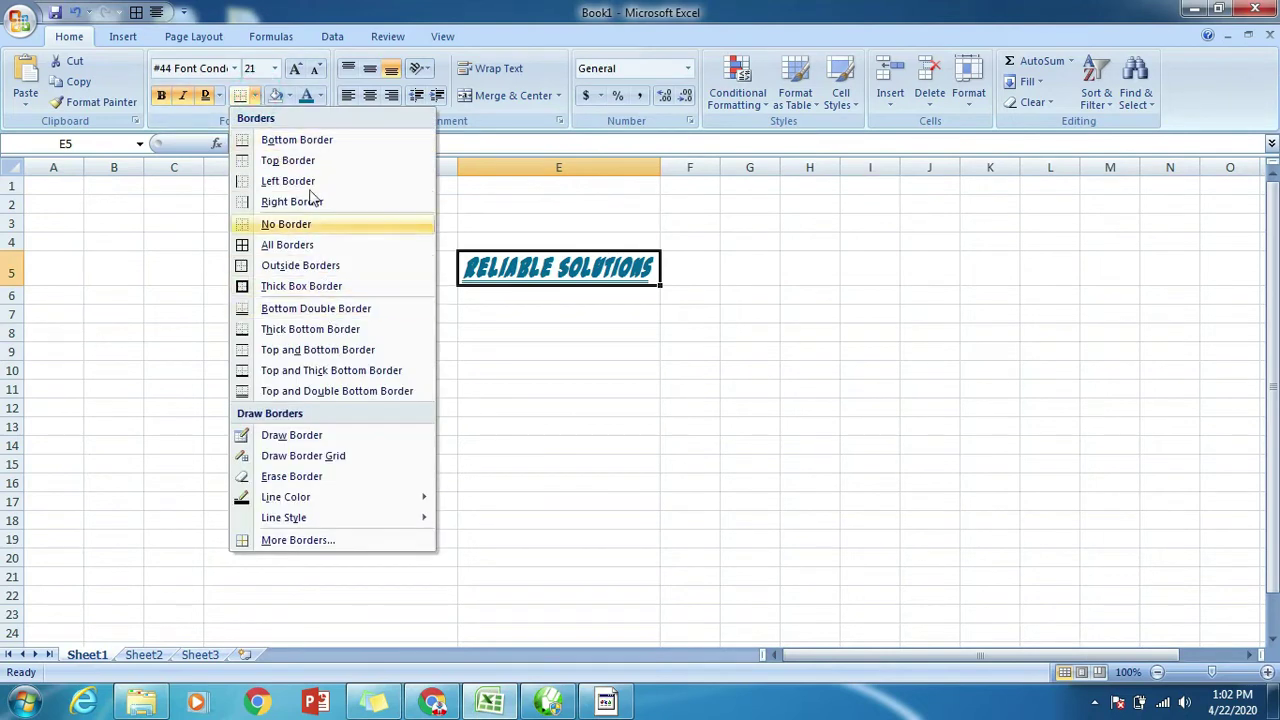
pyautogui.click(294, 139)
pyautogui.click(466, 400)
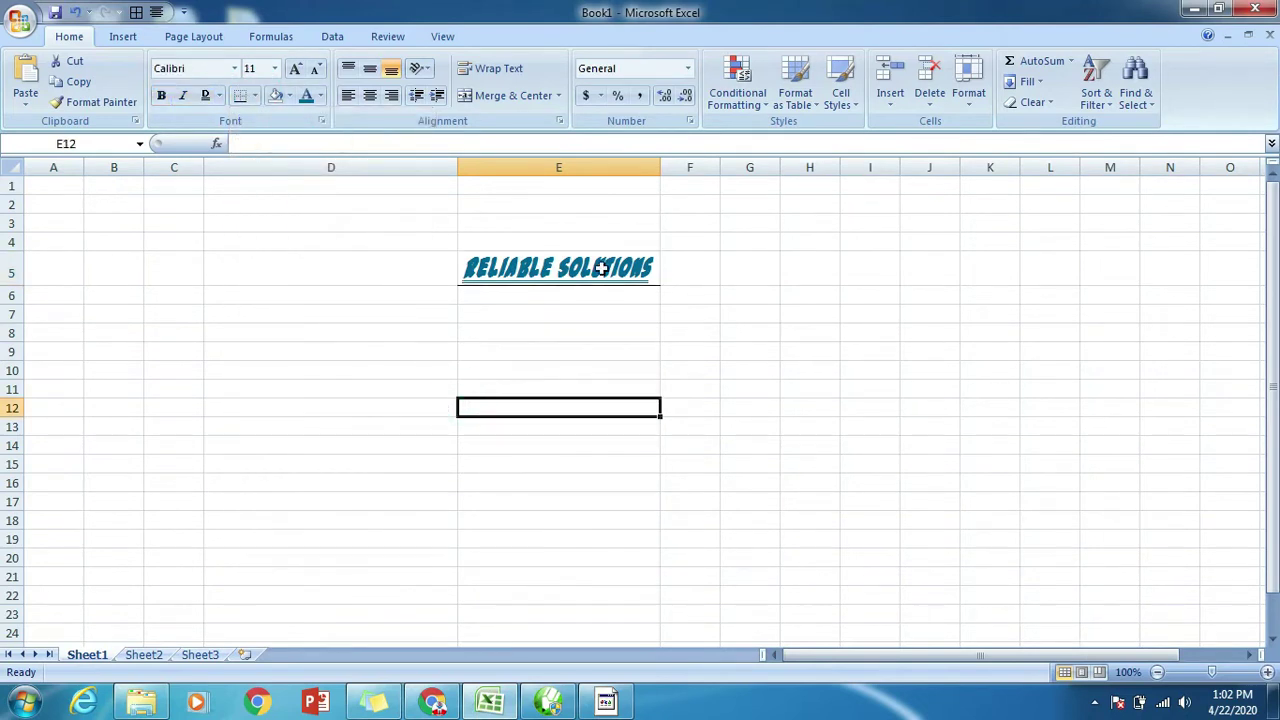
pyautogui.click(539, 282)
pyautogui.click(255, 96)
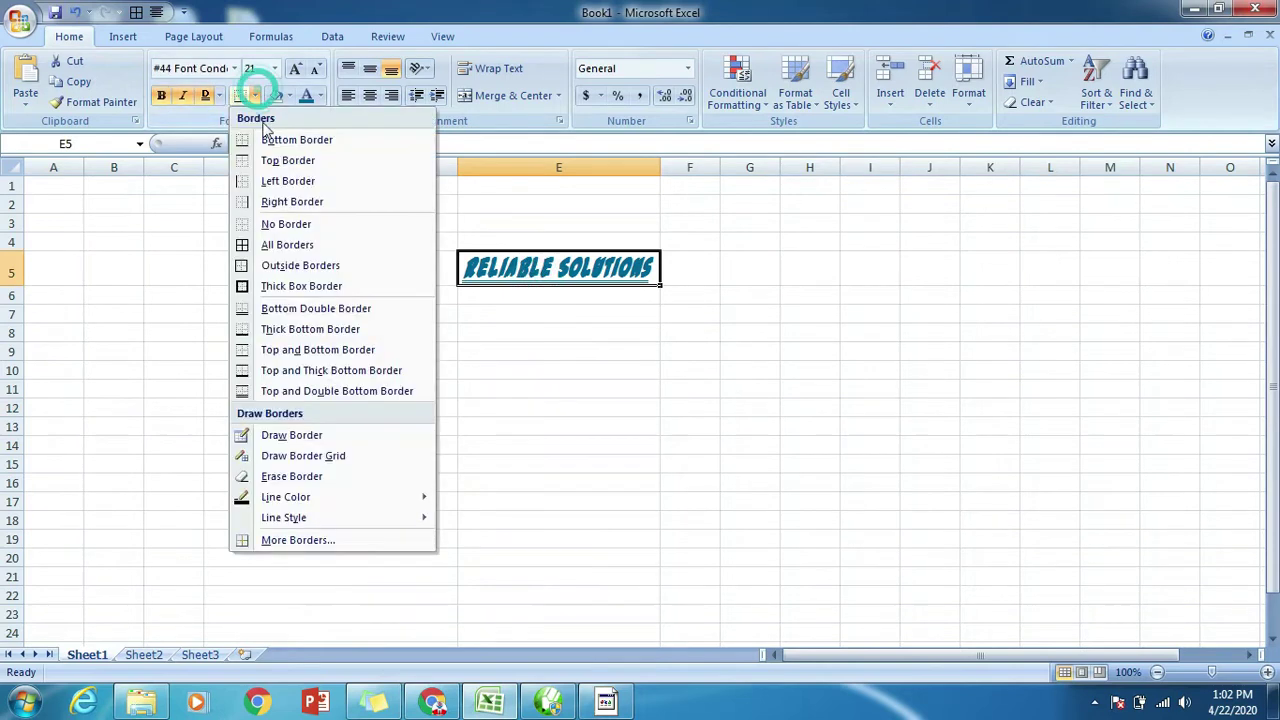
pyautogui.click(268, 160)
pyautogui.click(408, 428)
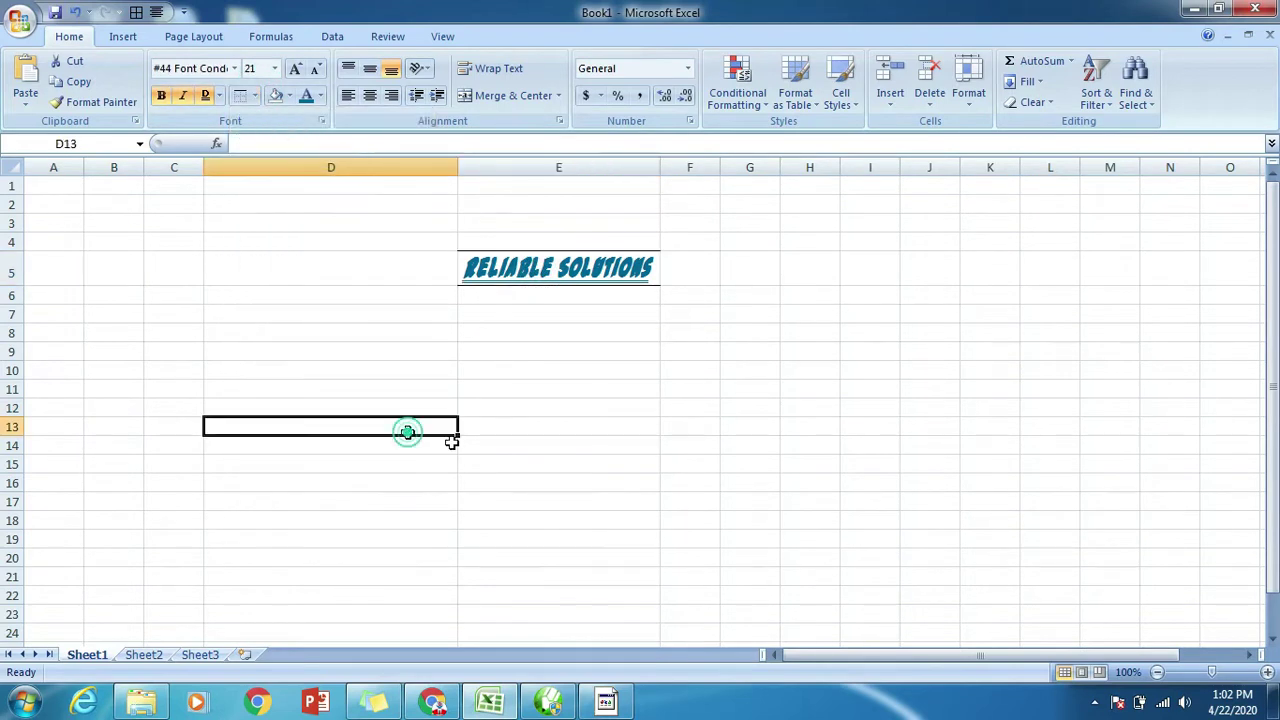
pyautogui.click(255, 96)
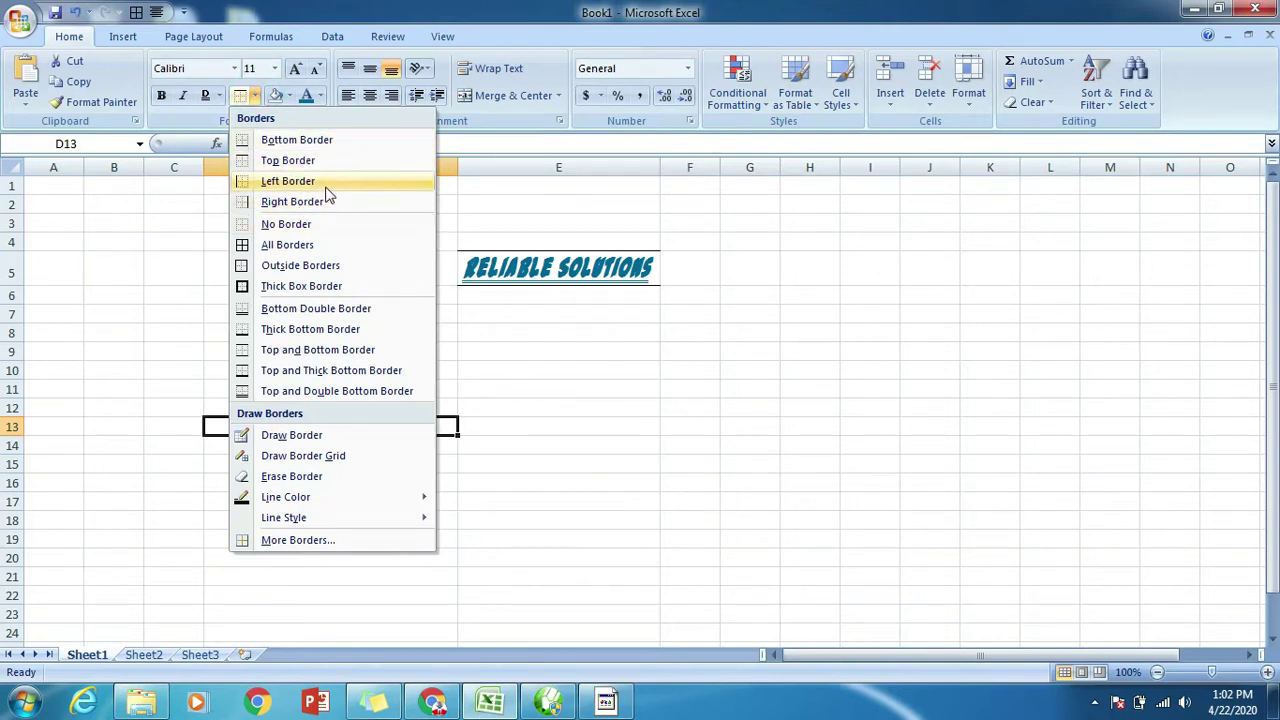
pyautogui.click(310, 224)
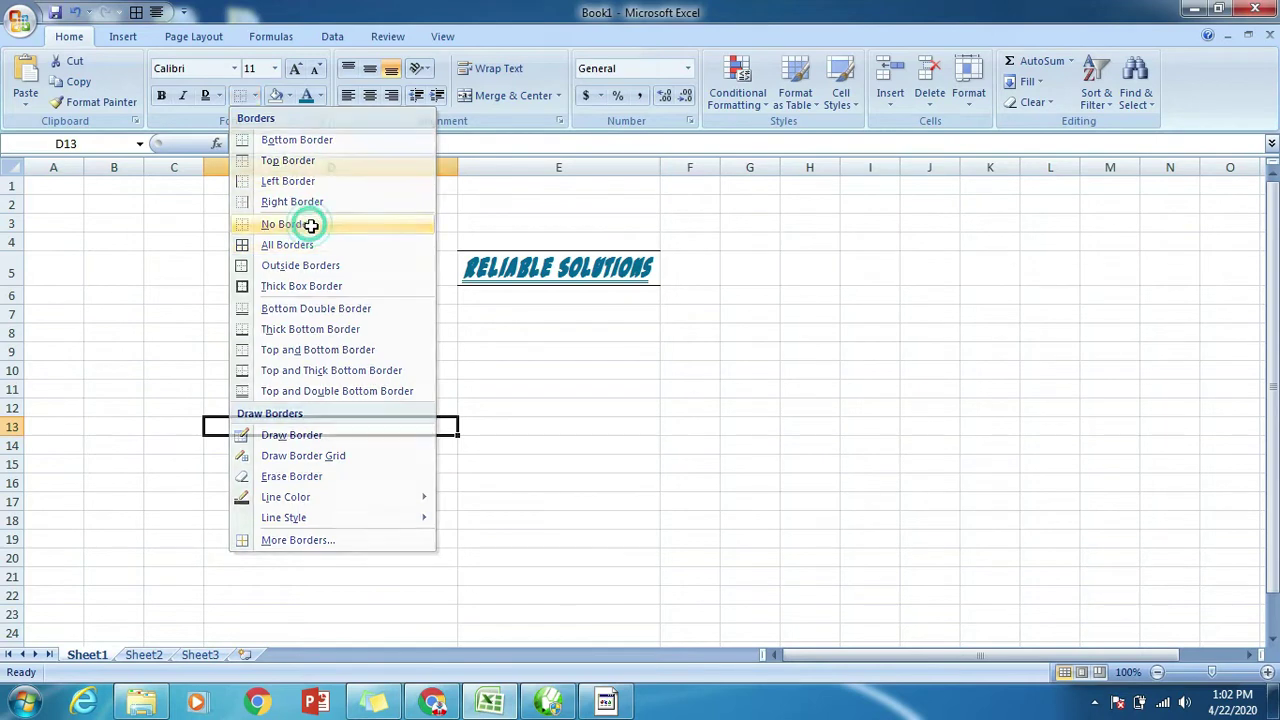
pyautogui.click(564, 392)
# - Apply All Borders to the Reliable Solutions title cell E5
pyautogui.click(479, 265)
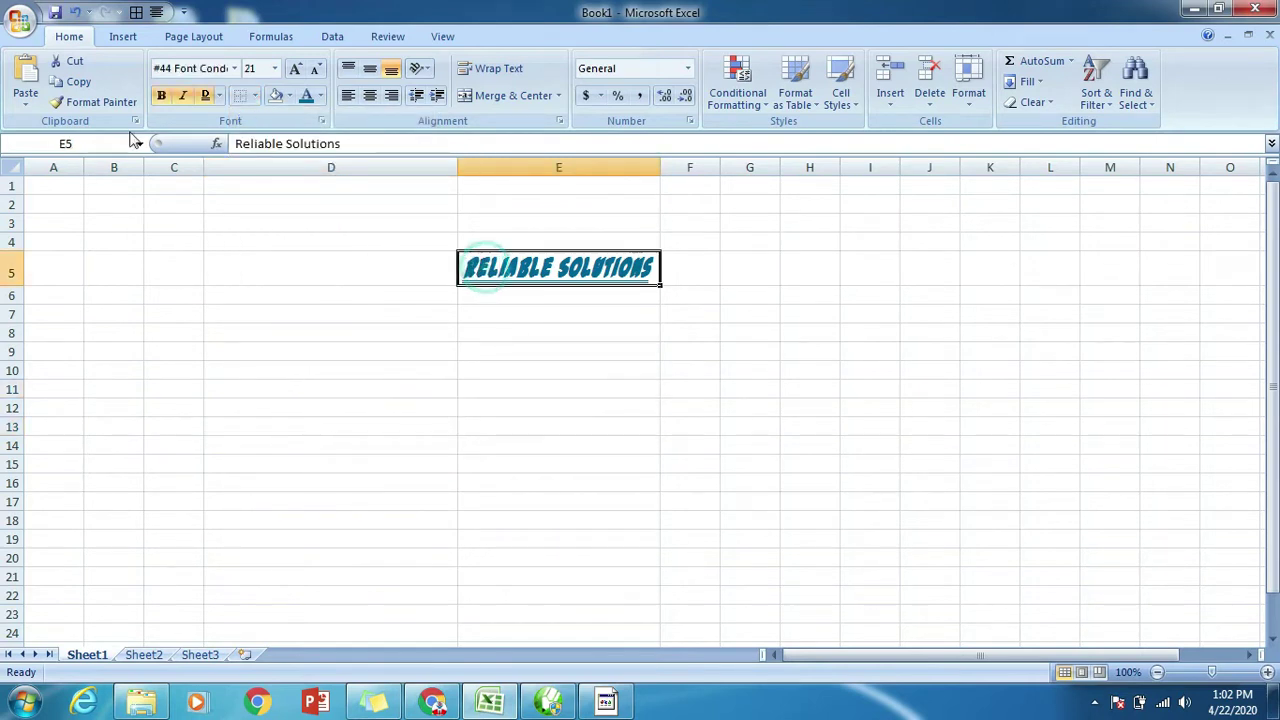
pyautogui.click(252, 96)
pyautogui.click(537, 389)
pyautogui.click(537, 389)
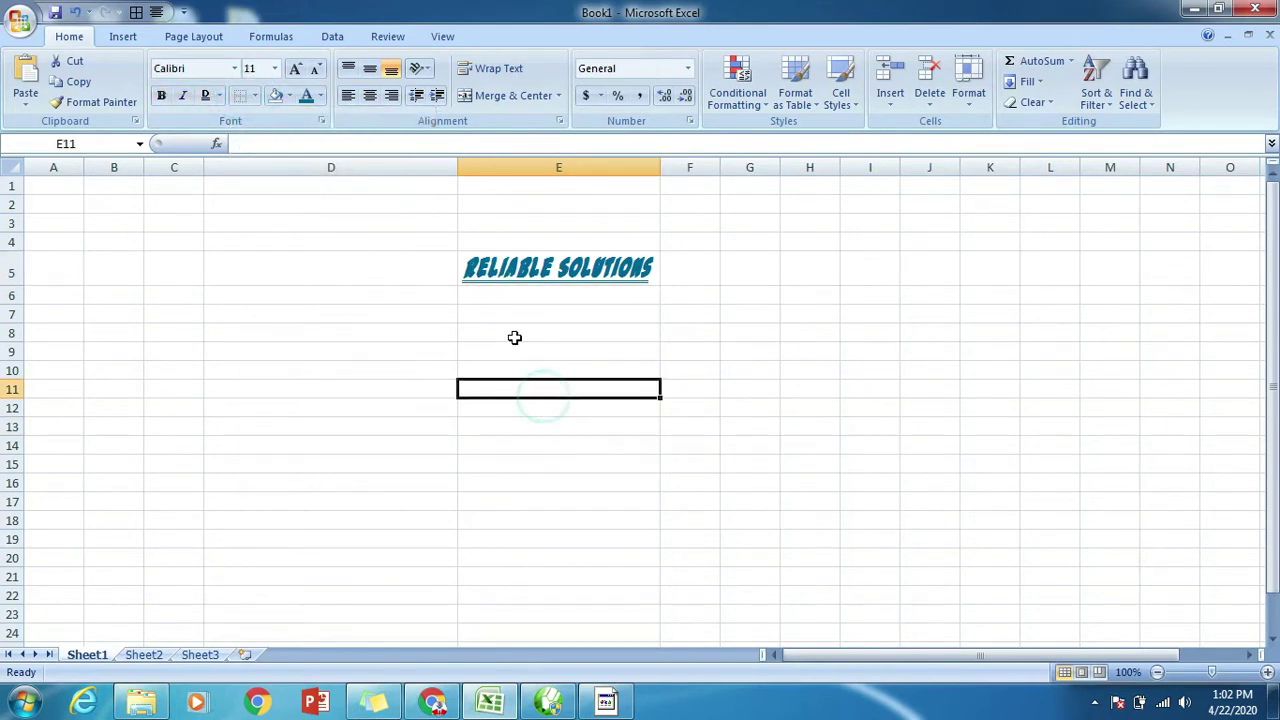
pyautogui.click(490, 268)
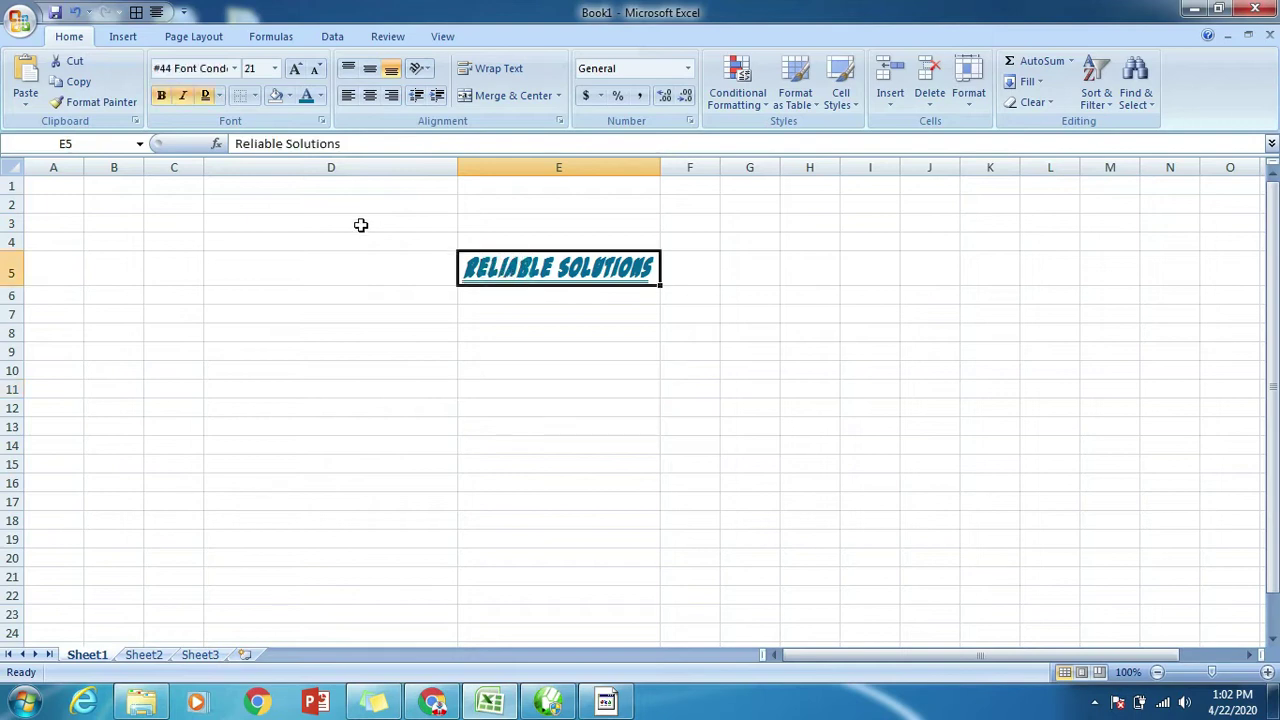
pyautogui.click(255, 96)
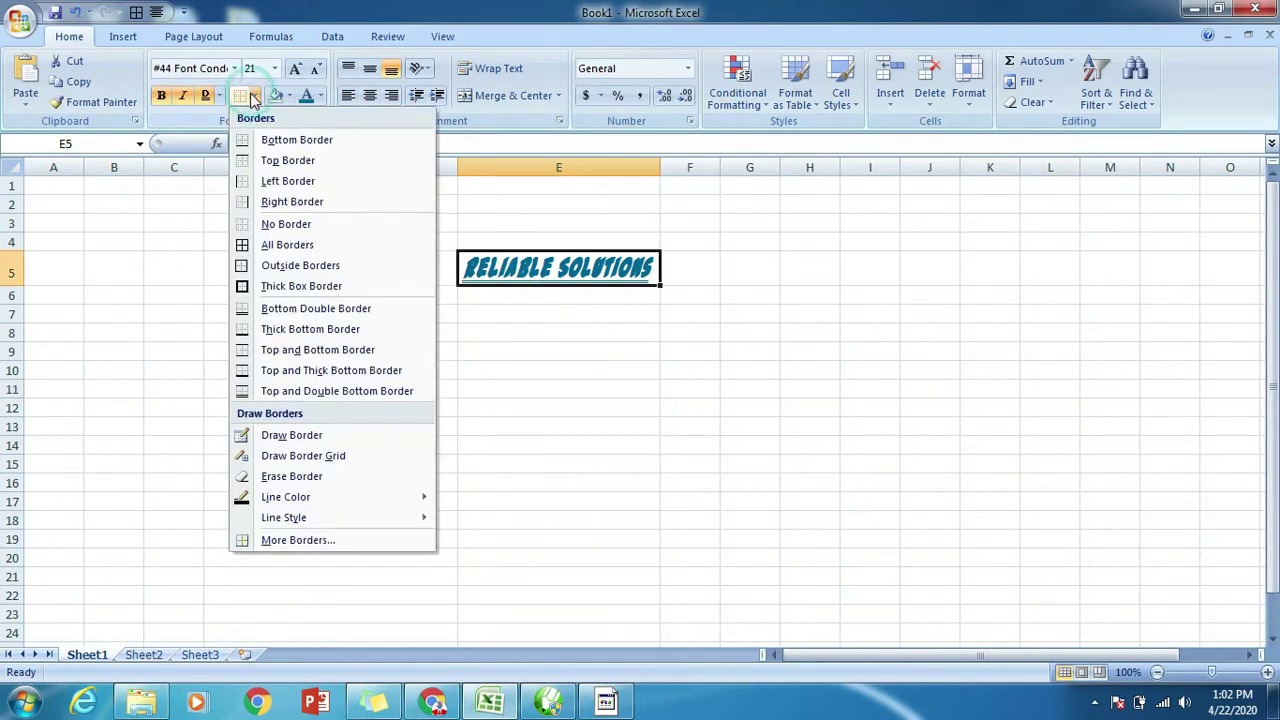
pyautogui.click(275, 247)
pyautogui.click(586, 372)
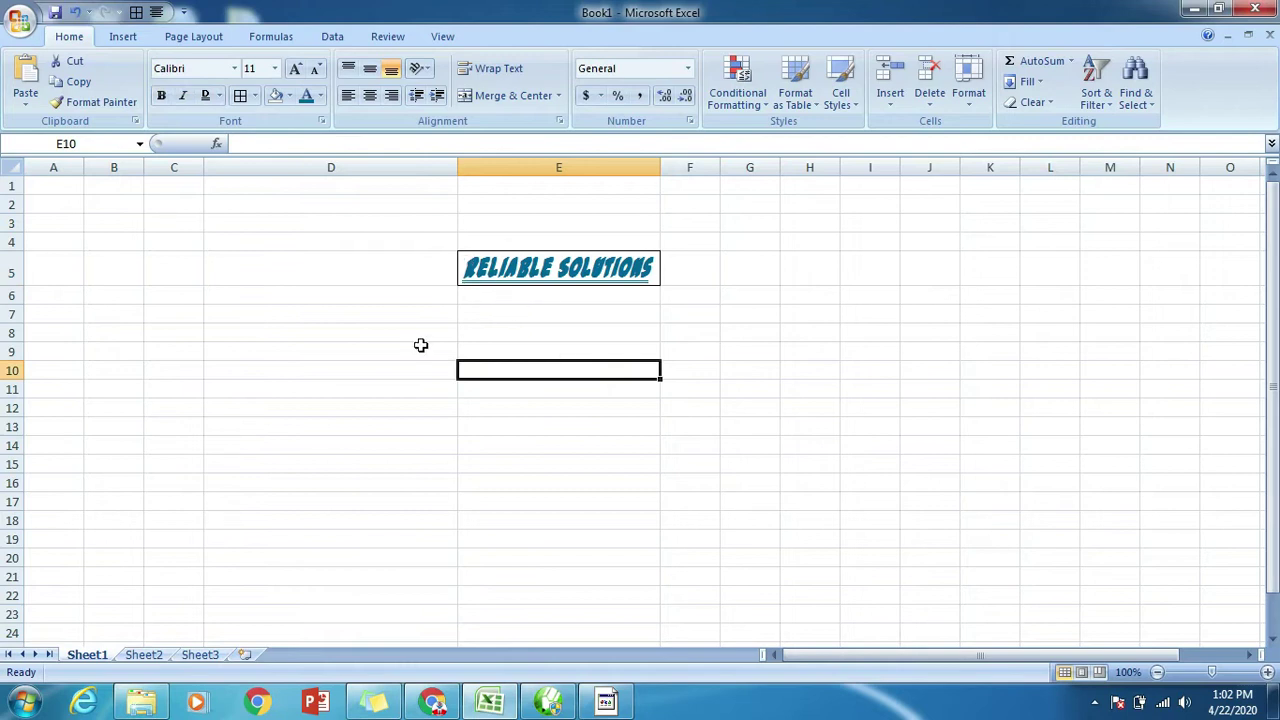
# - Give every cell in C9:E21 a thin border to form an empty table grid
pyautogui.moveTo(176, 347); pyautogui.dragTo(617, 569)
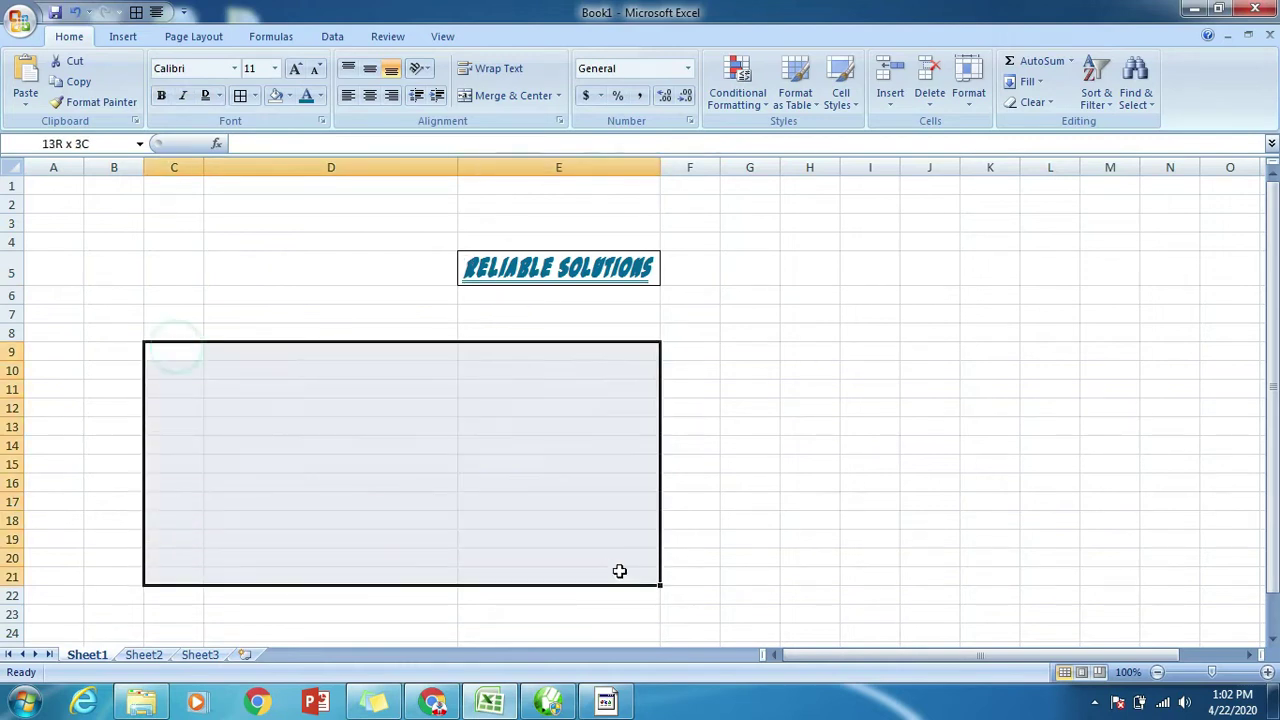
pyautogui.click(240, 96)
pyautogui.click(566, 487)
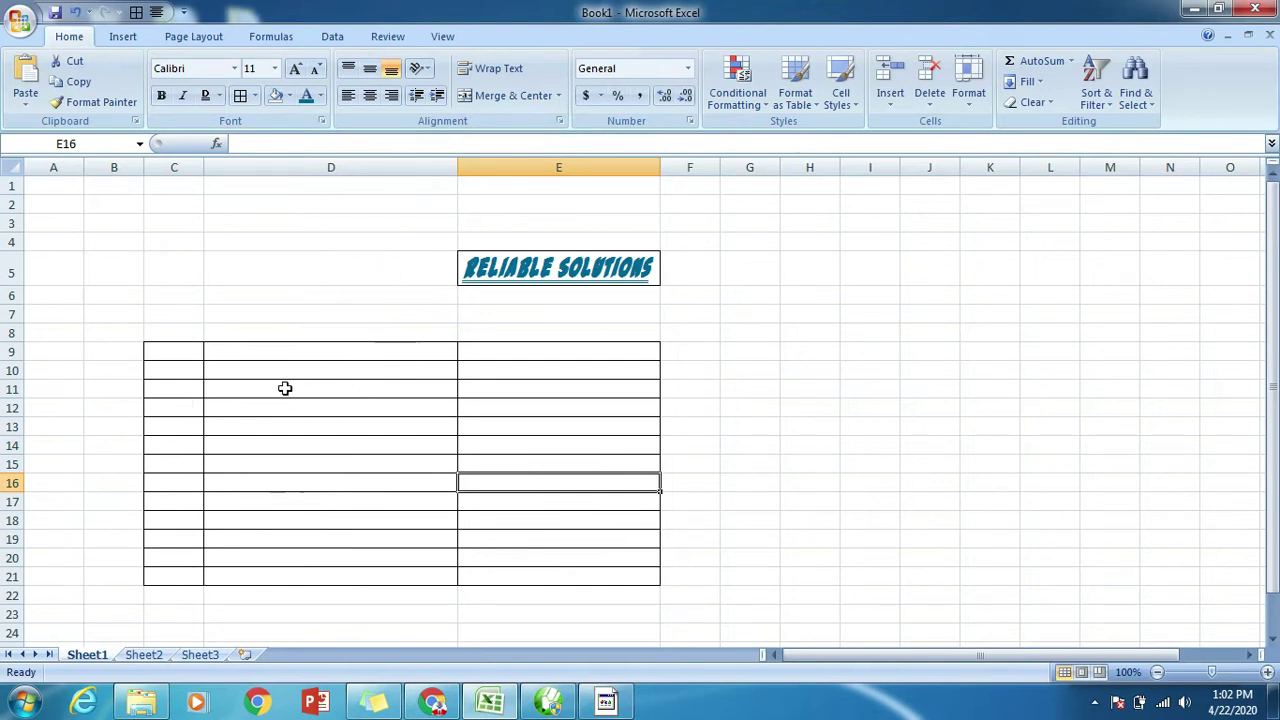
pyautogui.click(309, 296)
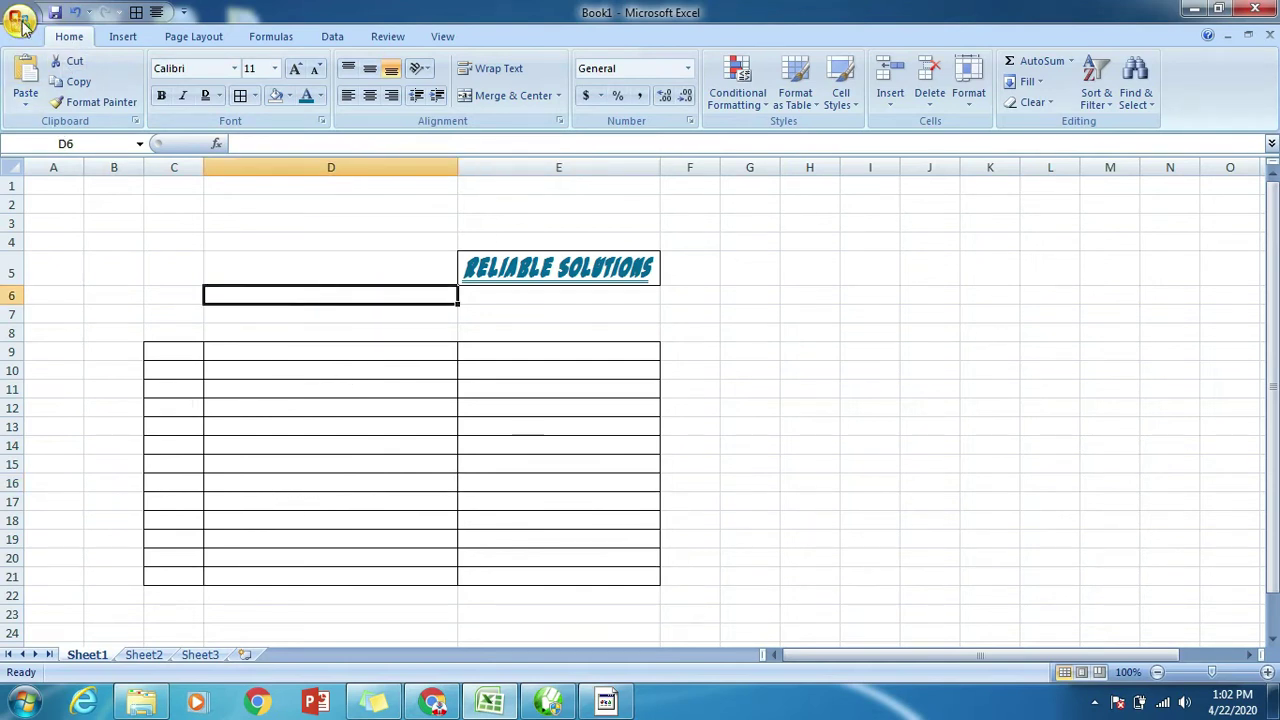
pyautogui.click(20, 22)
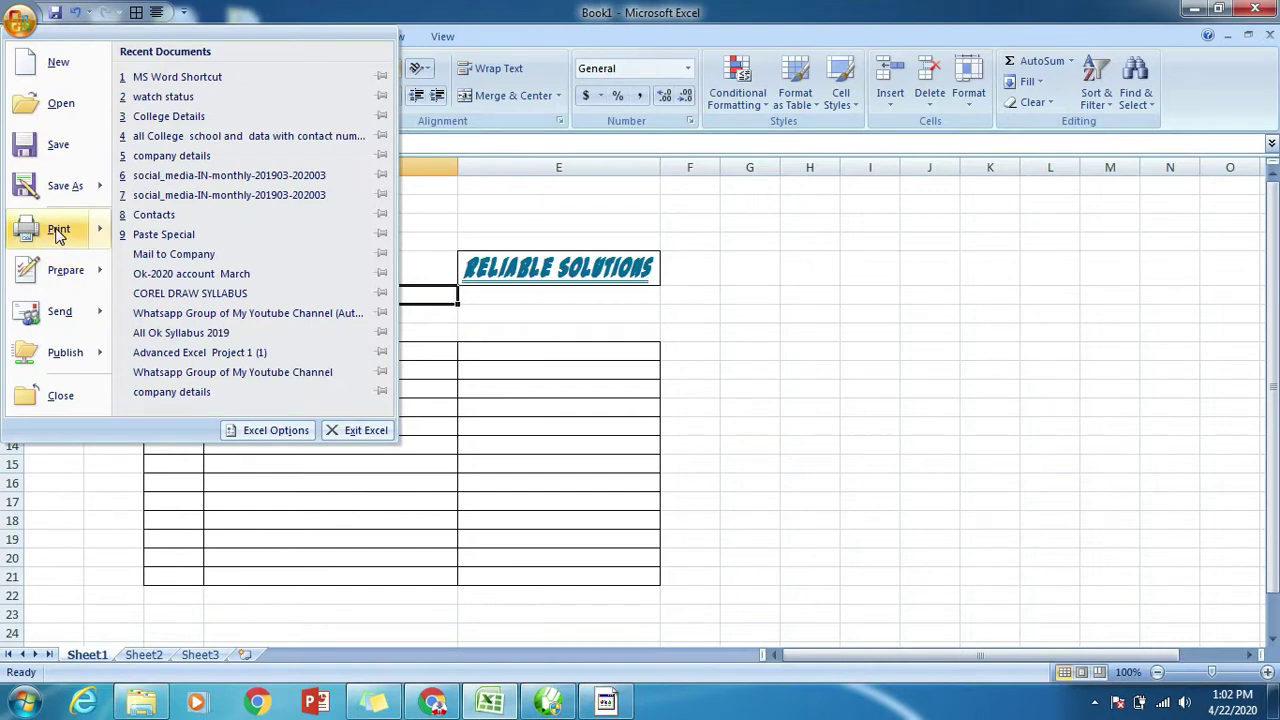
pyautogui.moveTo(58, 230)
pyautogui.click(200, 278)
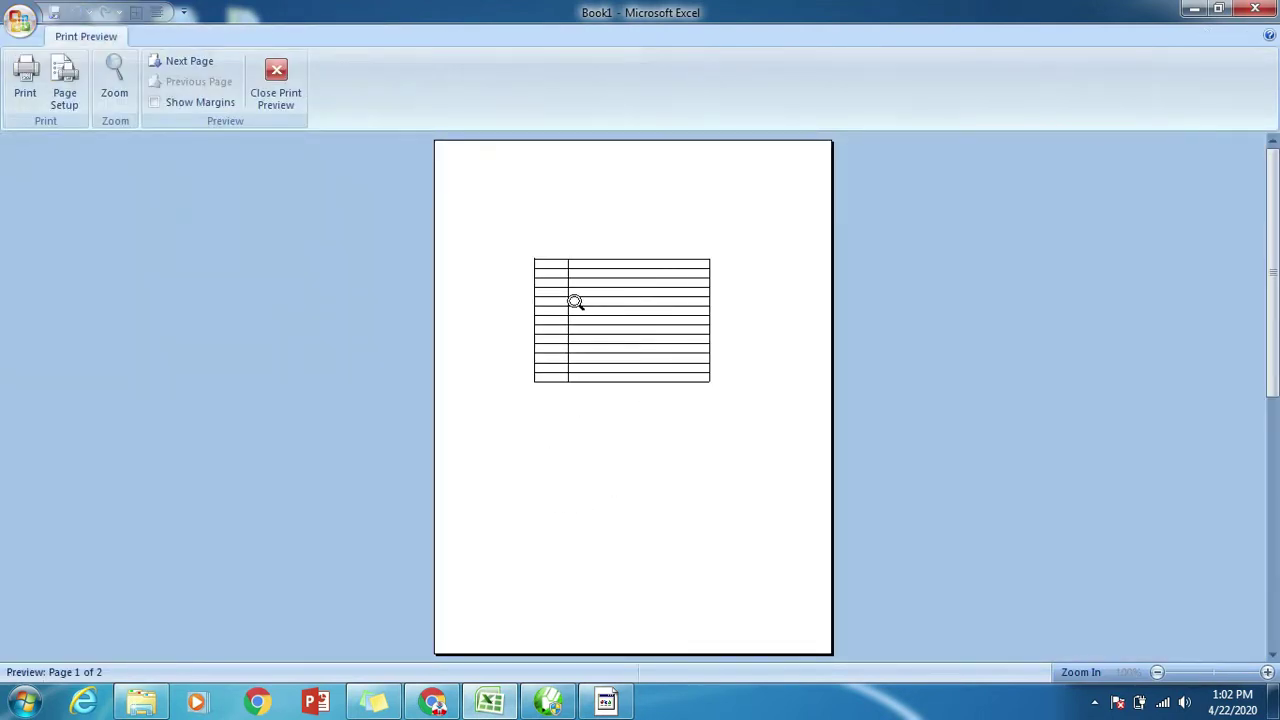
pyautogui.click(276, 80)
pyautogui.click(752, 272)
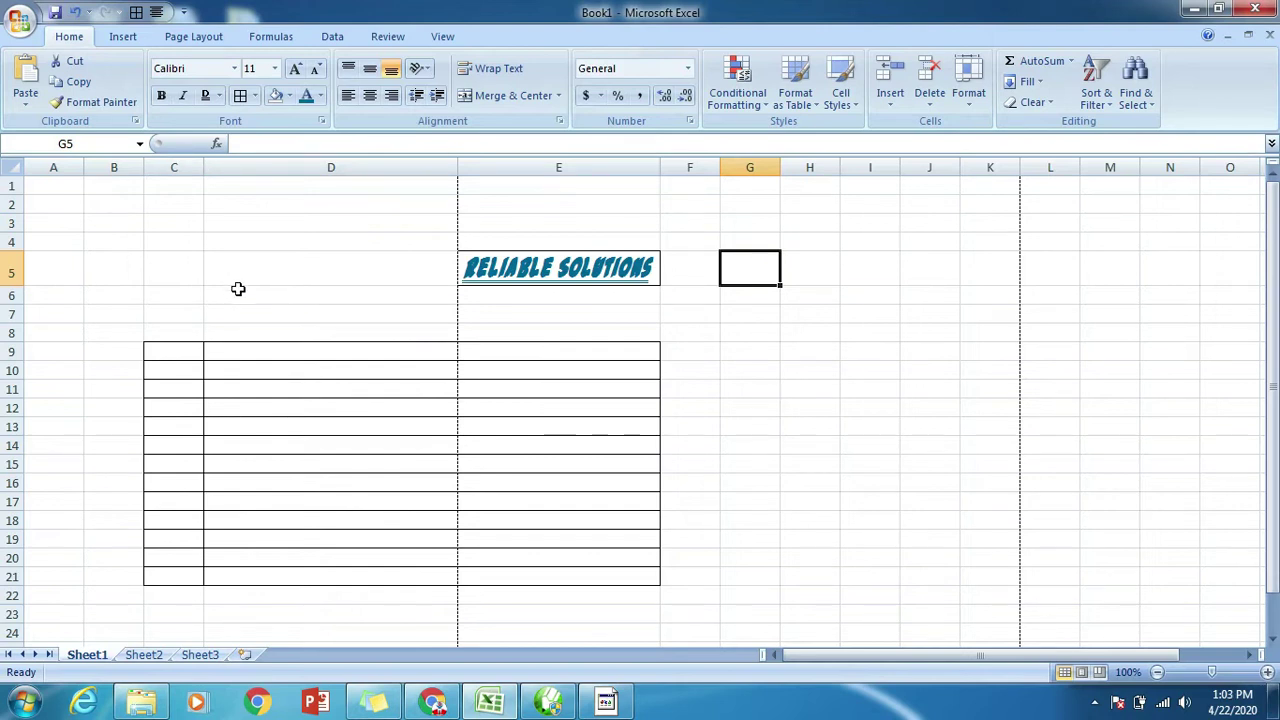
pyautogui.click(18, 289)
pyautogui.click(500, 369)
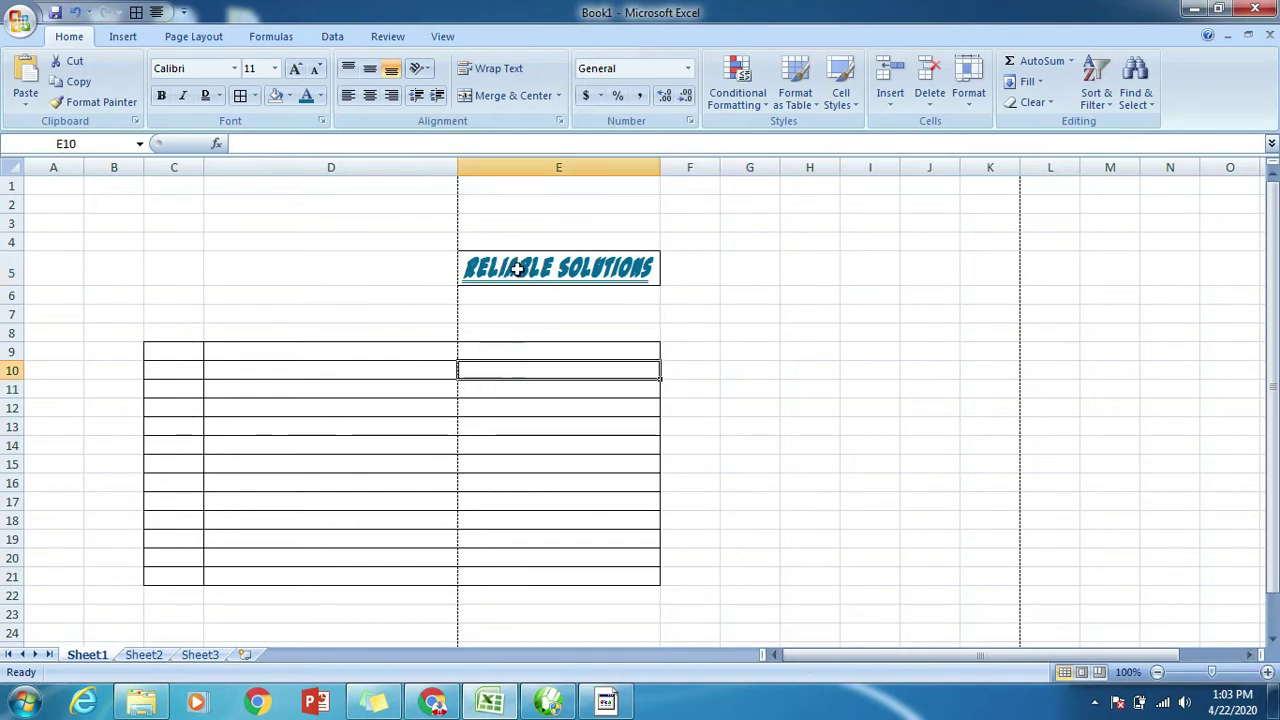
pyautogui.click(517, 267)
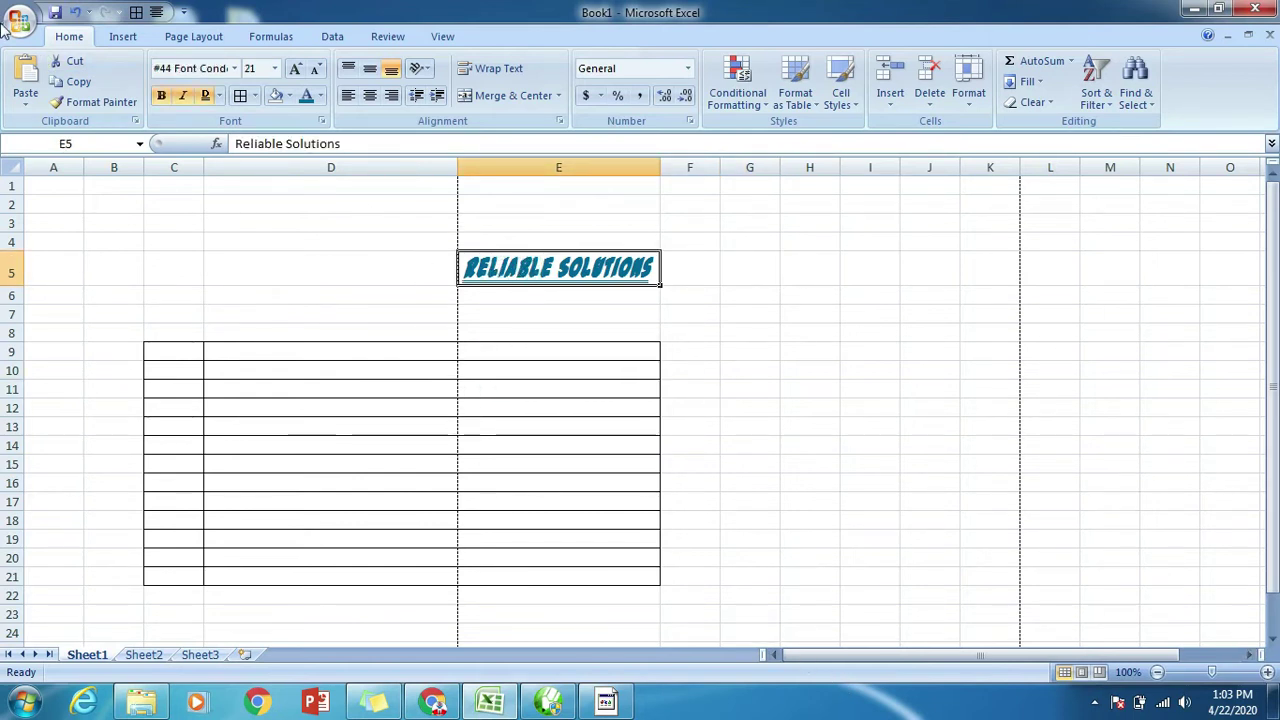
pyautogui.click(18, 22)
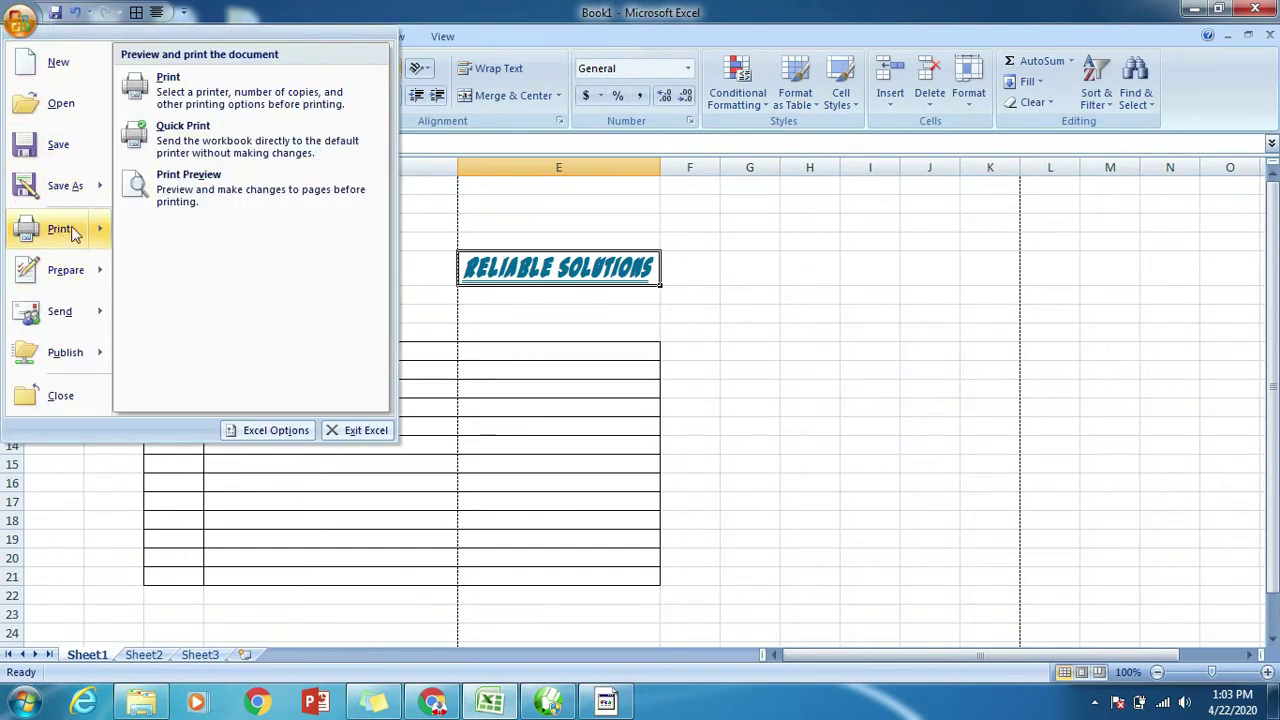
pyautogui.click(185, 183)
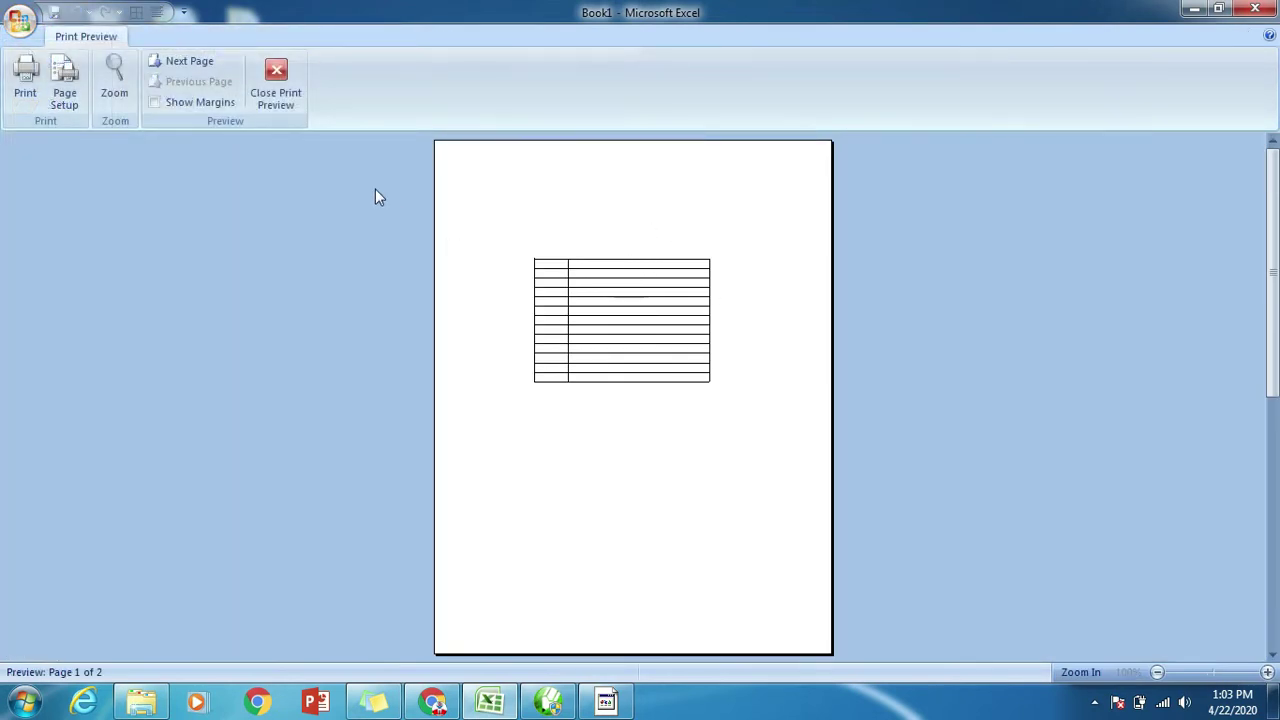
pyautogui.click(280, 100)
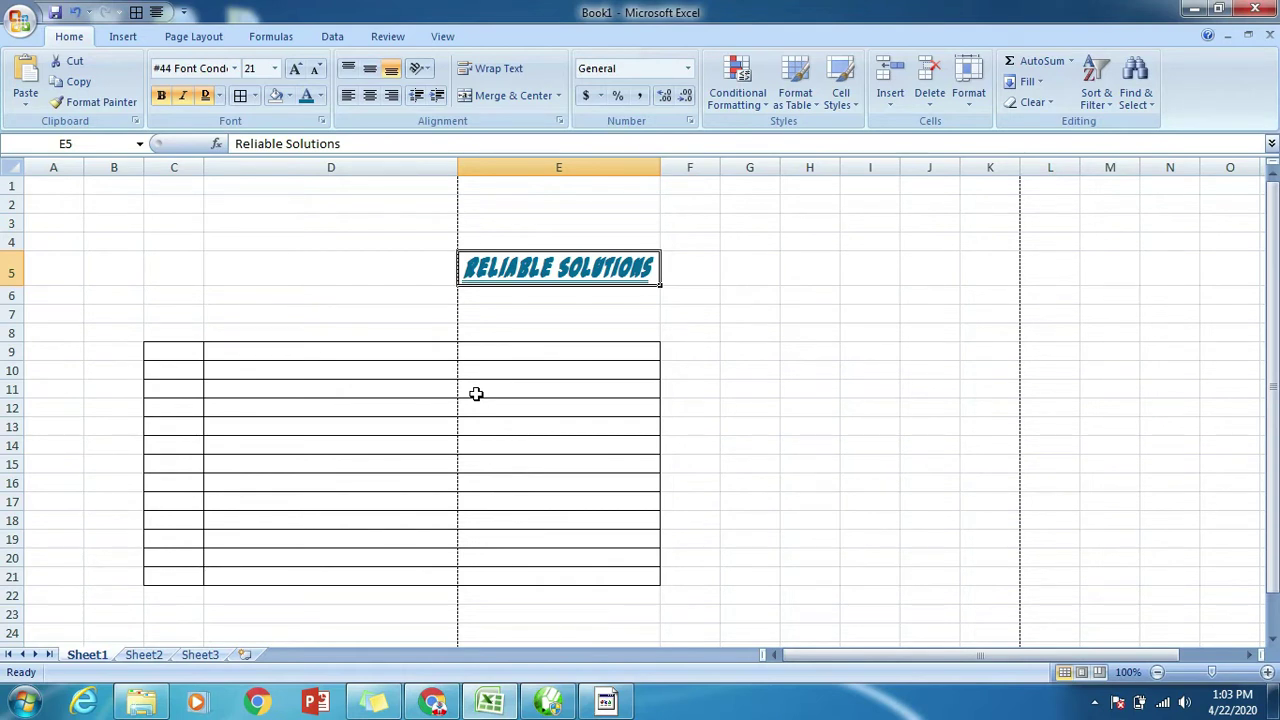
# - Remove all borders from the table range C9:E21
pyautogui.click(529, 331)
pyautogui.click(543, 266)
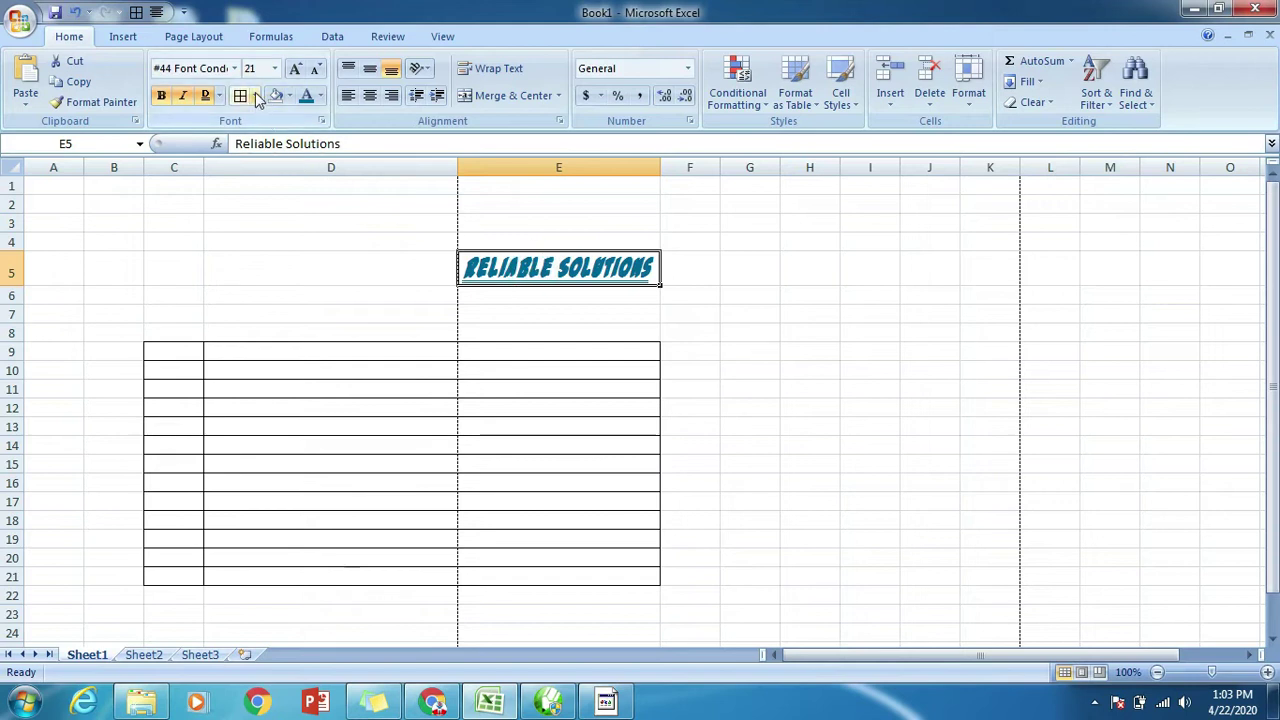
pyautogui.moveTo(171, 350)
pyautogui.mouseDown()
pyautogui.moveTo(429, 517)
pyautogui.moveTo(602, 572)
pyautogui.mouseUp()
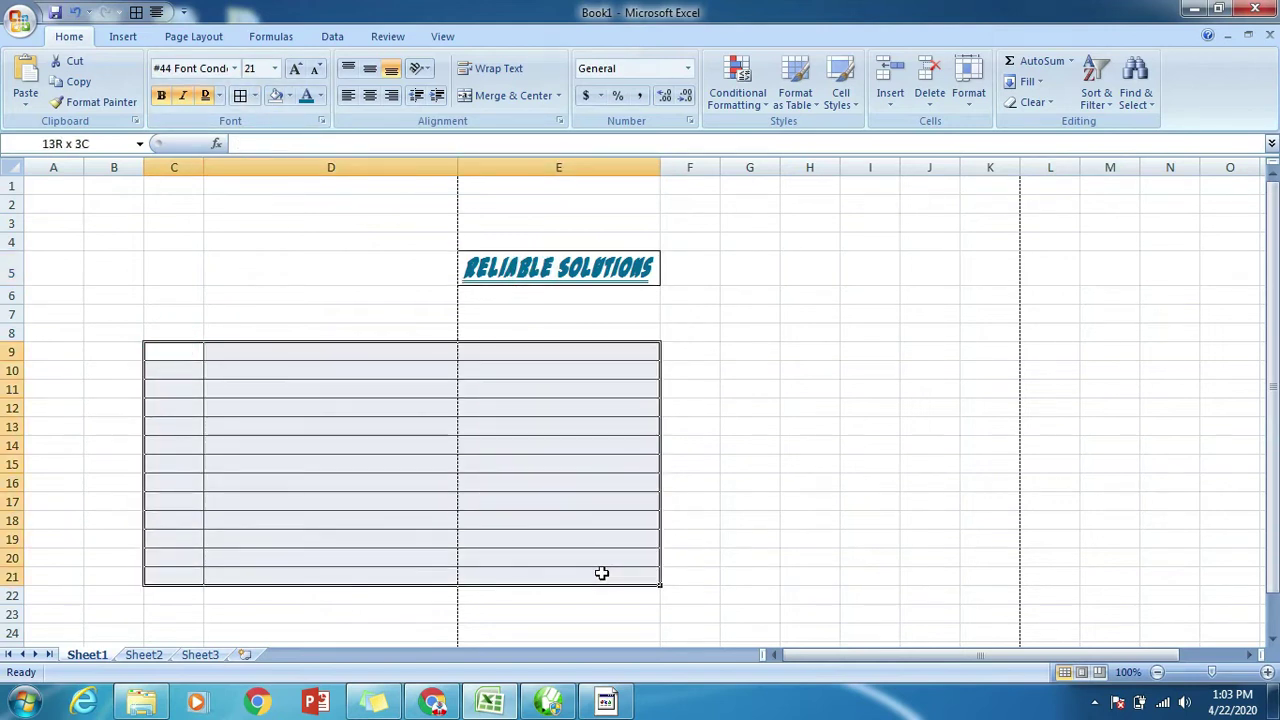
pyautogui.click(255, 95)
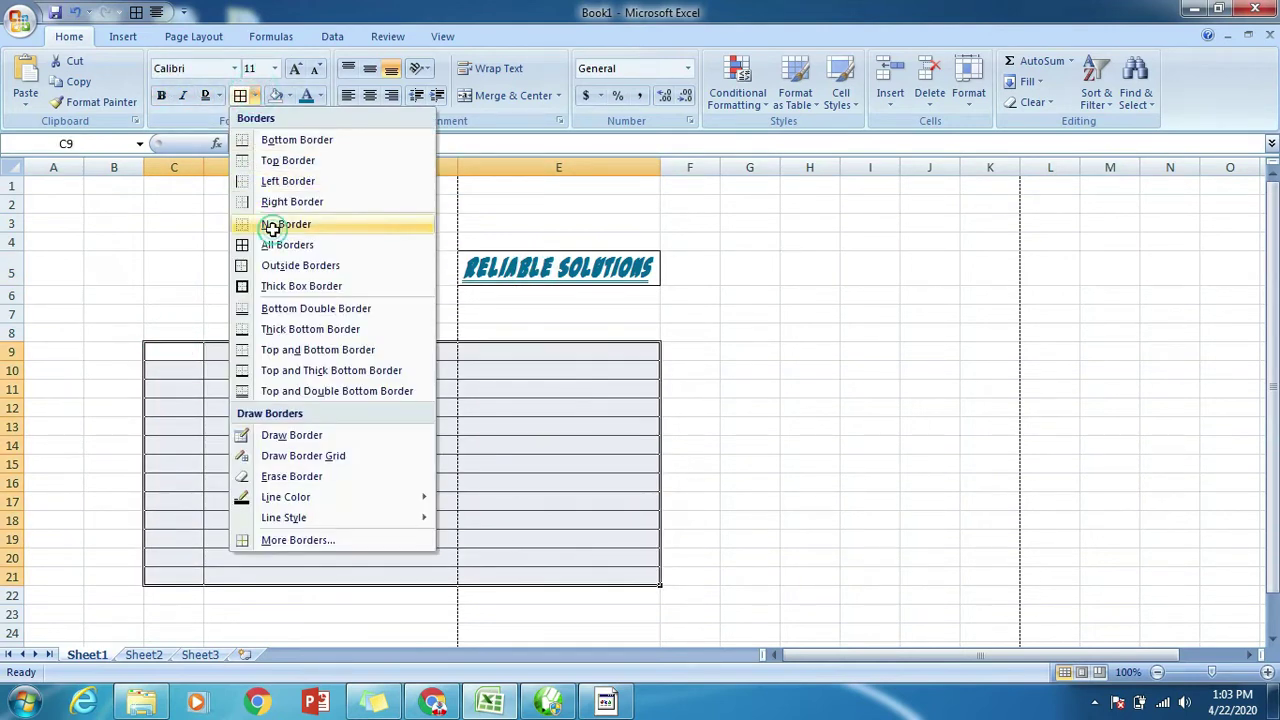
pyautogui.click(272, 226)
pyautogui.click(760, 395)
# - Add a thick bottom border under C9:E19
pyautogui.moveTo(167, 353); pyautogui.dragTo(560, 540)
pyautogui.click(256, 95)
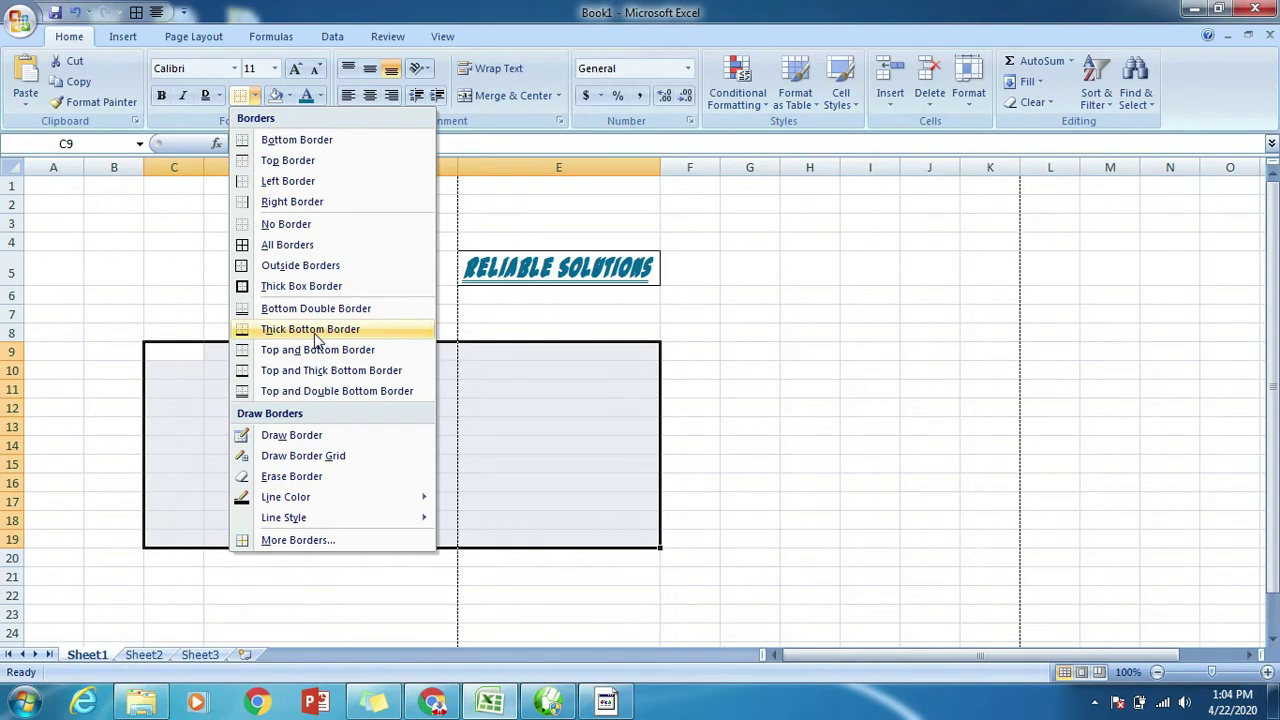
pyautogui.click(315, 335)
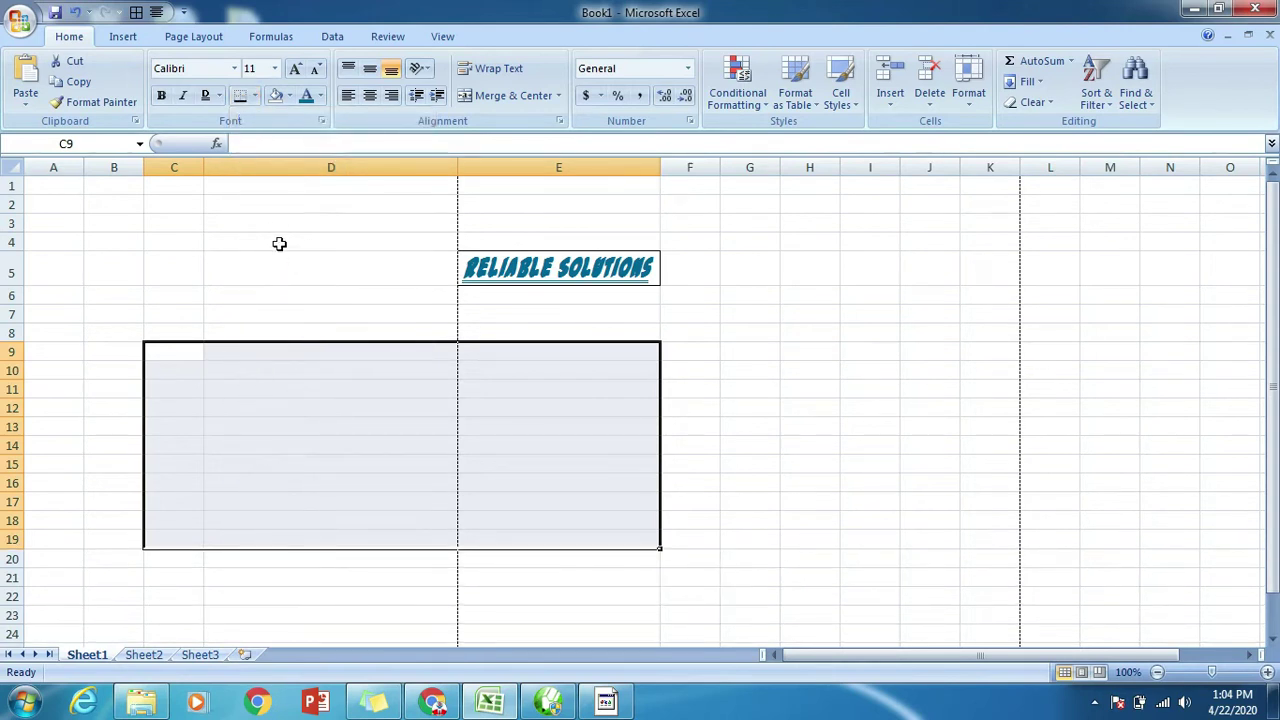
pyautogui.click(280, 242)
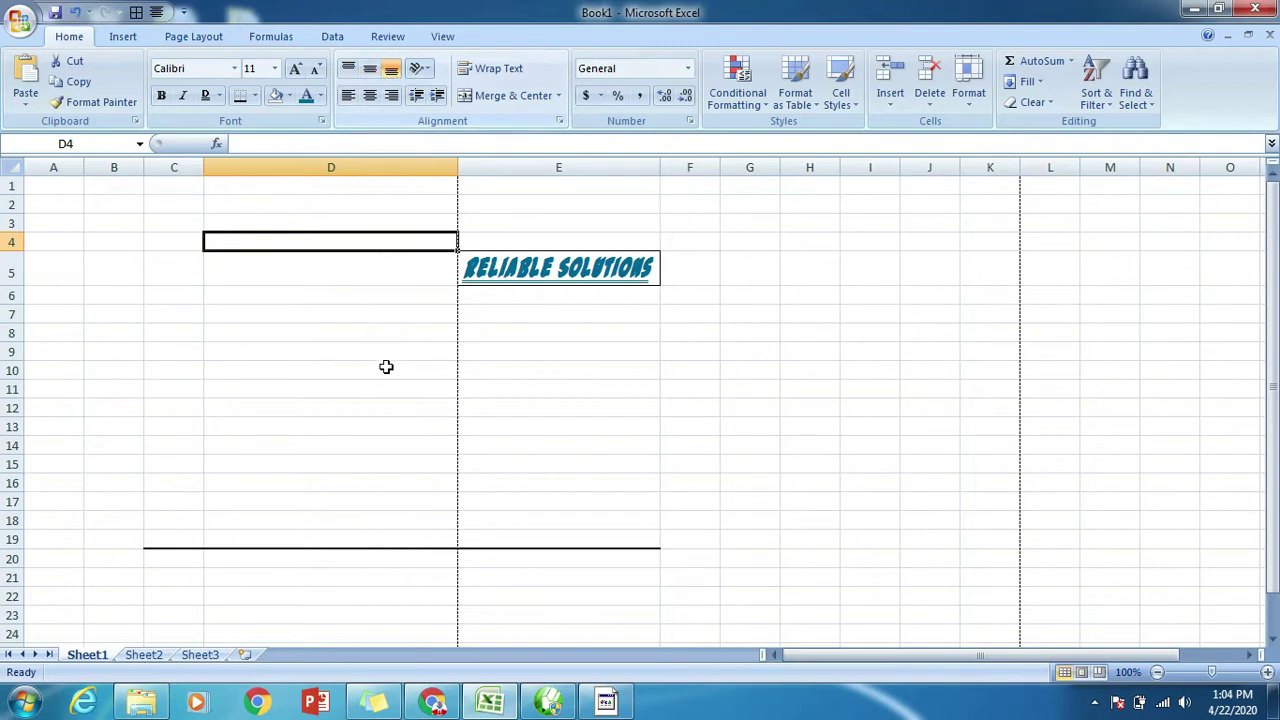
# - Enter AAAAA in D9 and try center, right and left alignment
pyautogui.click(289, 349)
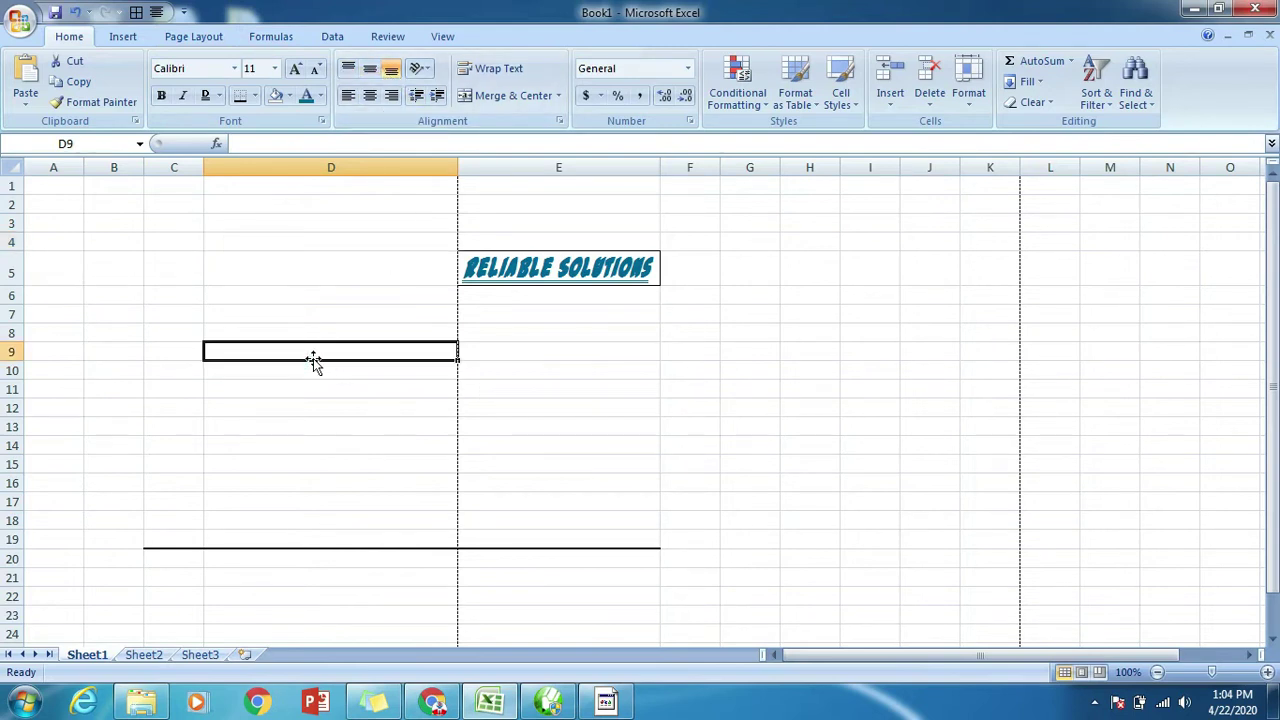
pyautogui.write('AAAAA')
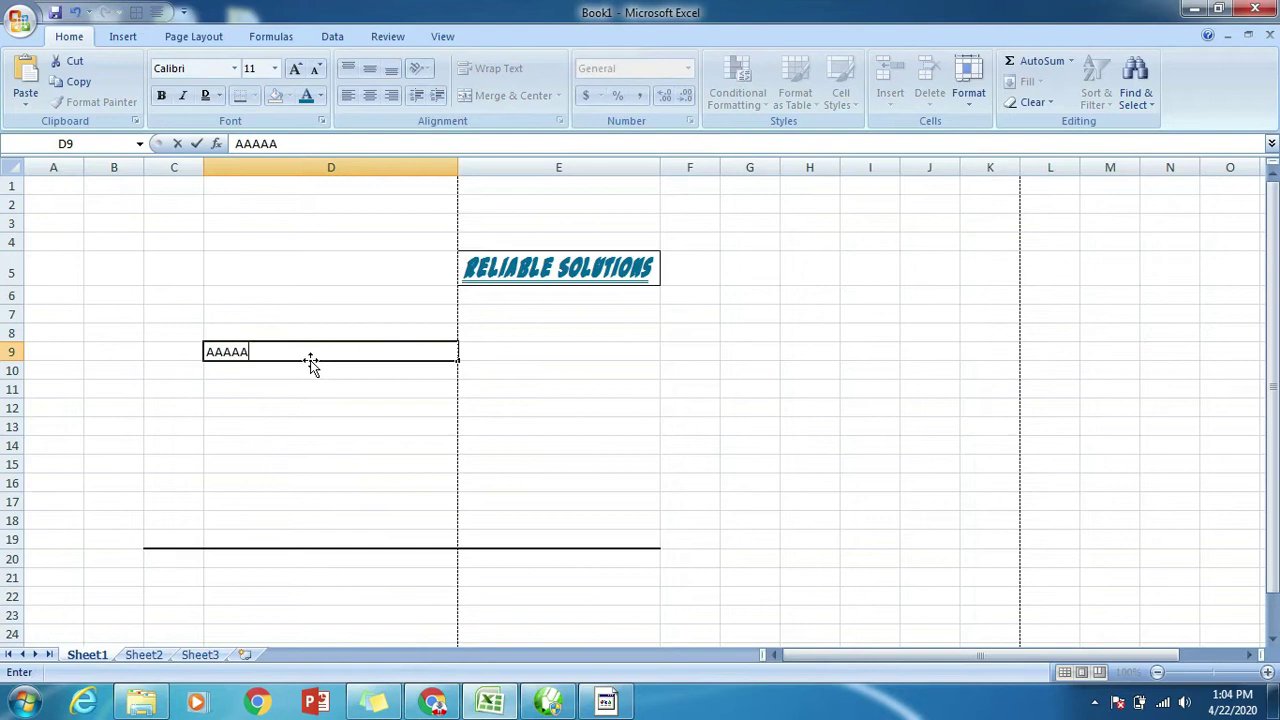
pyautogui.click(310, 393)
pyautogui.click(257, 351)
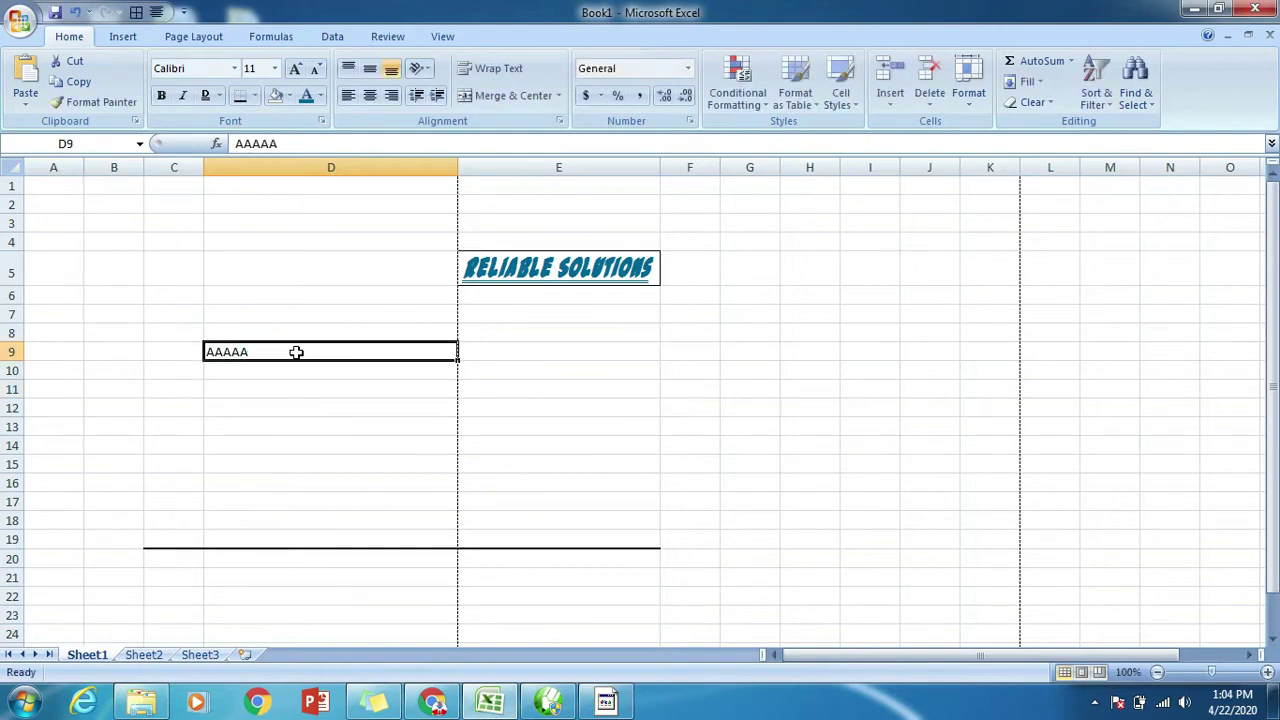
pyautogui.click(369, 96)
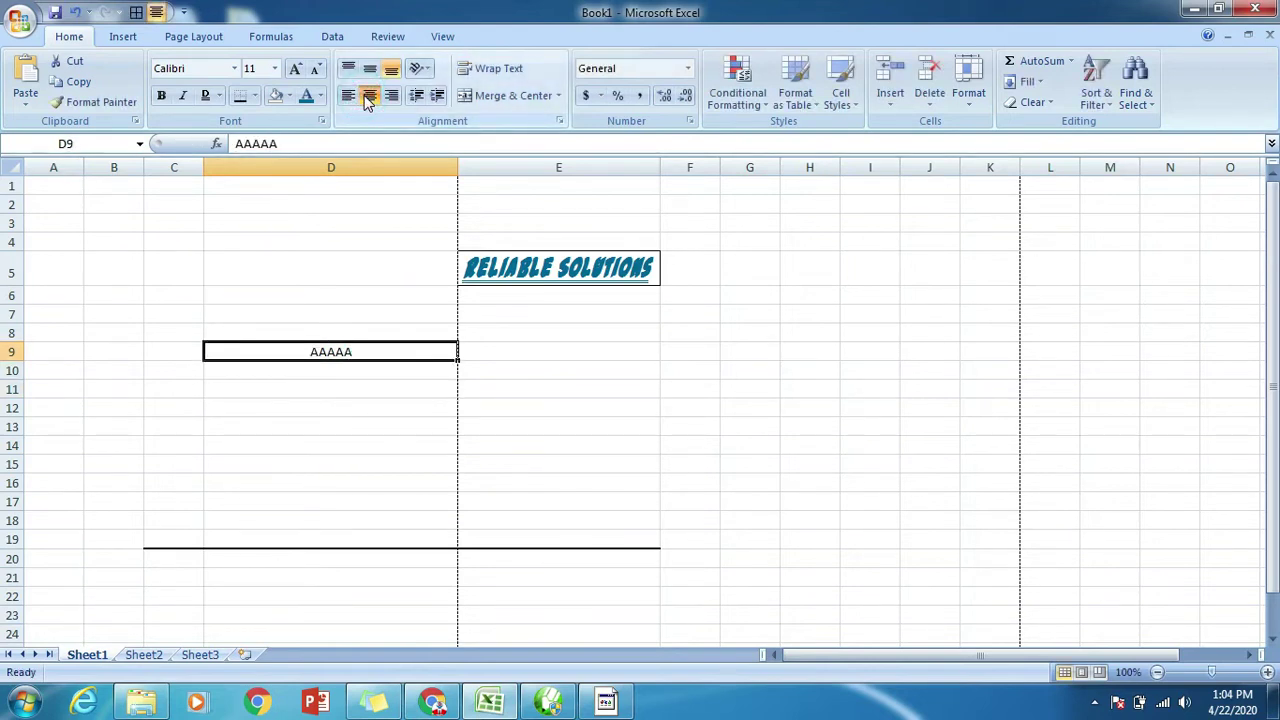
pyautogui.click(392, 96)
pyautogui.click(348, 96)
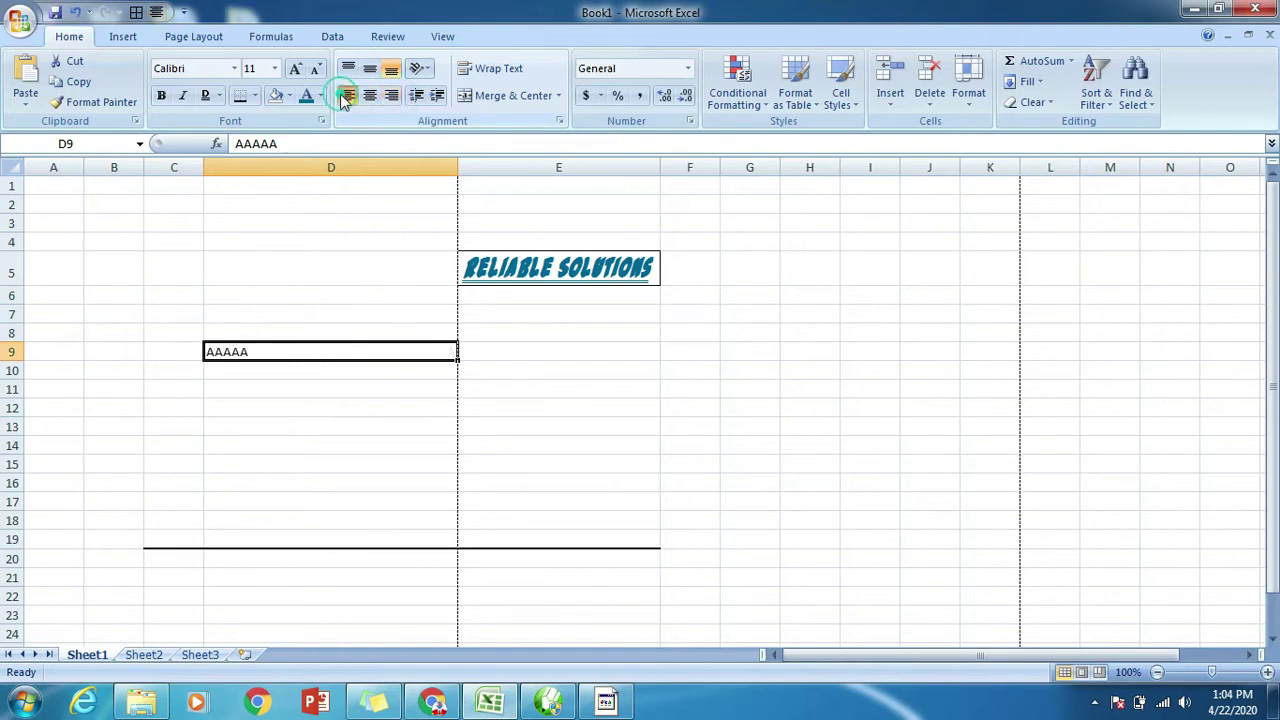
# - Enter 2222 in D10 and right-align D9:D10
pyautogui.click(232, 367)
pyautogui.write('222')
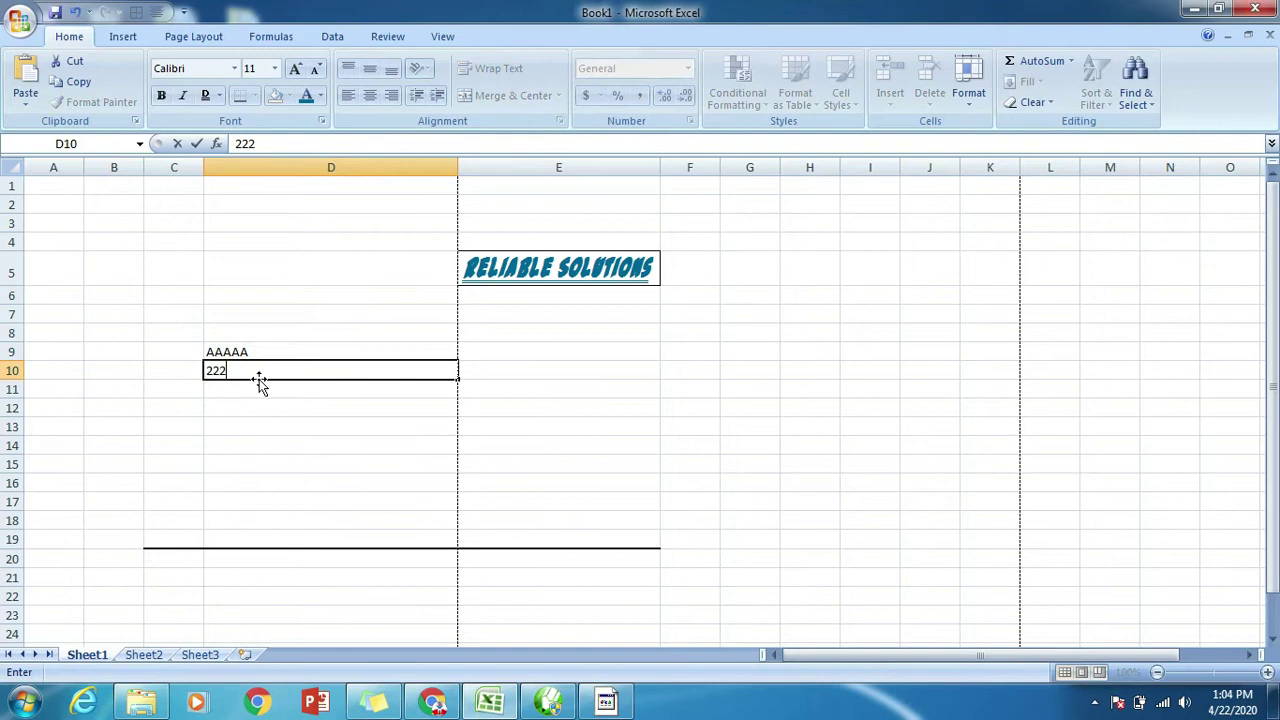
pyautogui.click(255, 443)
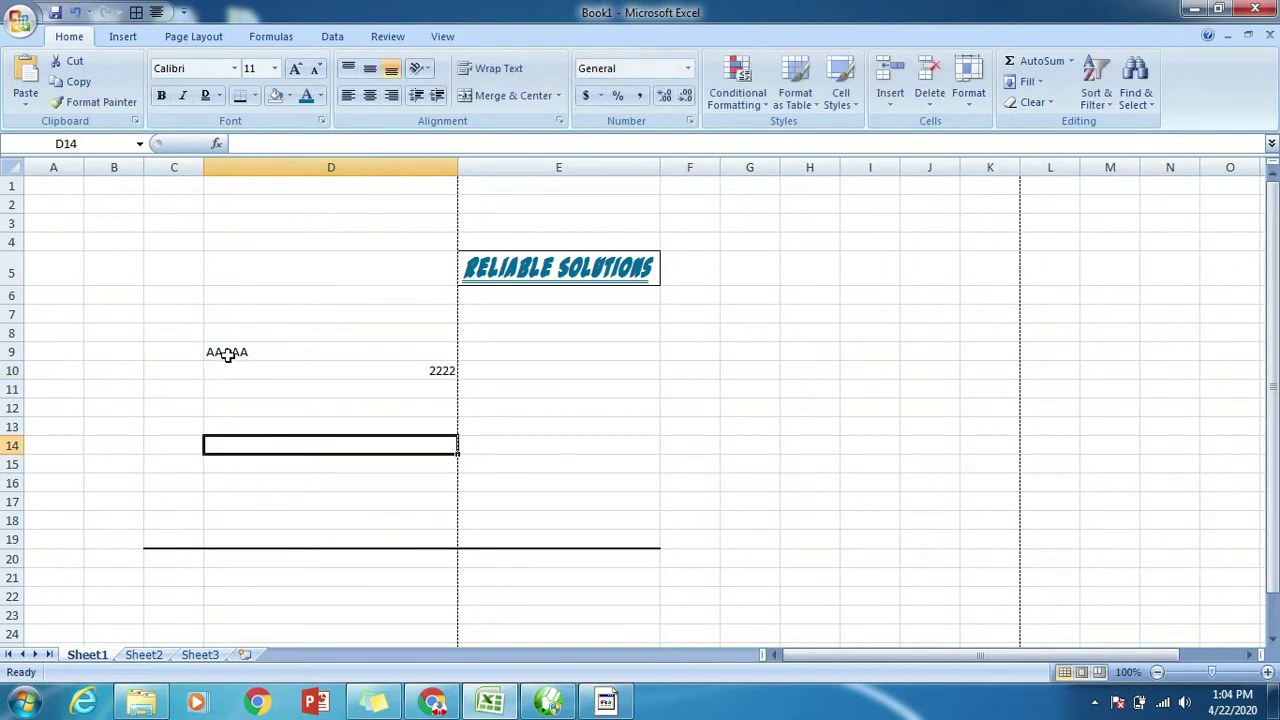
pyautogui.moveTo(227, 355); pyautogui.dragTo(231, 368)
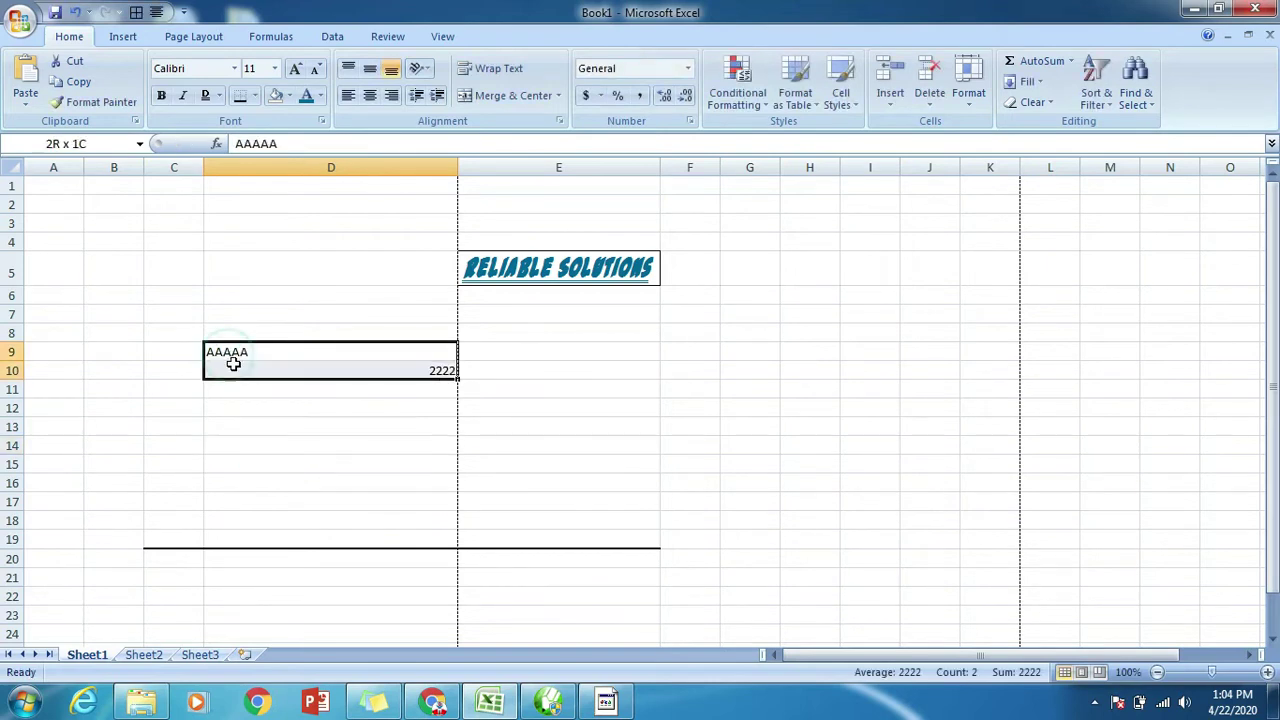
pyautogui.click(350, 97)
pyautogui.click(350, 97)
pyautogui.click(350, 97)
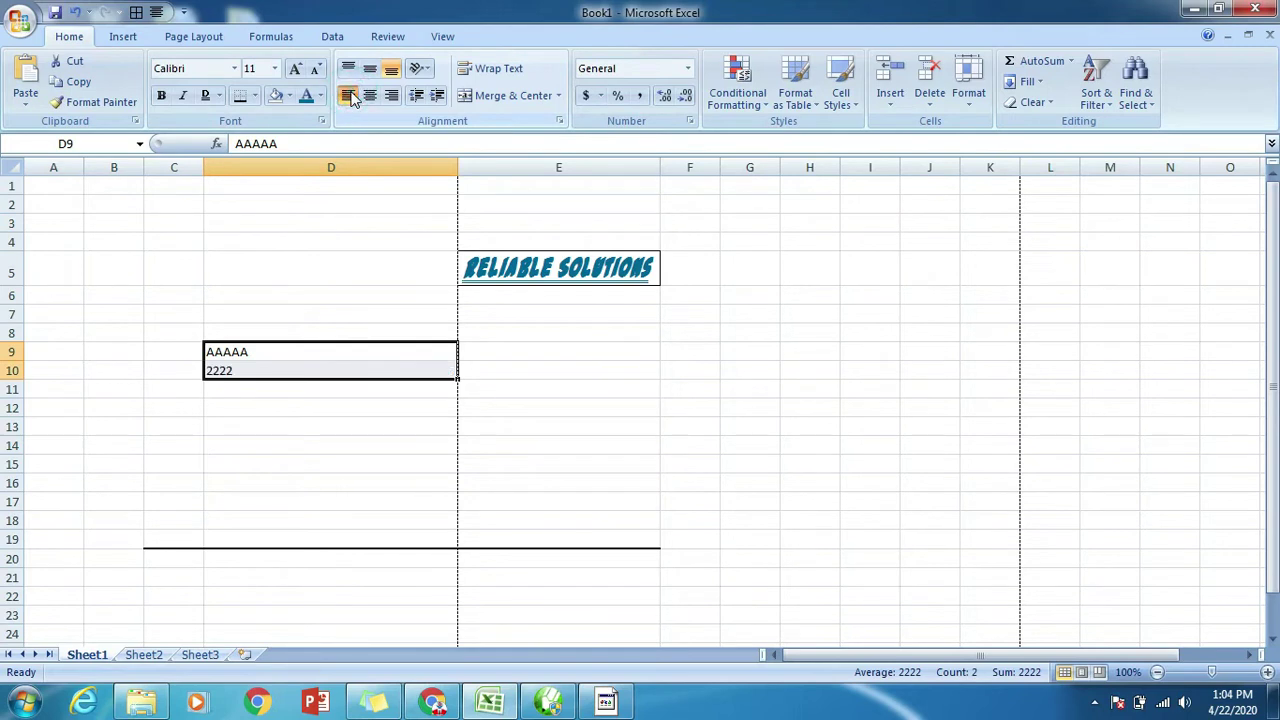
pyautogui.click(309, 428)
pyautogui.moveTo(257, 355); pyautogui.dragTo(257, 370)
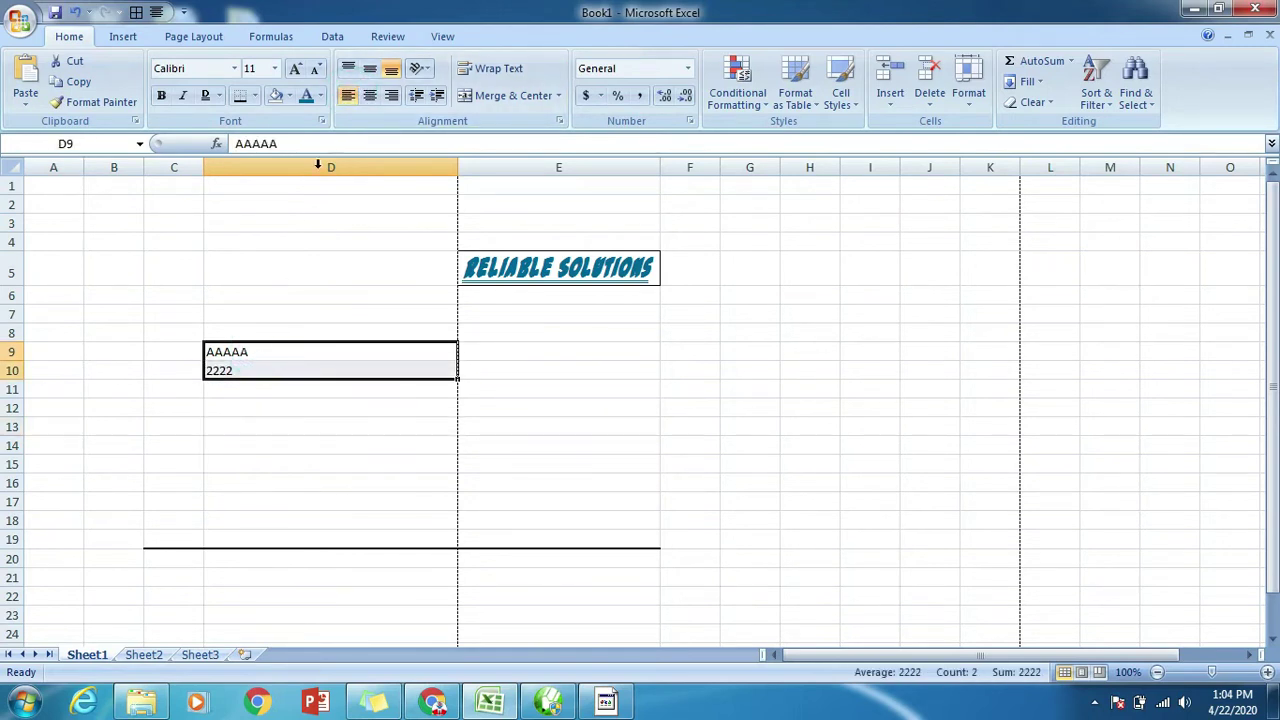
pyautogui.click(369, 95)
pyautogui.click(391, 95)
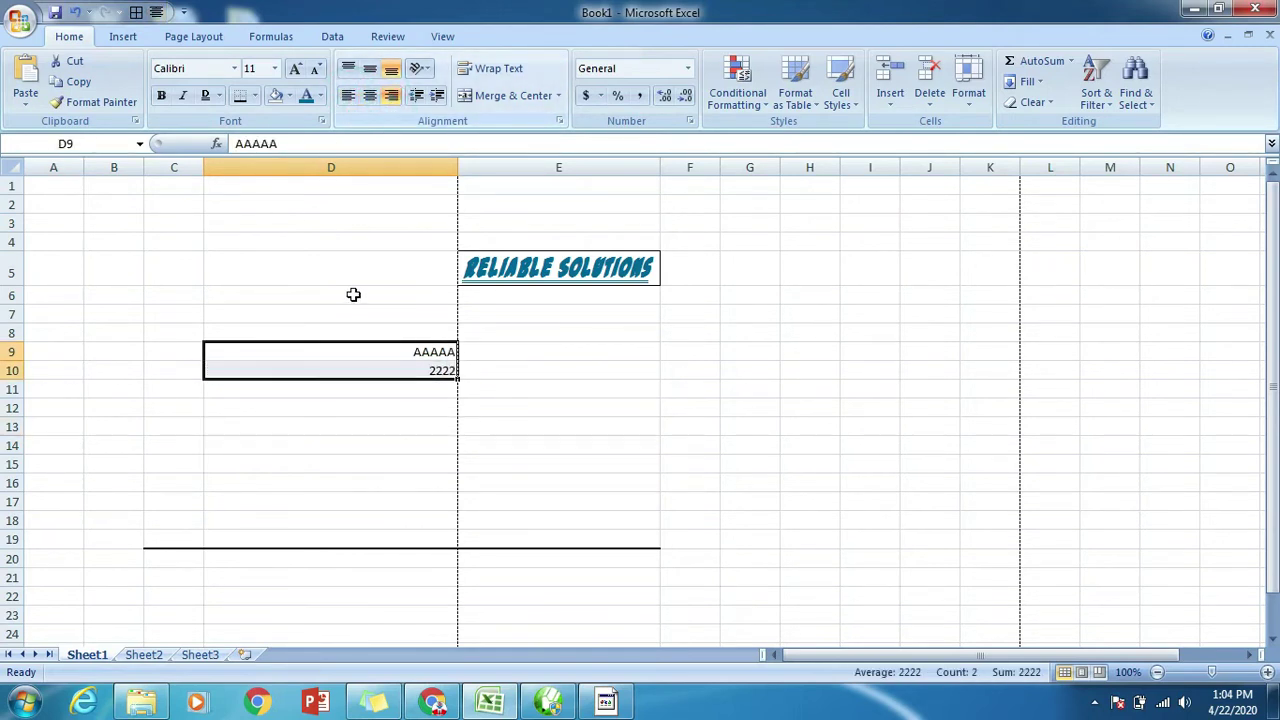
# - Enter AAAA in D12 and 2222 in D13
pyautogui.click(348, 406)
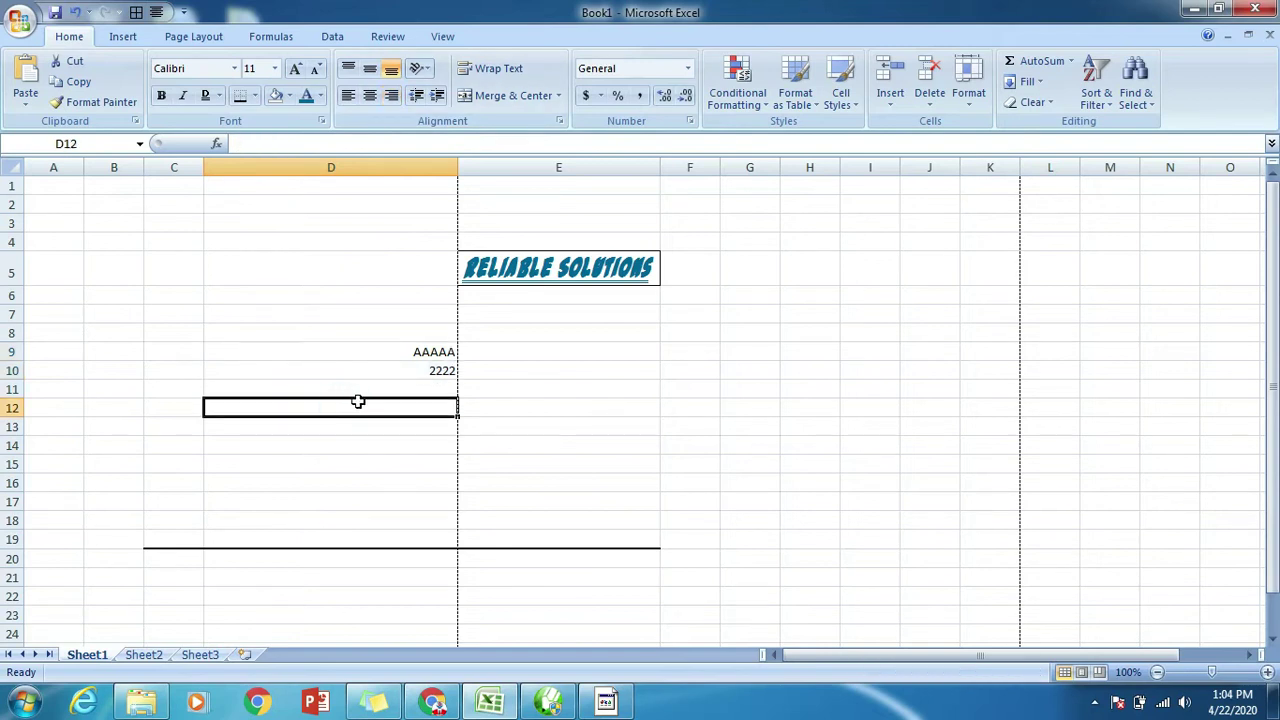
pyautogui.write('AAAA')
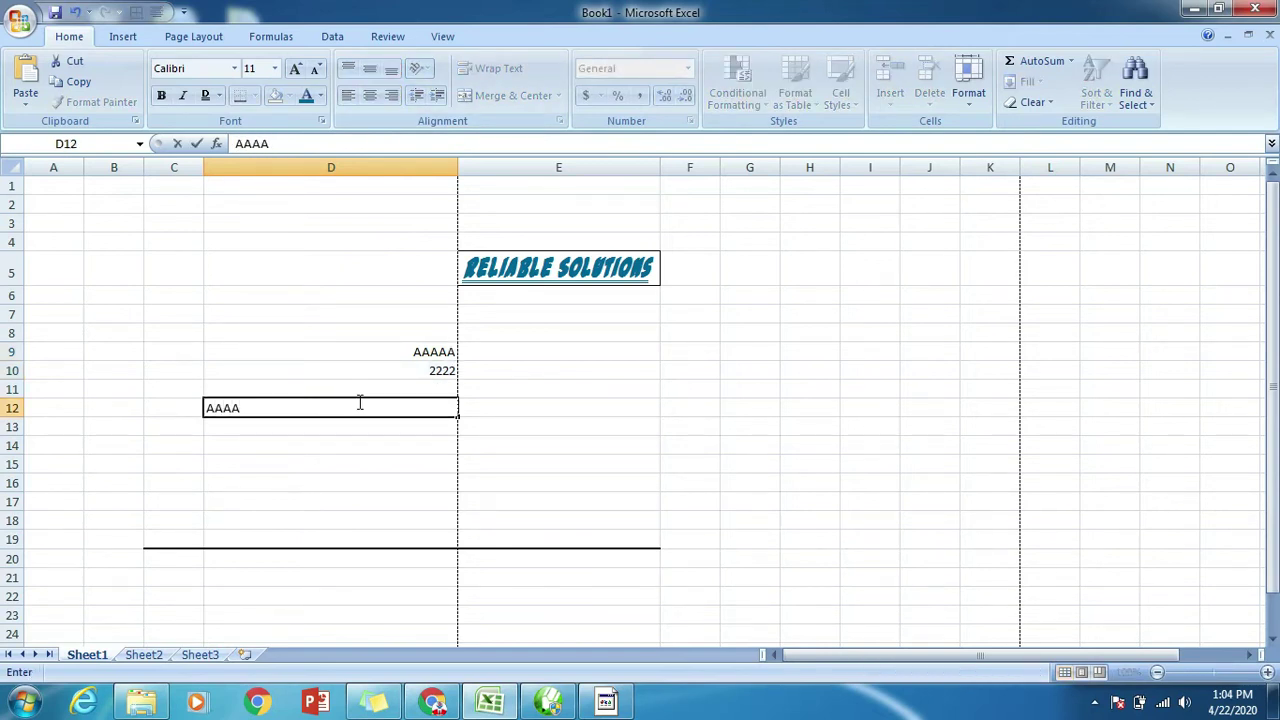
pyautogui.press('Return')
pyautogui.write('2222')
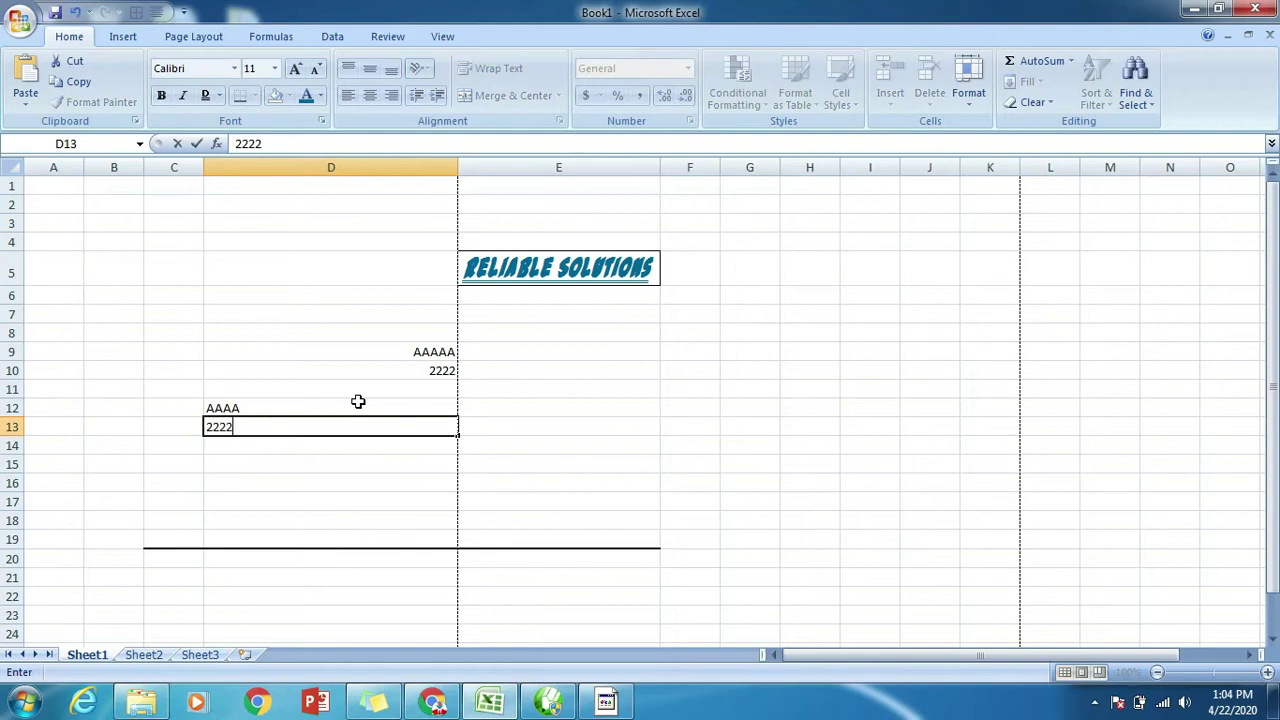
pyautogui.press('Return')
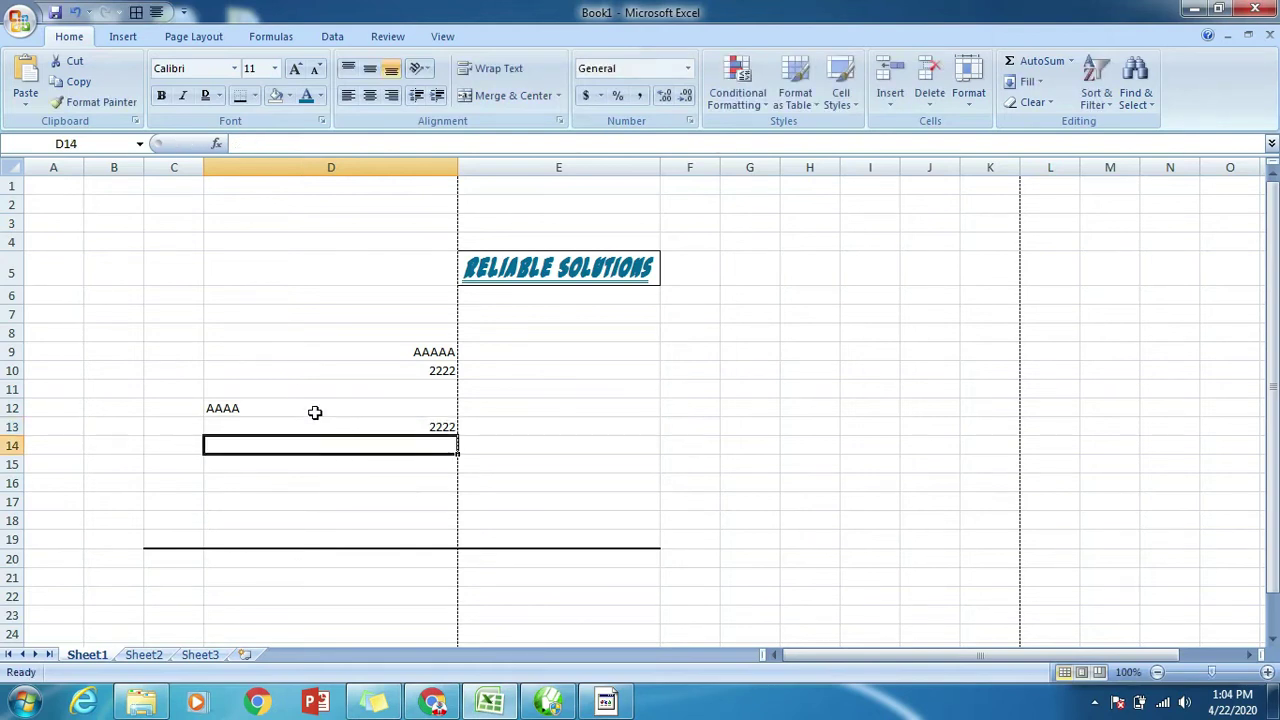
pyautogui.click(314, 412)
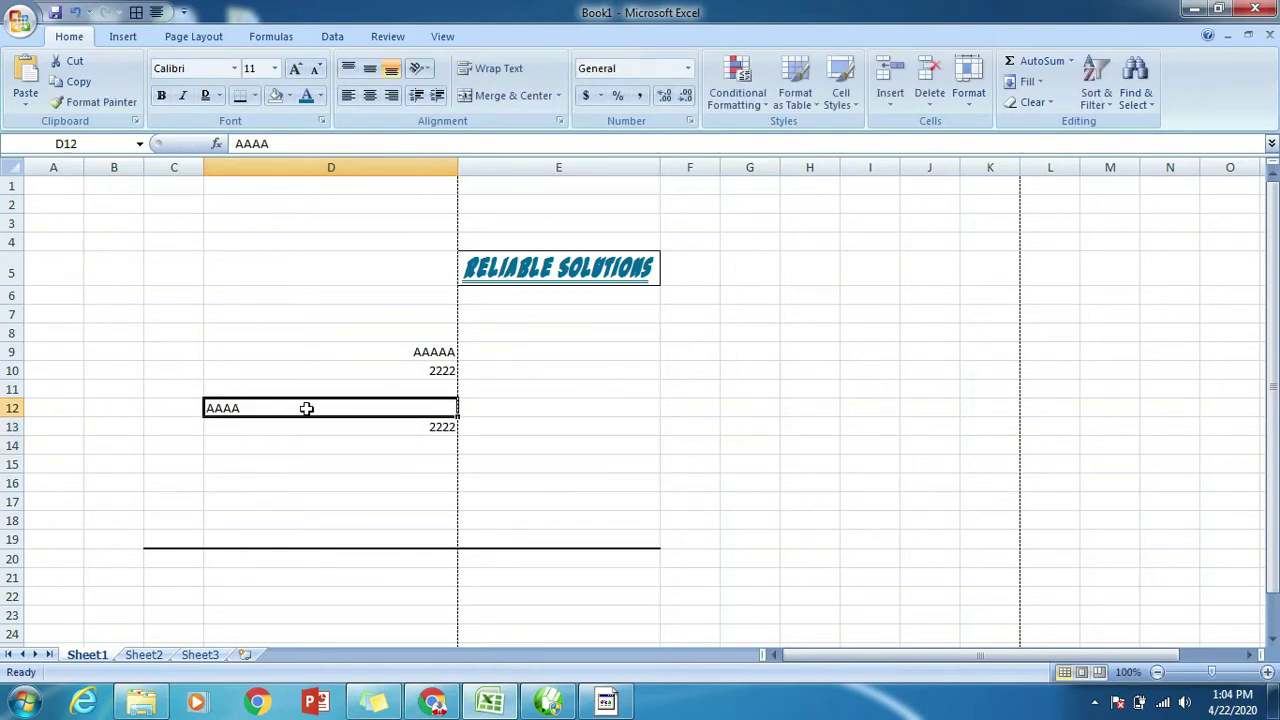
pyautogui.click(282, 351)
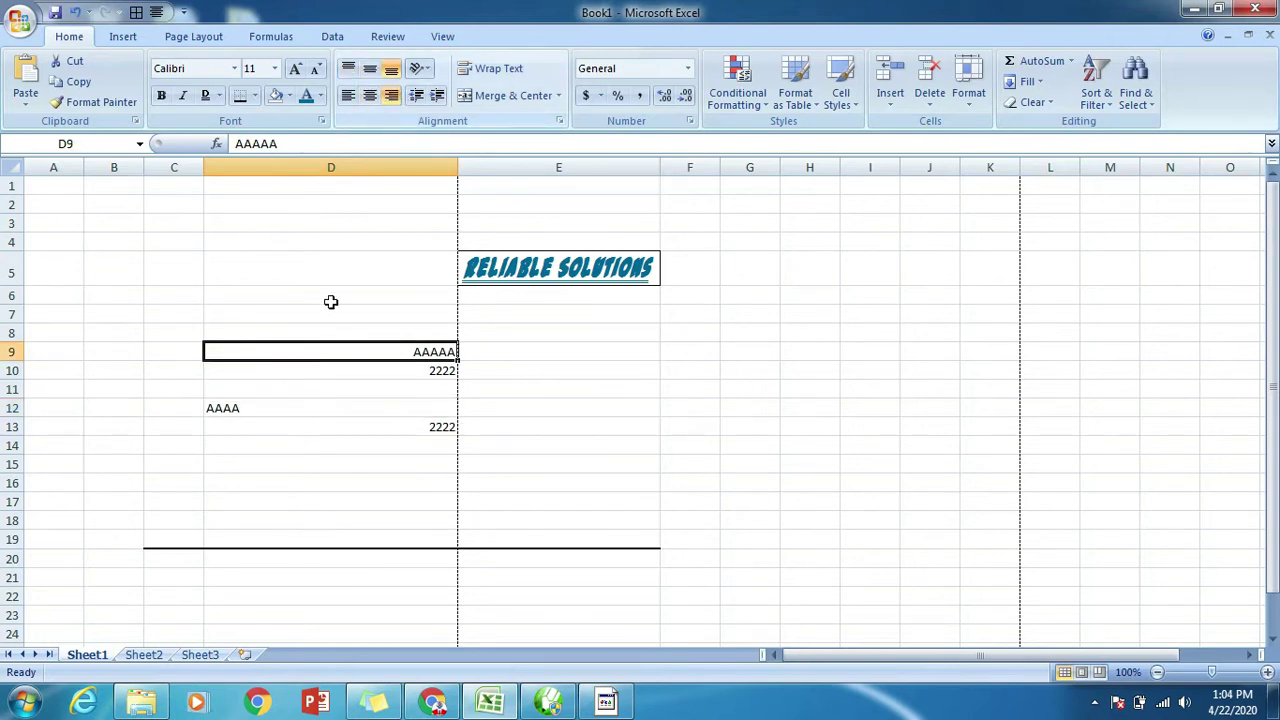
# - Raise row 9 to 79.50 and centre AAAAA in D9, trying top, middle and bottom alignment
pyautogui.moveTo(14, 361); pyautogui.dragTo(14, 441)
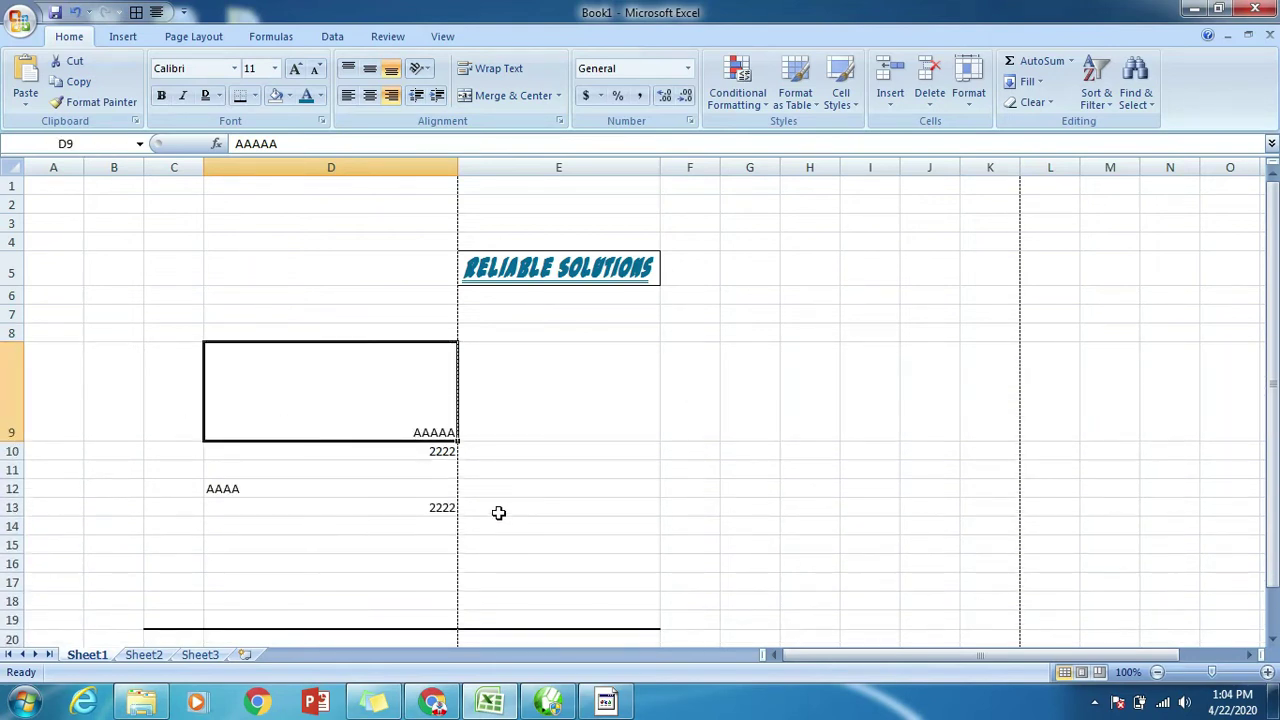
pyautogui.click(370, 96)
pyautogui.click(347, 97)
pyautogui.click(371, 98)
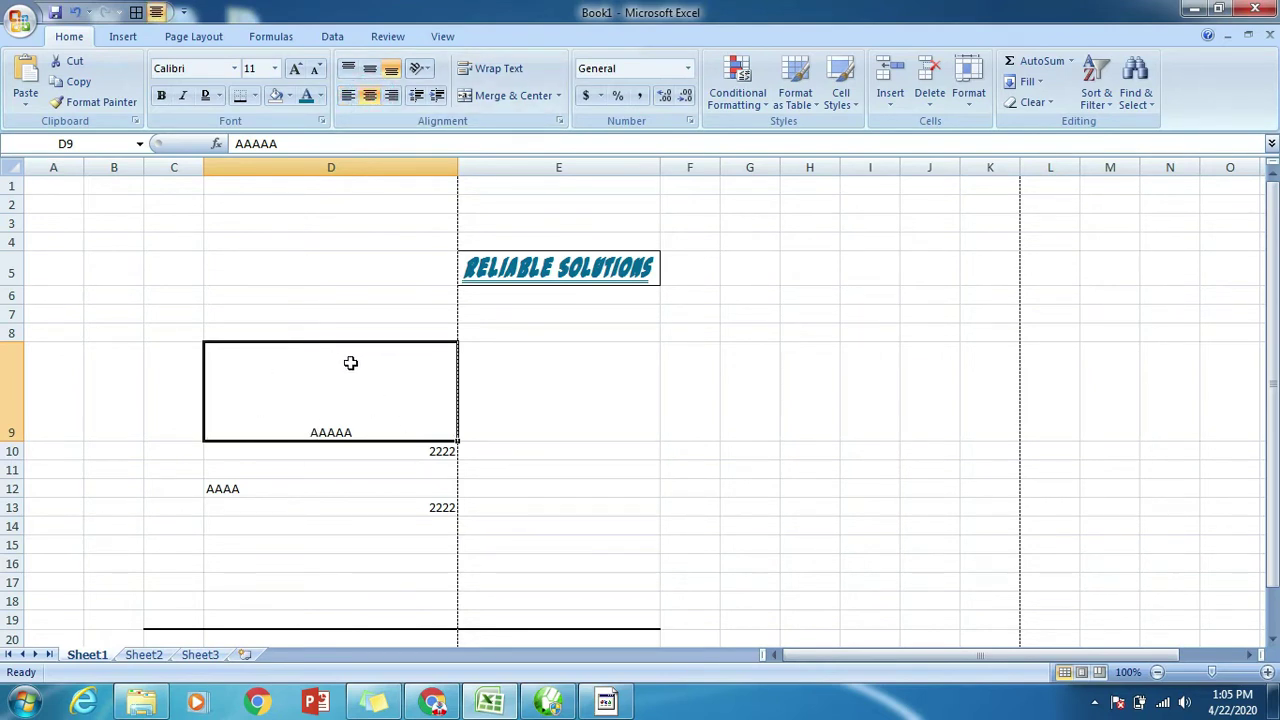
pyautogui.click(369, 70)
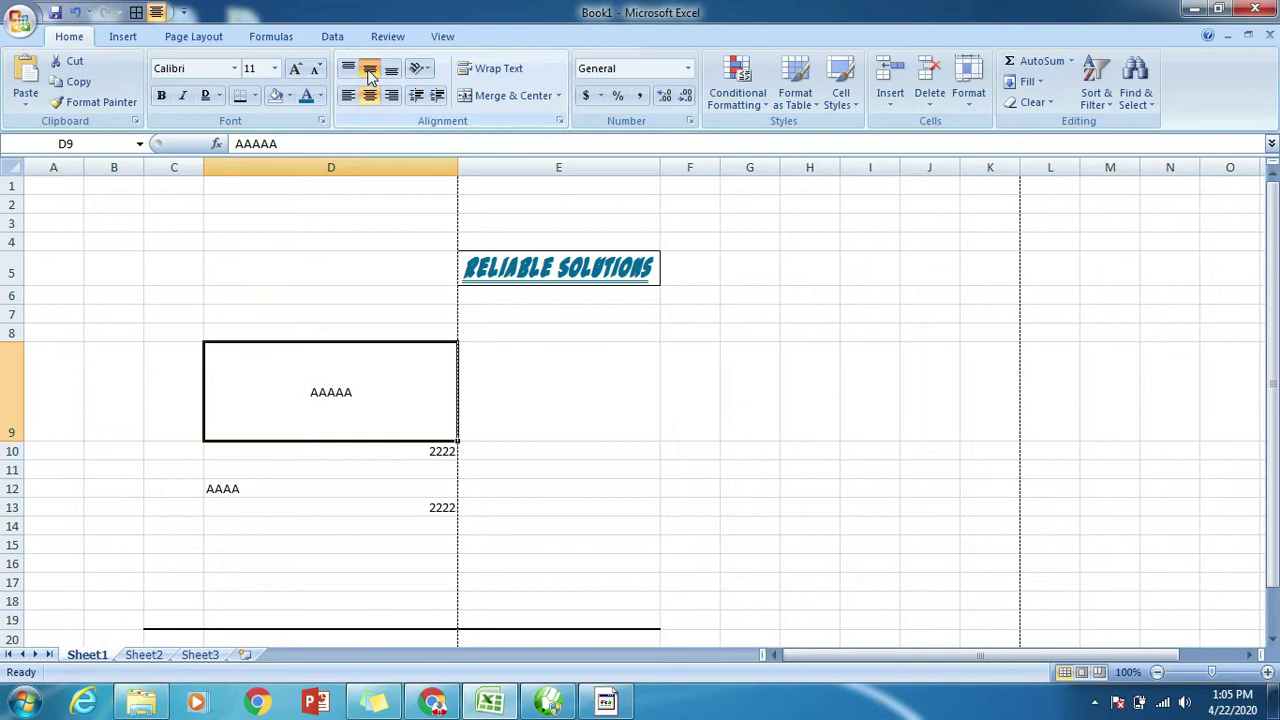
pyautogui.click(391, 72)
pyautogui.click(348, 68)
pyautogui.click(369, 72)
# - Try right, left and centre alignment on AAAAA in D9, then top and bottom alignment
pyautogui.click(391, 95)
pyautogui.click(348, 95)
pyautogui.click(369, 95)
pyautogui.click(391, 70)
pyautogui.click(348, 68)
pyautogui.click(391, 72)
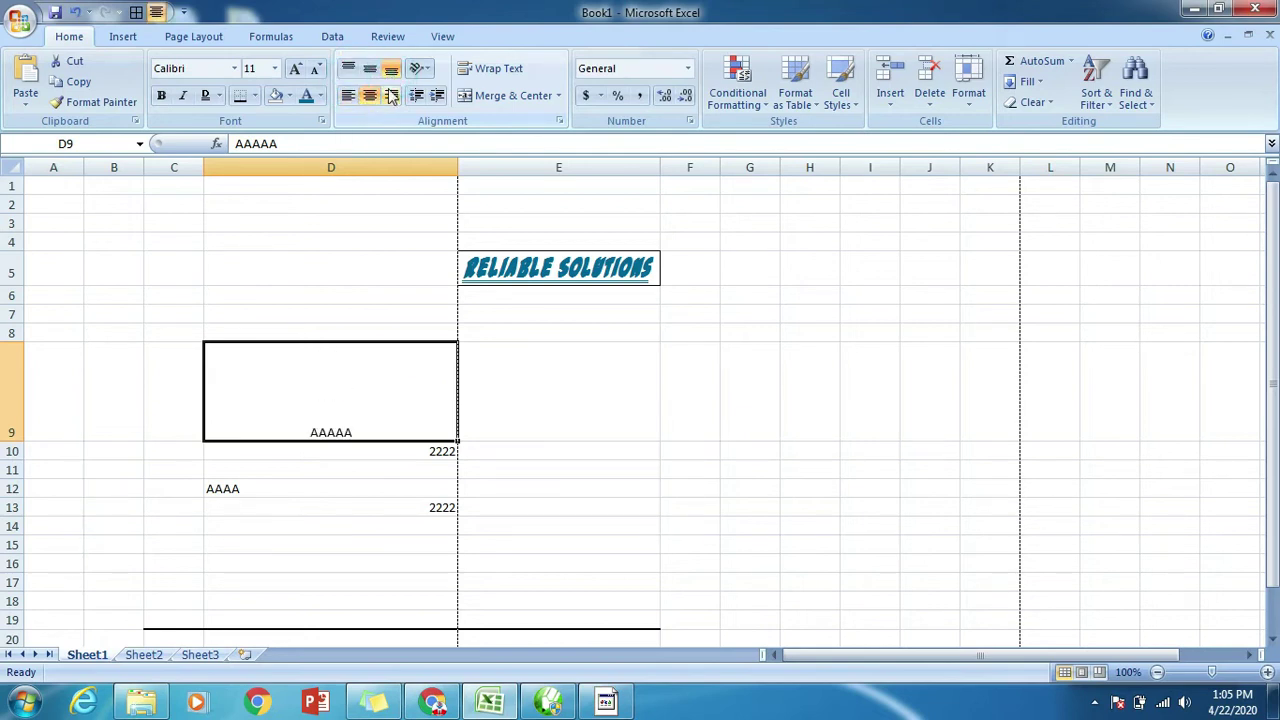
# - Try Angle Clockwise, Rotate Text Up and Rotate Text Down, then open and cancel Format Cell Alignment
pyautogui.click(420, 68)
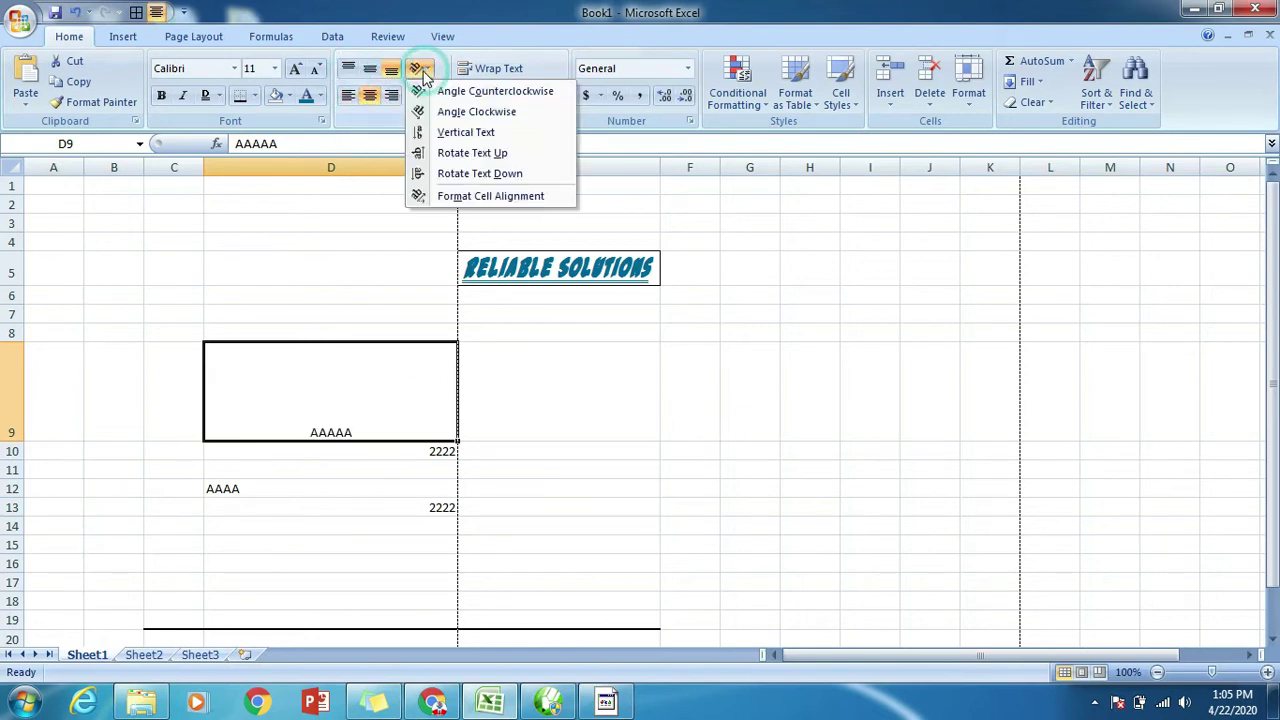
pyautogui.click(452, 114)
pyautogui.click(420, 68)
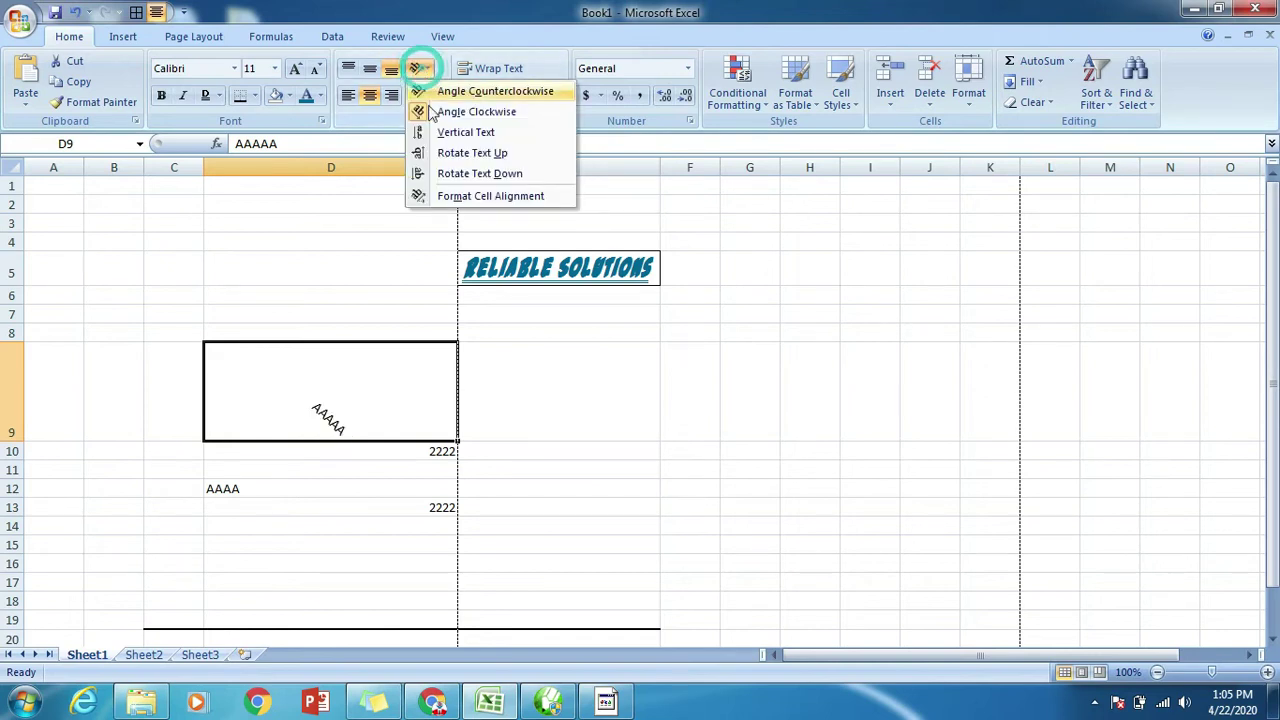
pyautogui.click(470, 152)
pyautogui.click(418, 68)
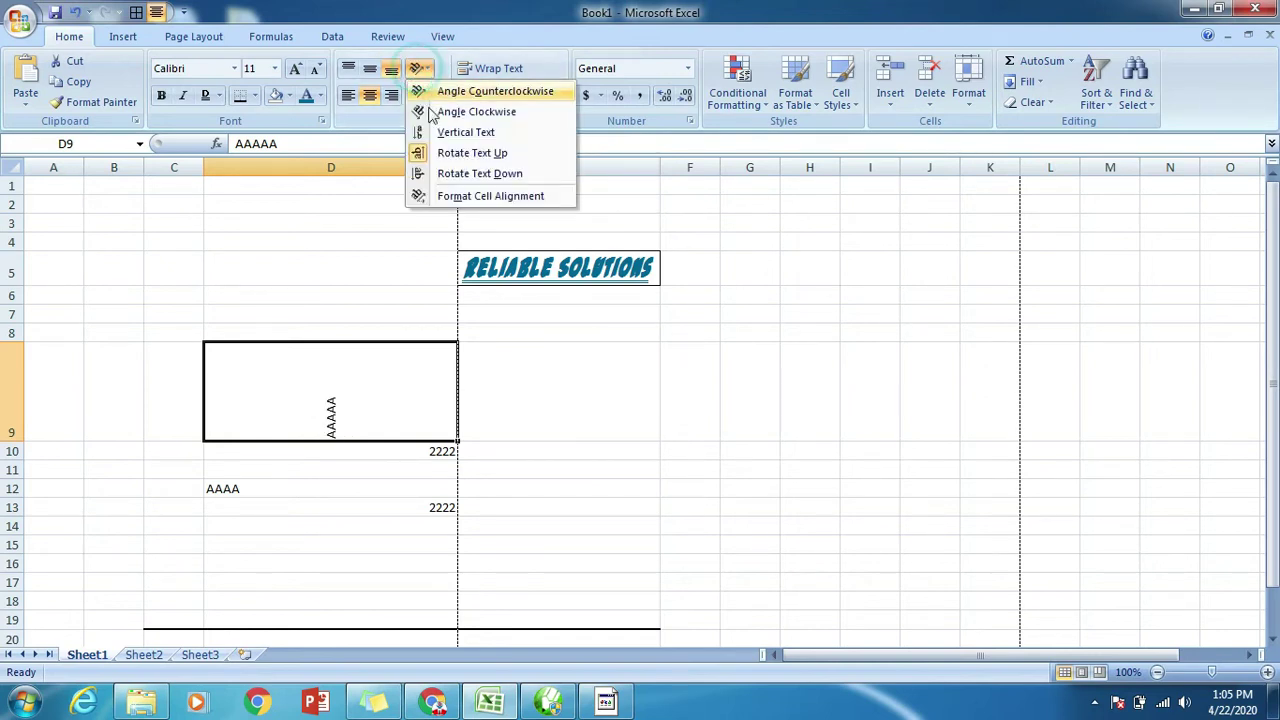
pyautogui.click(460, 172)
pyautogui.click(418, 68)
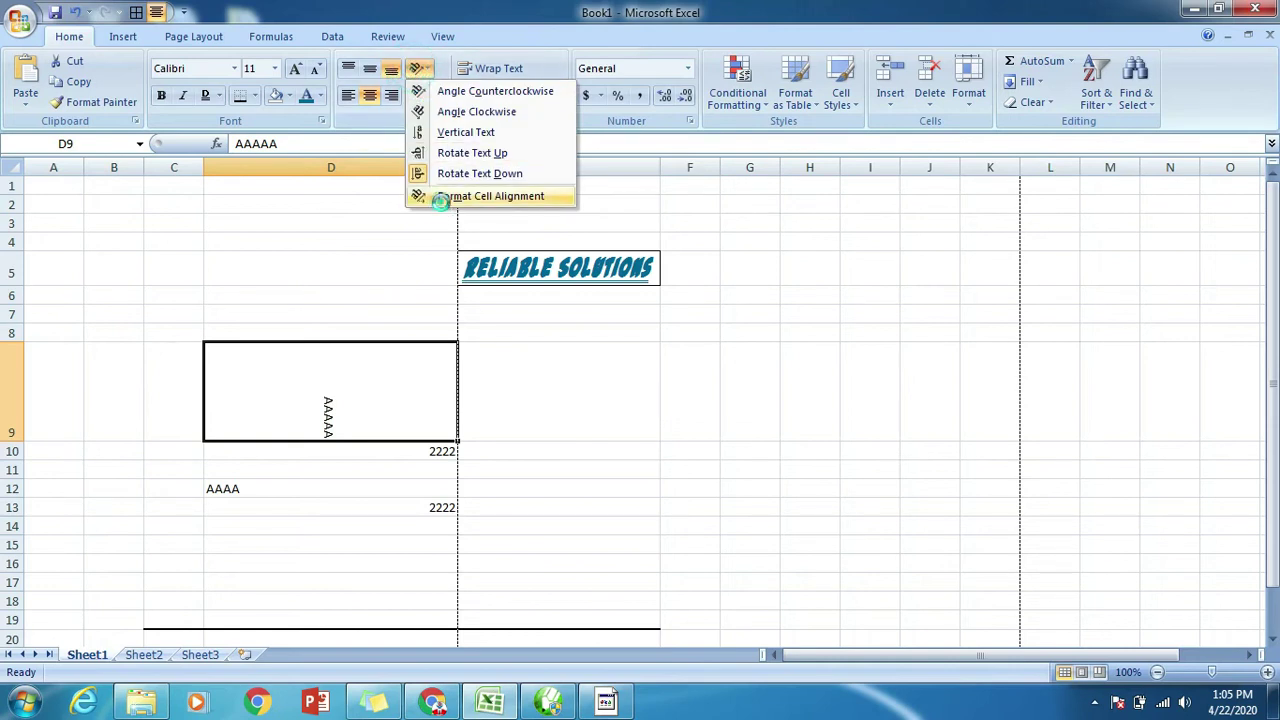
pyautogui.click(423, 194)
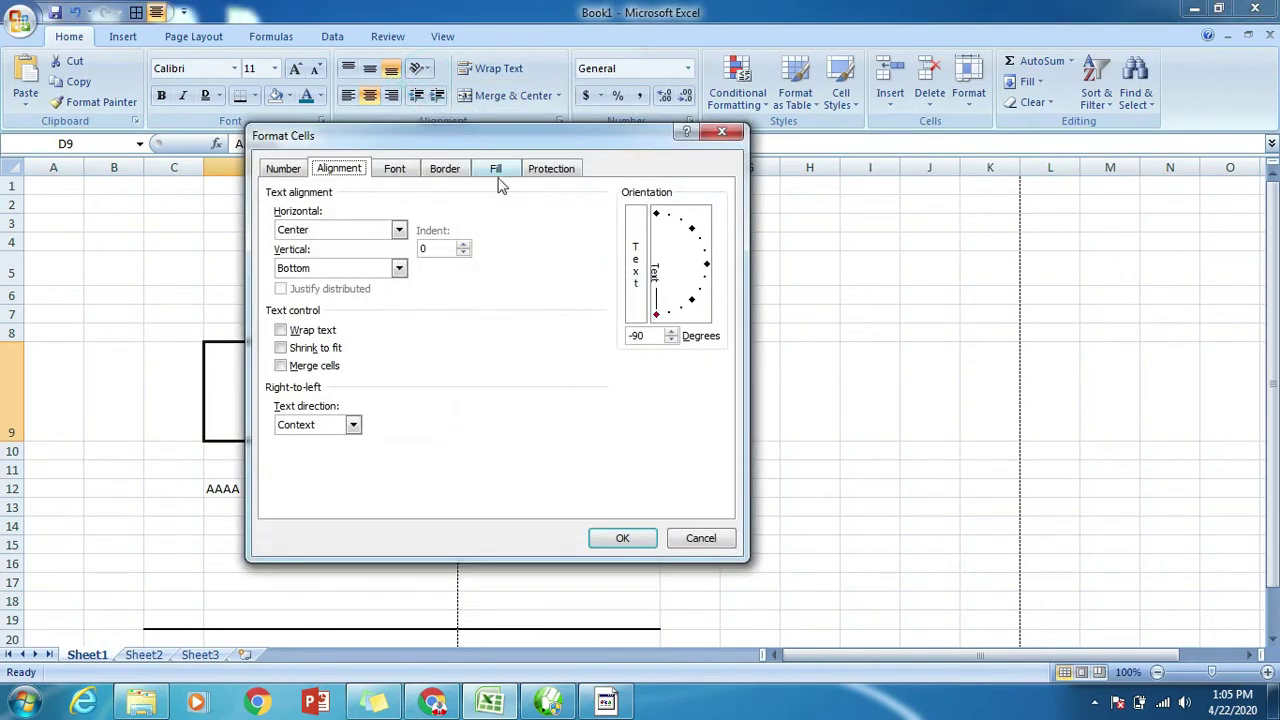
pyautogui.click(690, 536)
# - Angle AAAAA counterclockwise in D9 and deselect the cell to view it
pyautogui.click(418, 68)
pyautogui.click(471, 89)
pyautogui.click(532, 338)
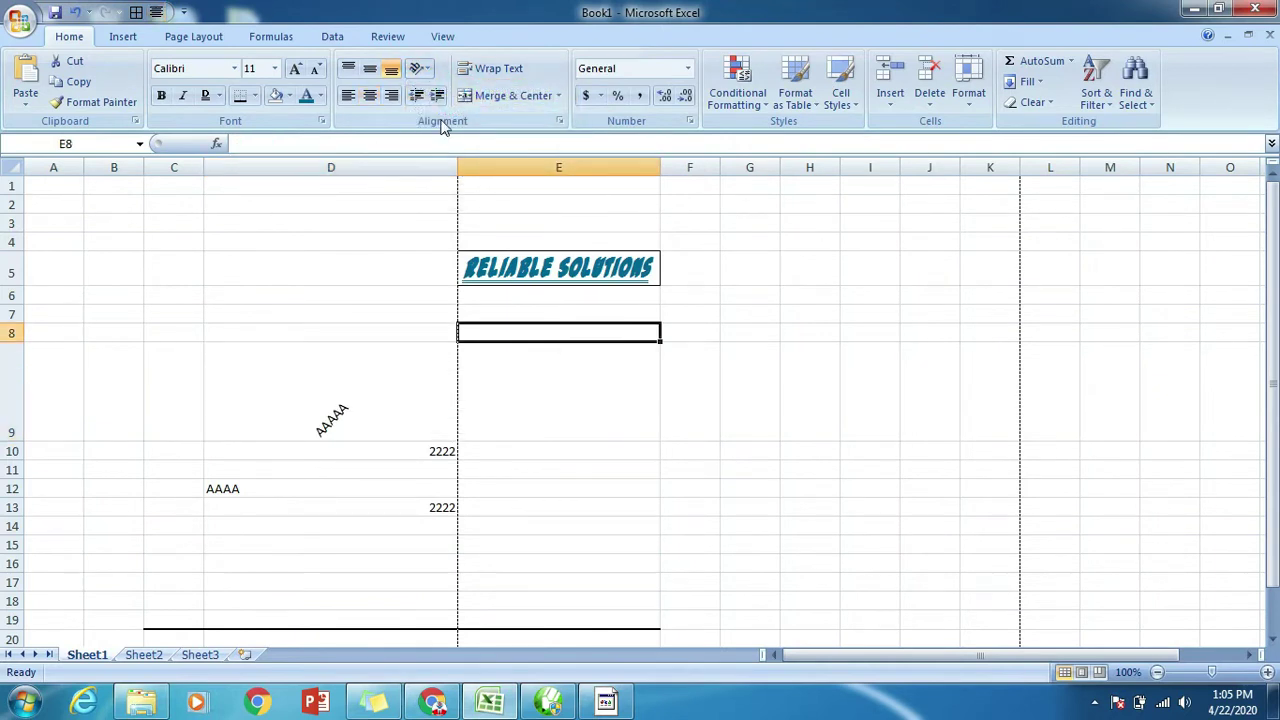
pyautogui.click(585, 504)
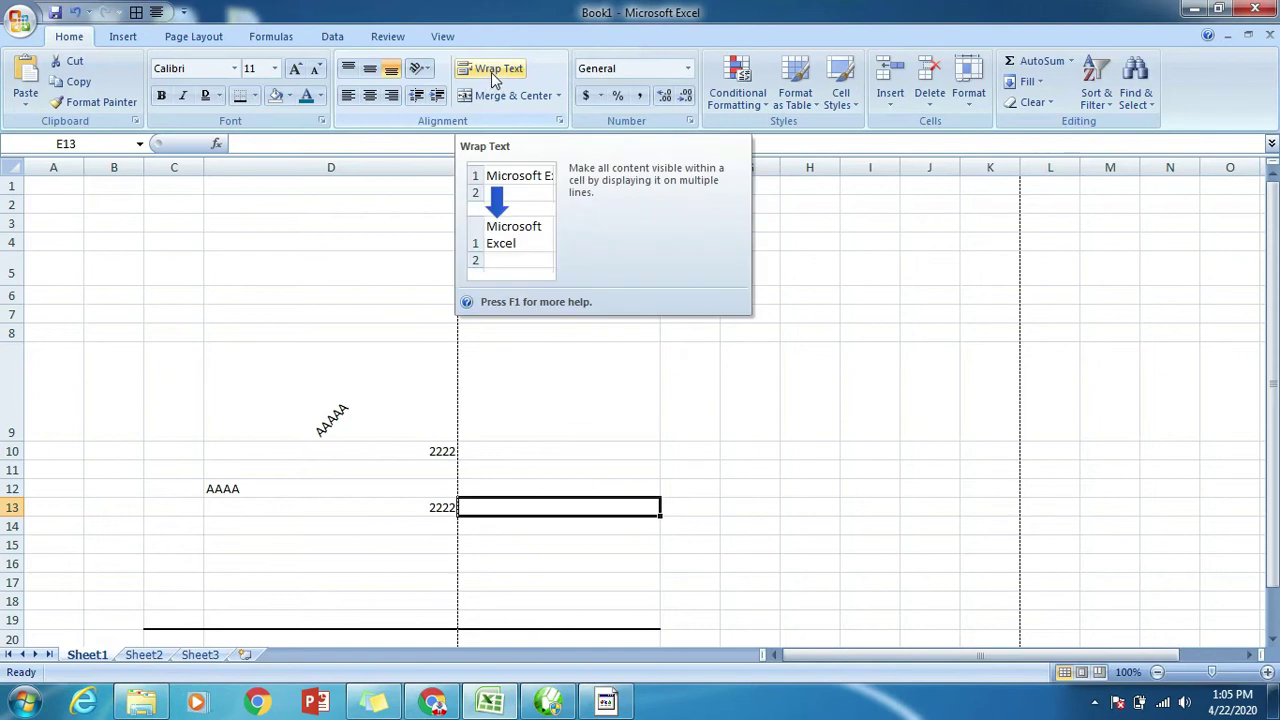
pyautogui.click(106, 229)
pyautogui.write('Reliable')
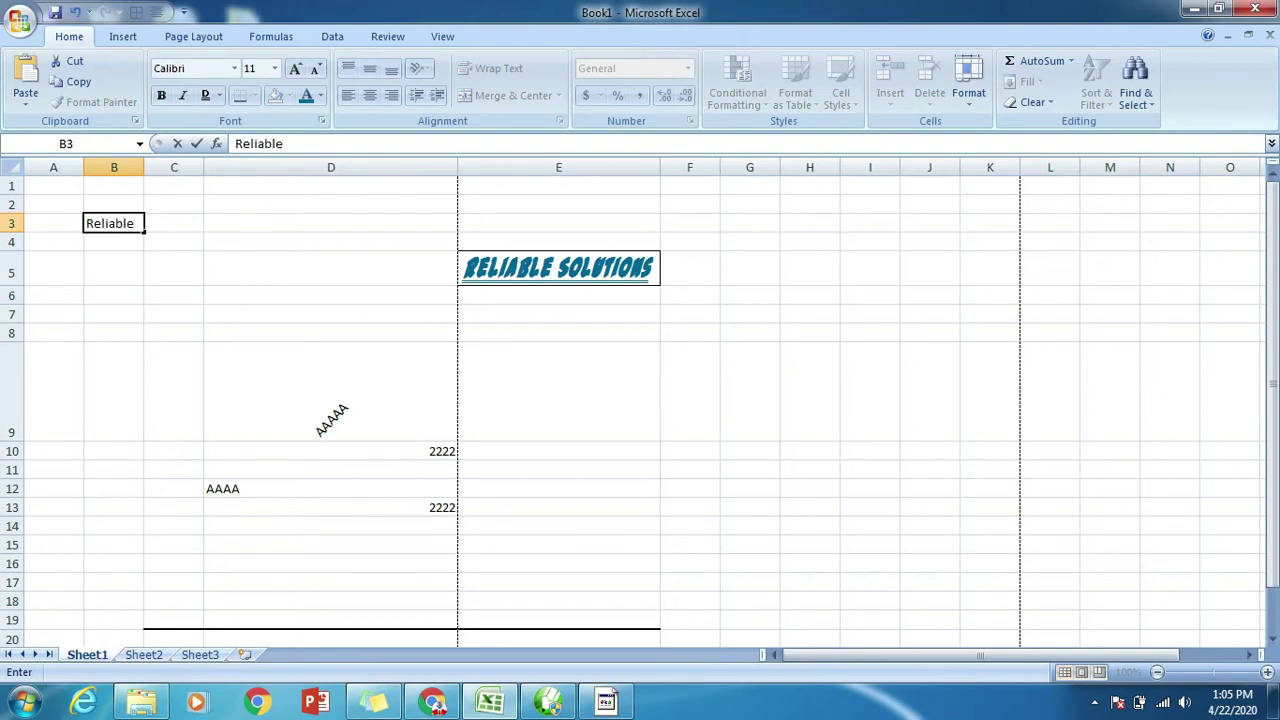
pyautogui.press('Return')
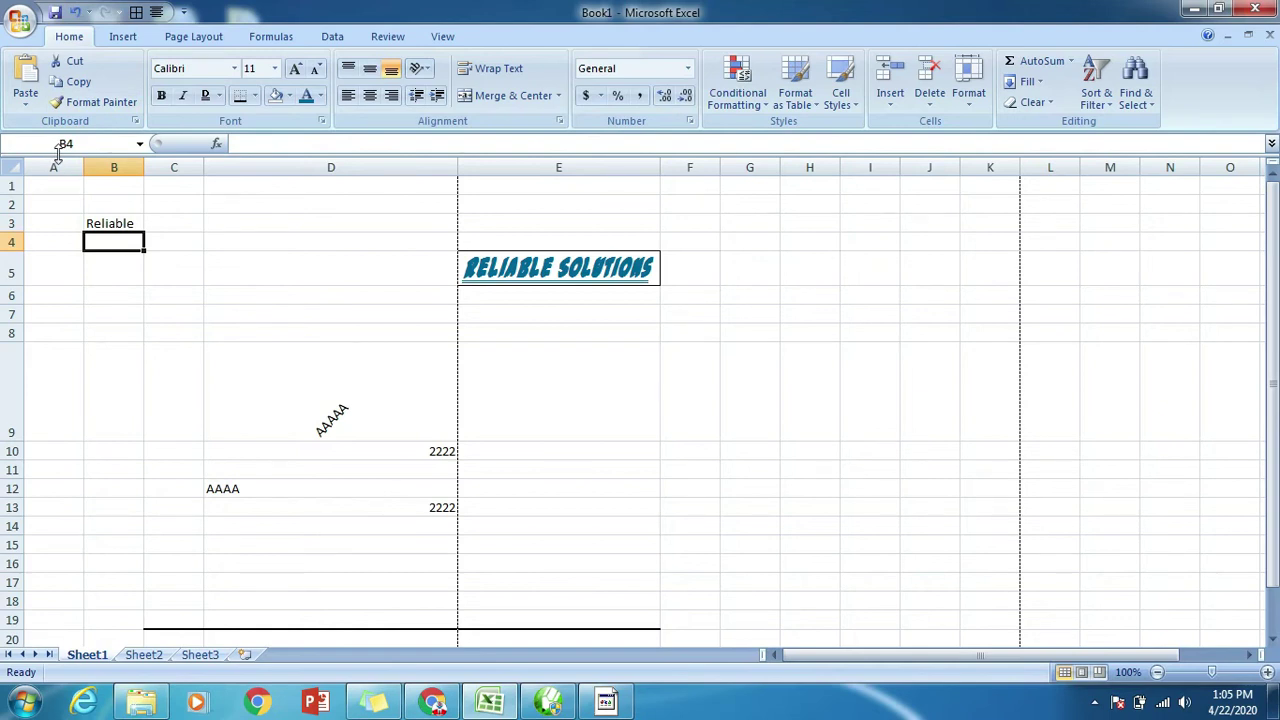
pyautogui.press('Up')
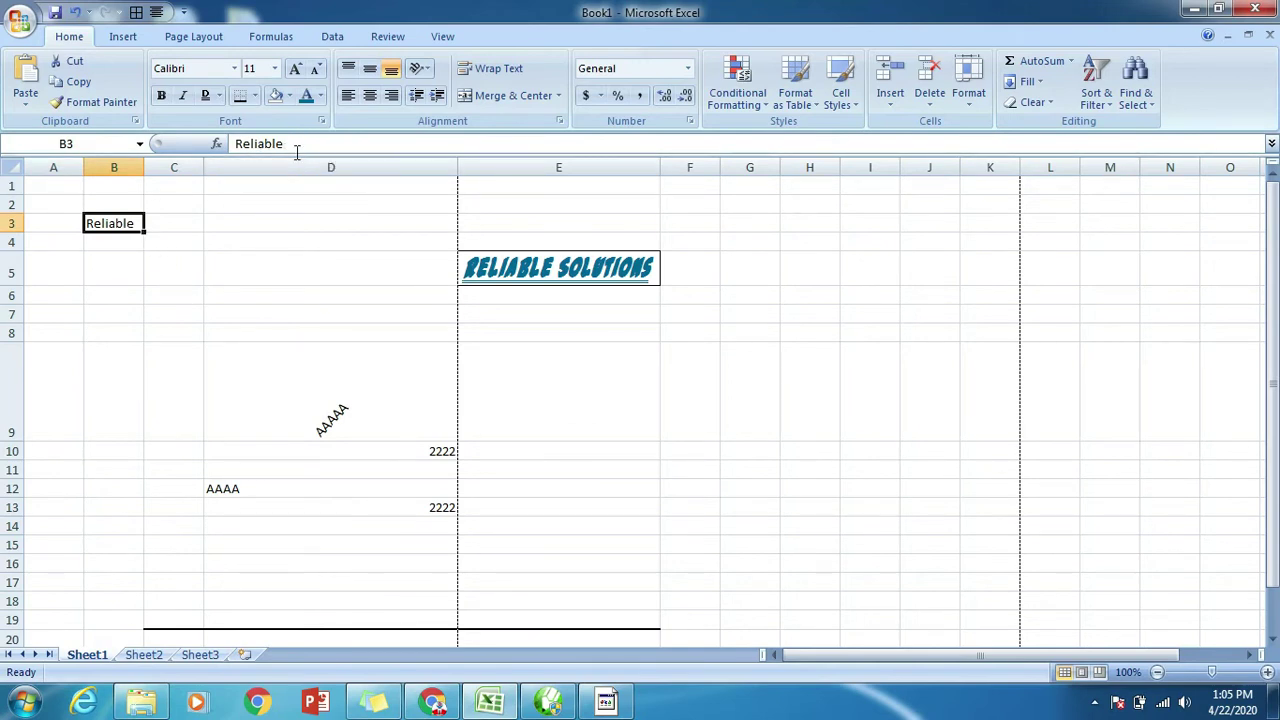
pyautogui.click(215, 330)
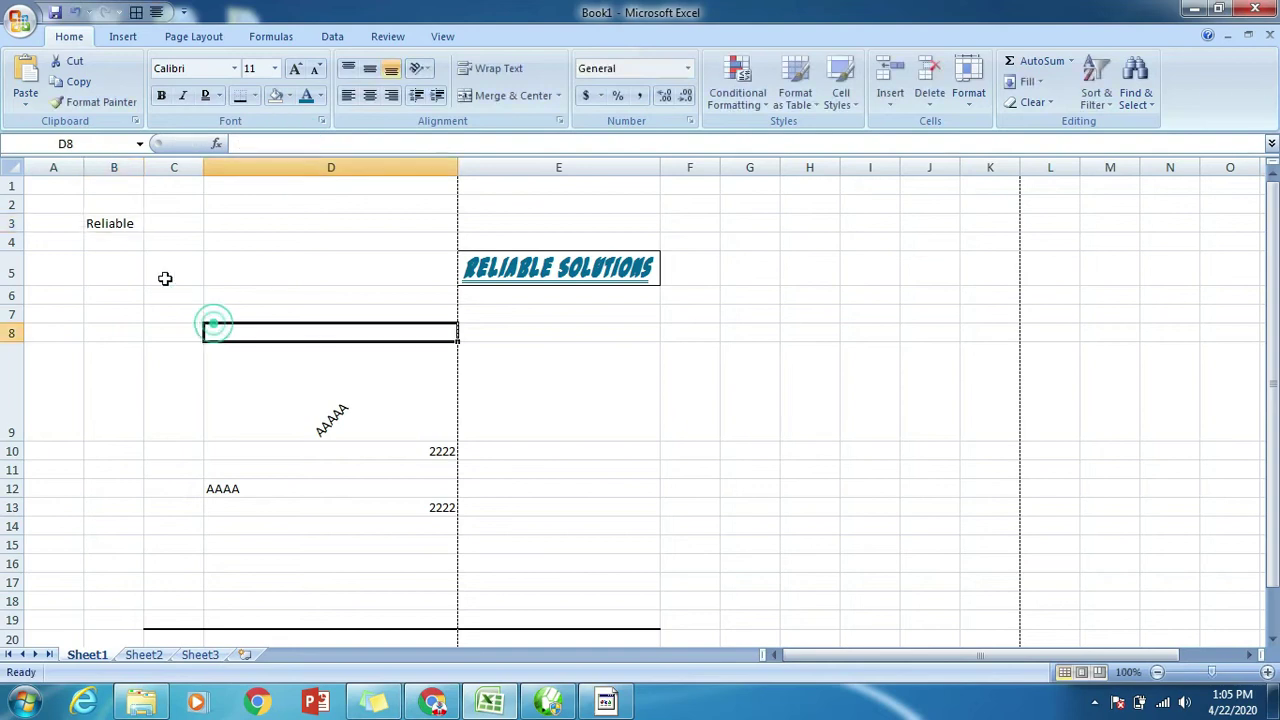
pyautogui.click(113, 221)
pyautogui.press('F2')
pyautogui.write('Solutions')
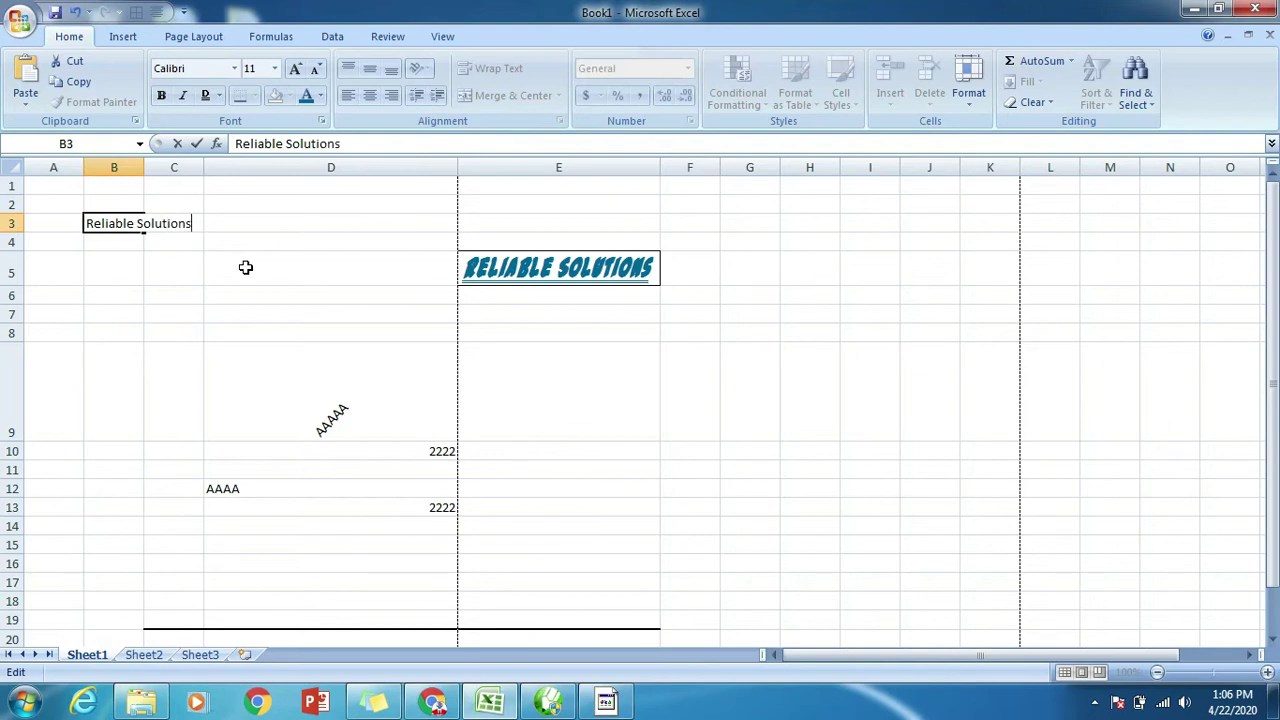
pyautogui.press('Return')
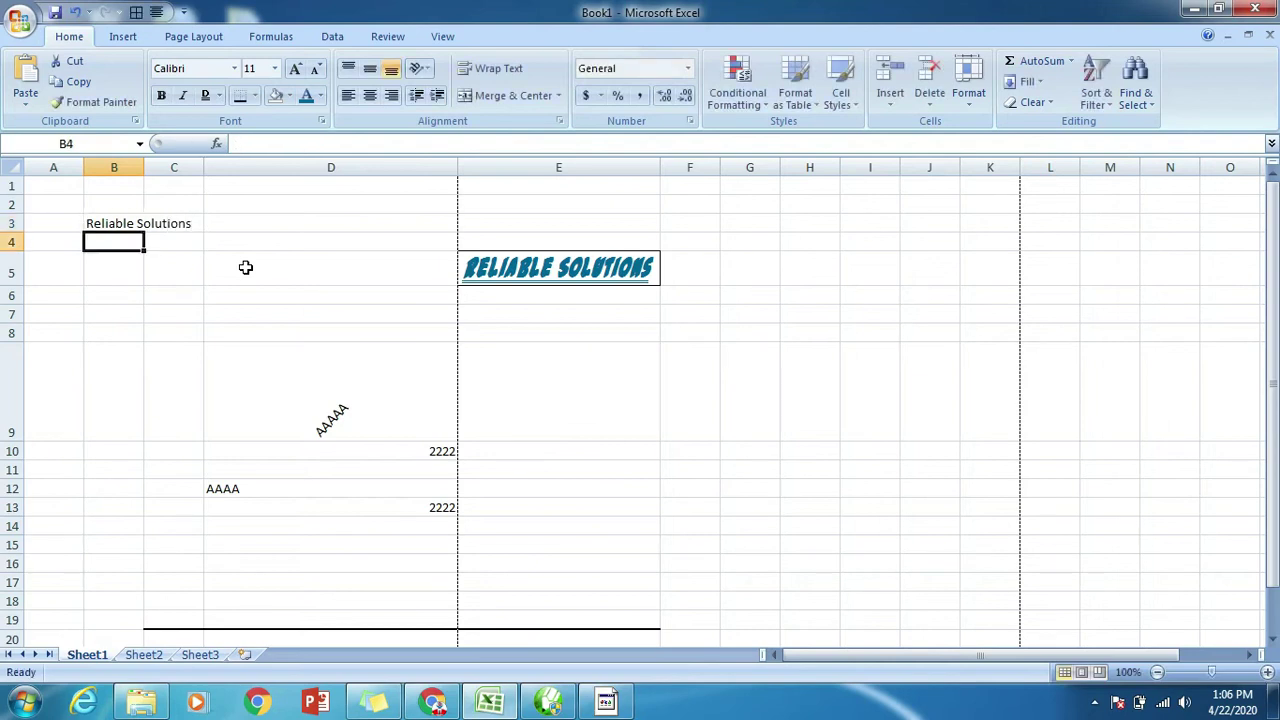
pyautogui.click(107, 224)
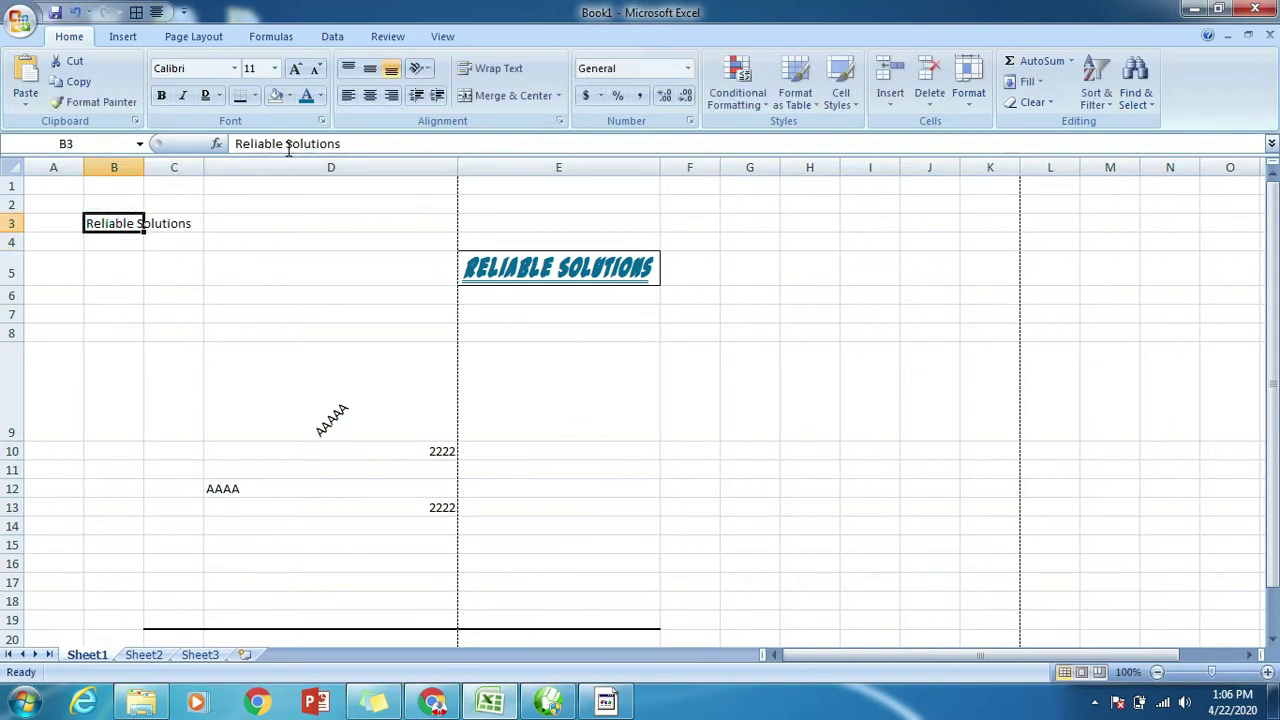
pyautogui.click(287, 143)
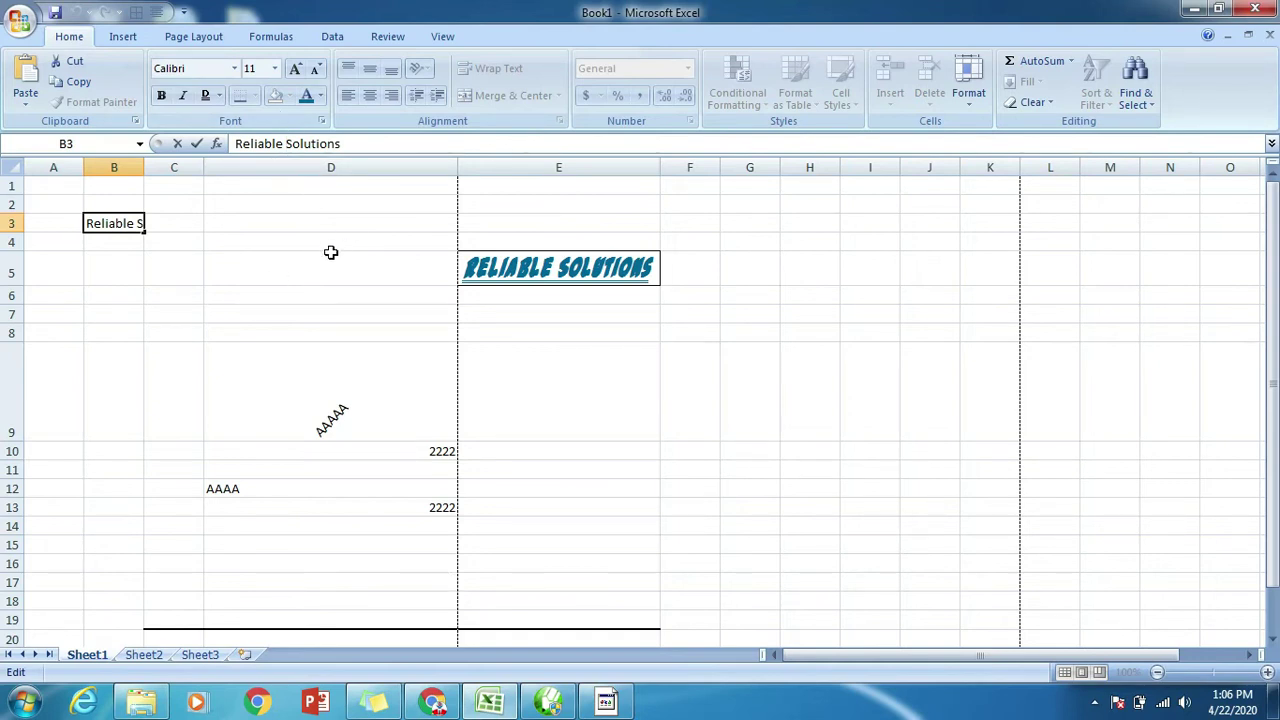
pyautogui.press('Return')
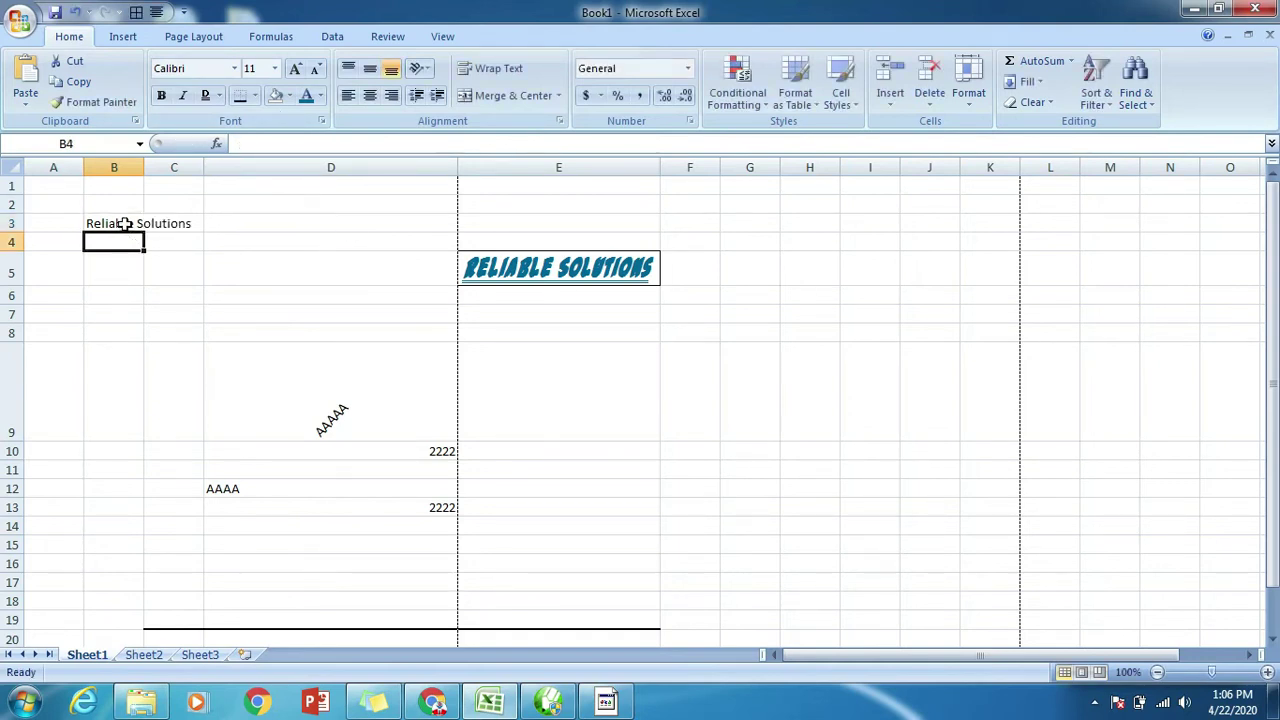
pyautogui.click(123, 224)
pyautogui.click(503, 70)
pyautogui.click(305, 330)
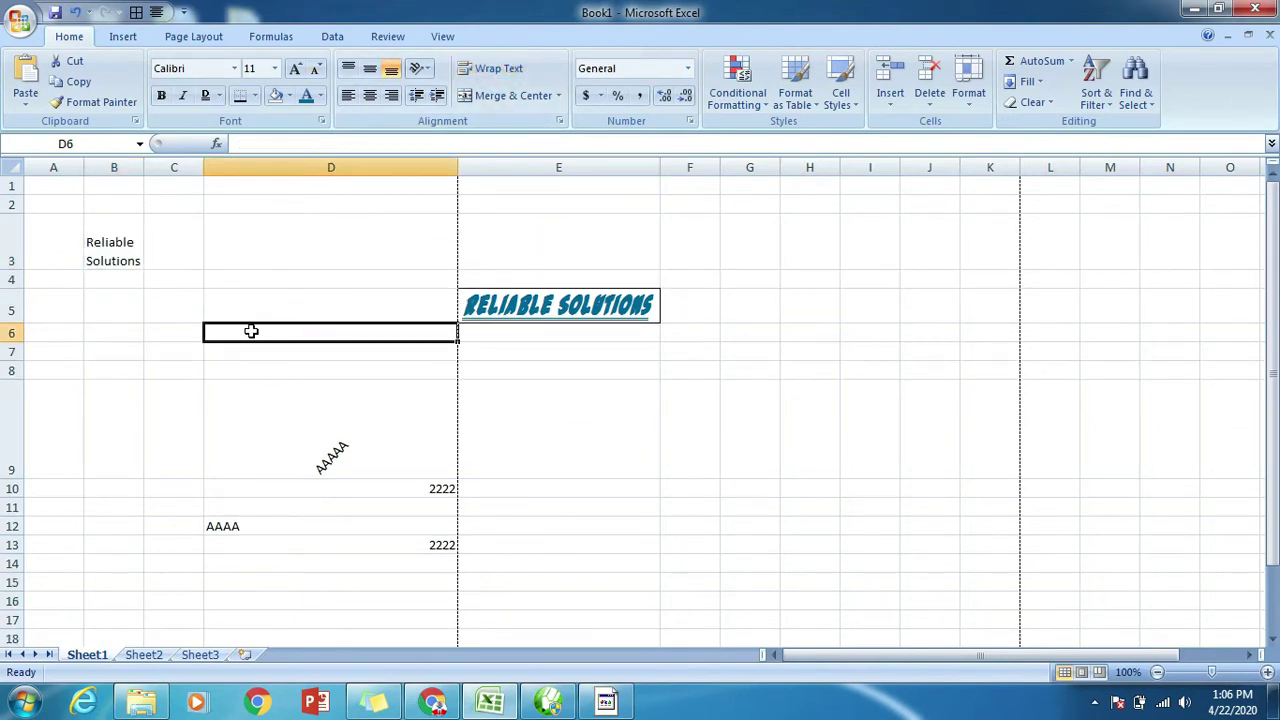
pyautogui.click(114, 250)
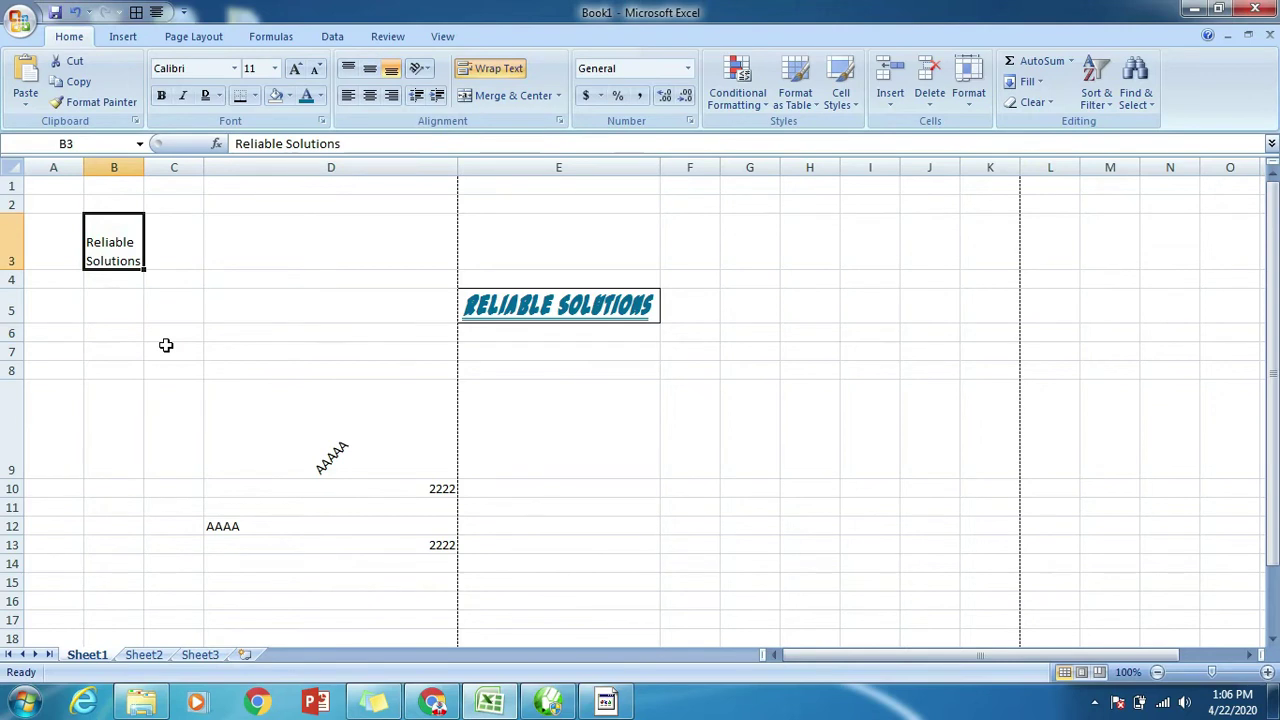
pyautogui.hotkey('ctrl', 'z')
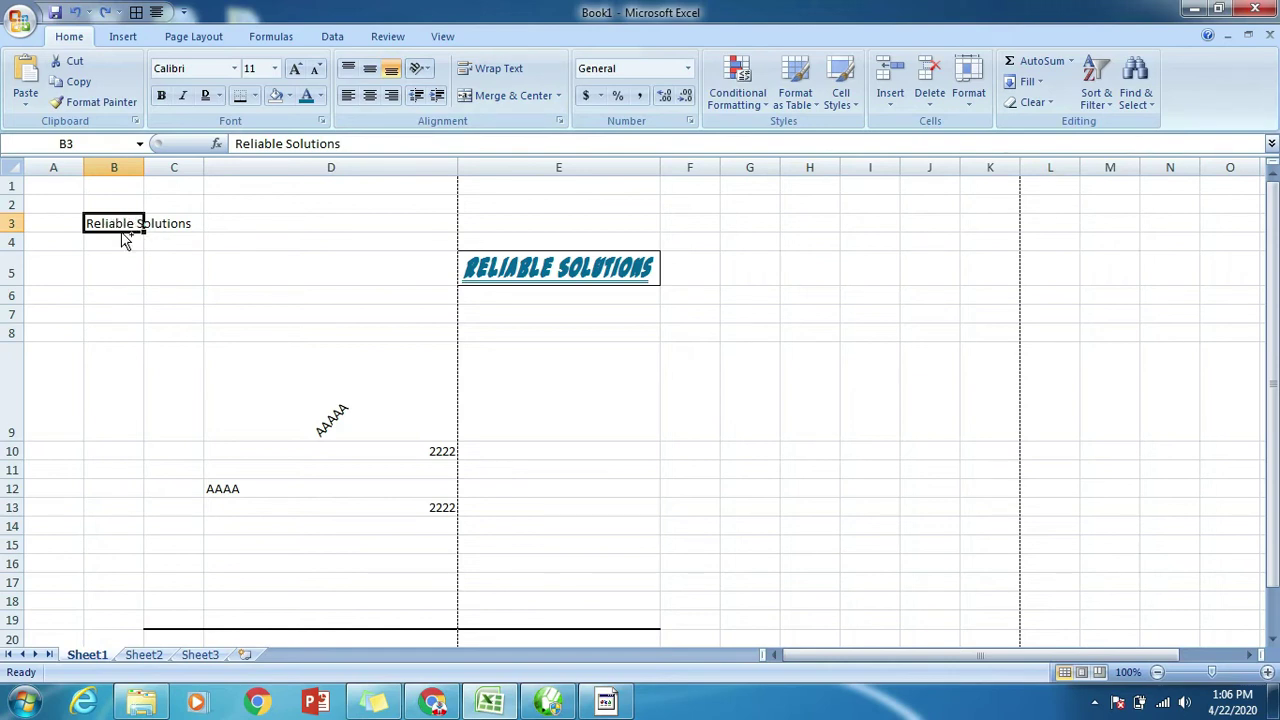
# - Reapply Wrap Text to Reliable Solutions in B3
pyautogui.click(169, 311)
pyautogui.click(134, 222)
pyautogui.hotkey('alt', 'h')
pyautogui.press('w')
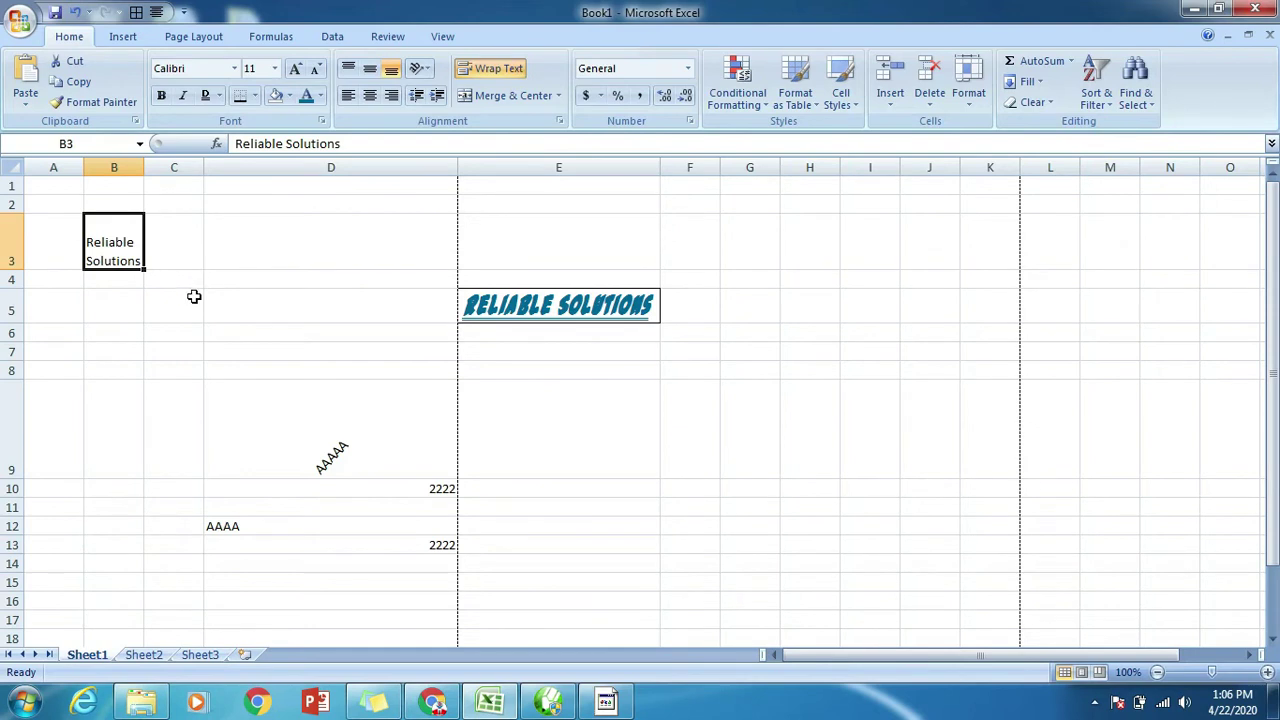
# - Enter the note 'Alt + Enter' in C2 beside the wrapped B3 text
pyautogui.click(174, 204)
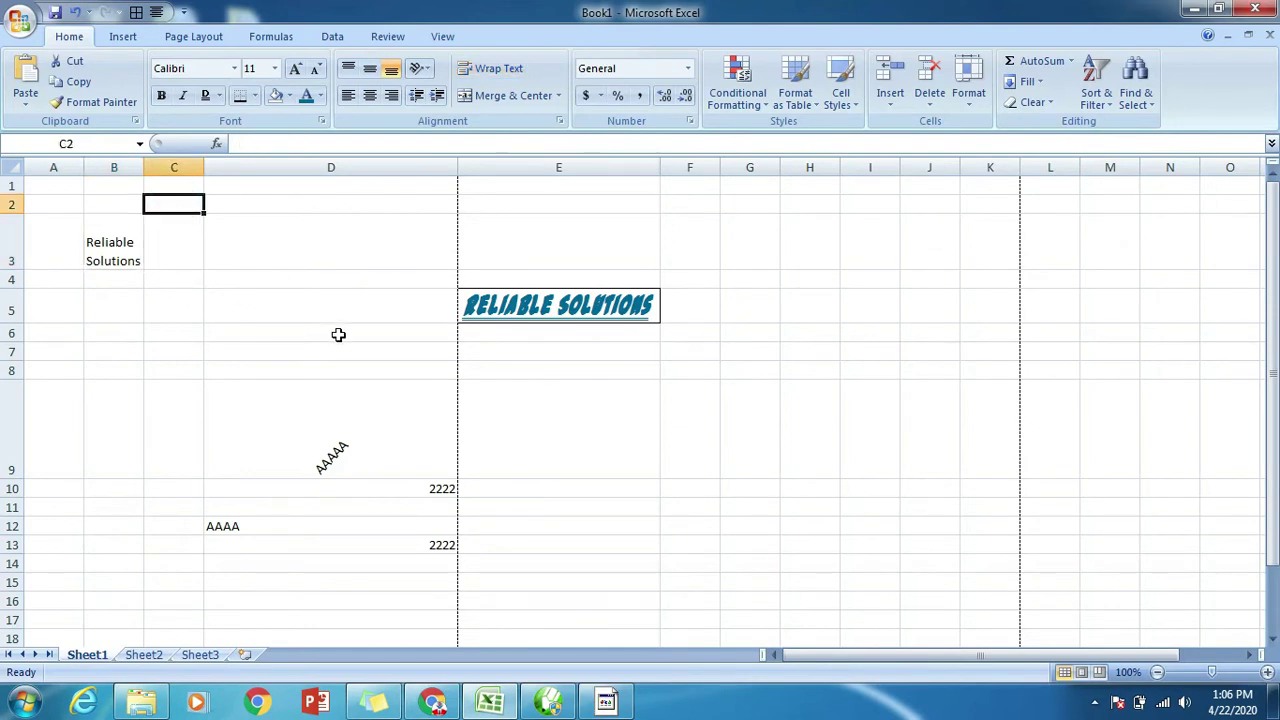
pyautogui.write('Alt + Enter')
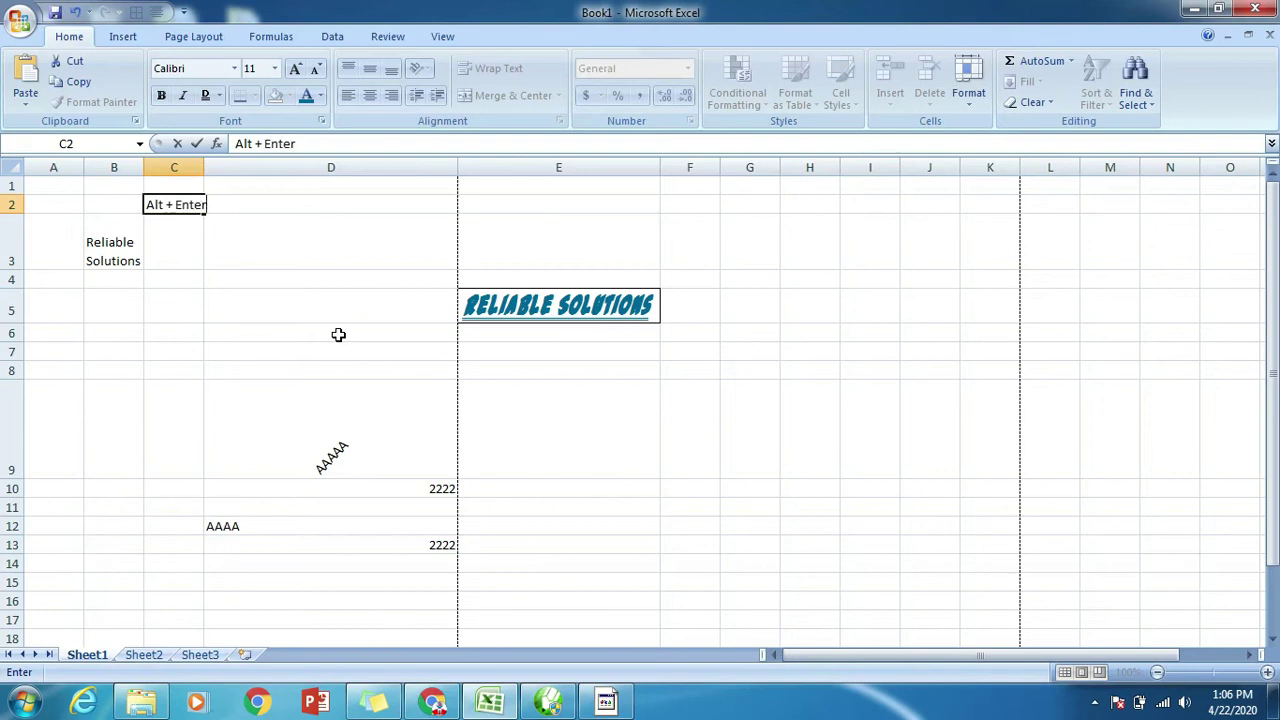
pyautogui.press('Return')
pyautogui.click(330, 348)
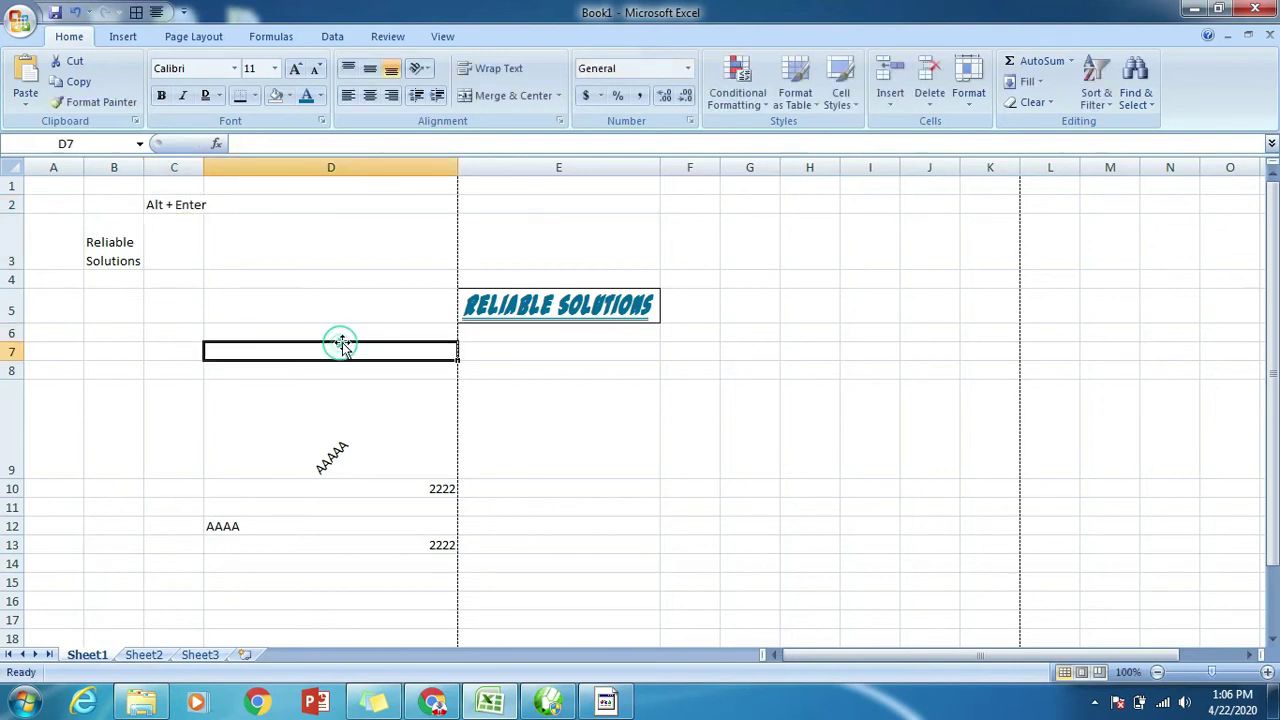
pyautogui.click(100, 243)
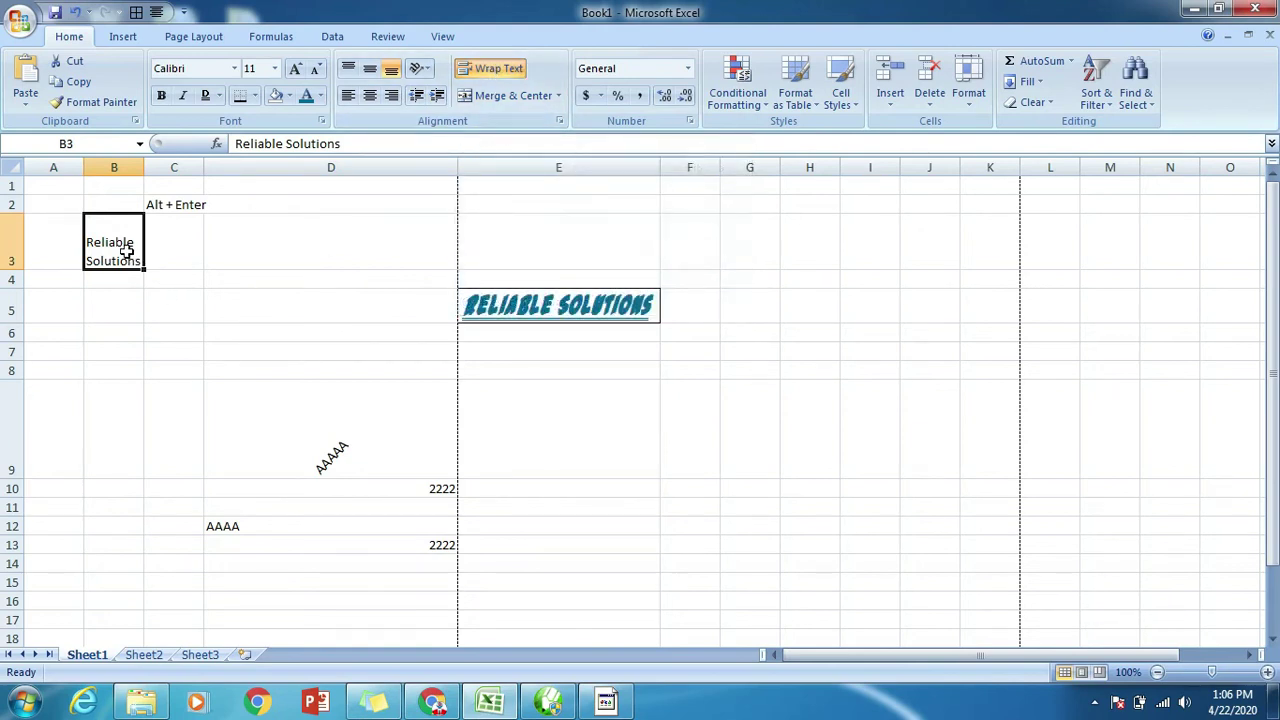
pyautogui.click(163, 312)
pyautogui.click(113, 334)
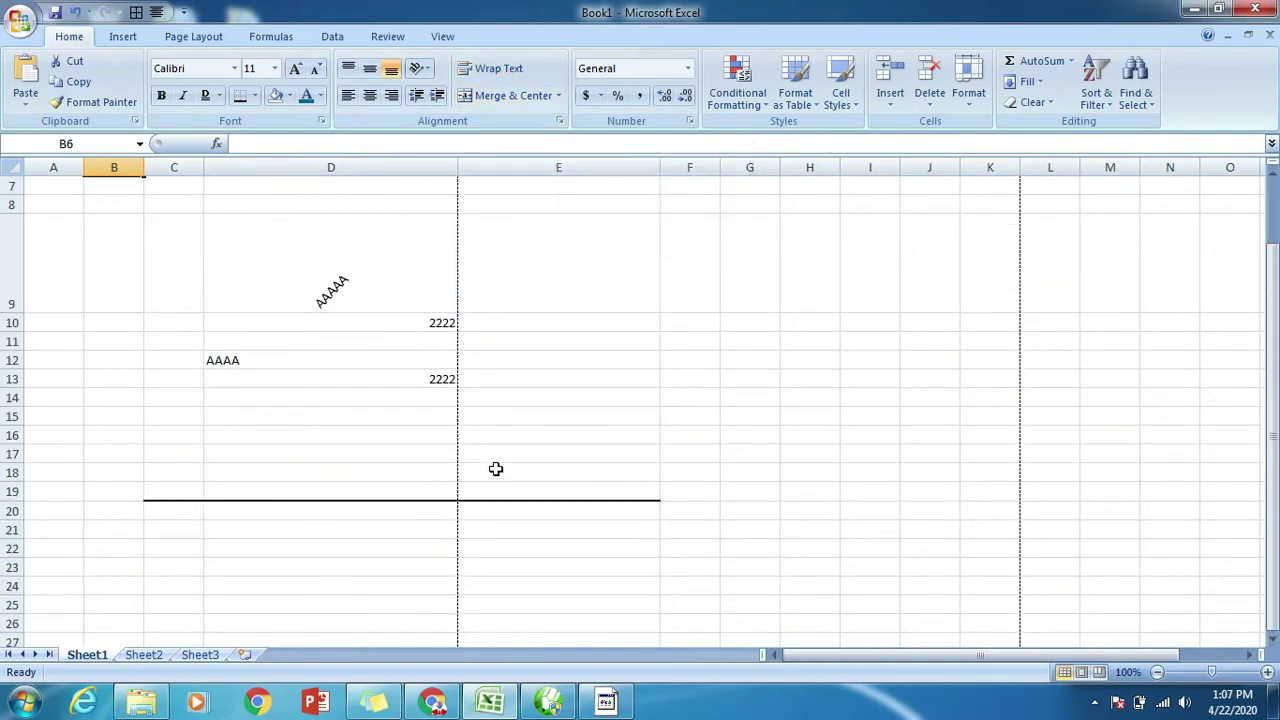
# - Enter 1 in C26 and fill it across C26:F37
pyautogui.scroll(-2, 494, 466)
pyautogui.scroll(-4, 360, 431)
pyautogui.click(147, 324)
pyautogui.write('1')
pyautogui.click(171, 408)
pyautogui.click(177, 316)
pyautogui.moveTo(204, 325)
pyautogui.mouseDown()
pyautogui.moveTo(698, 373)
pyautogui.moveTo(719, 342)
pyautogui.moveTo(726, 526)
pyautogui.mouseUp()
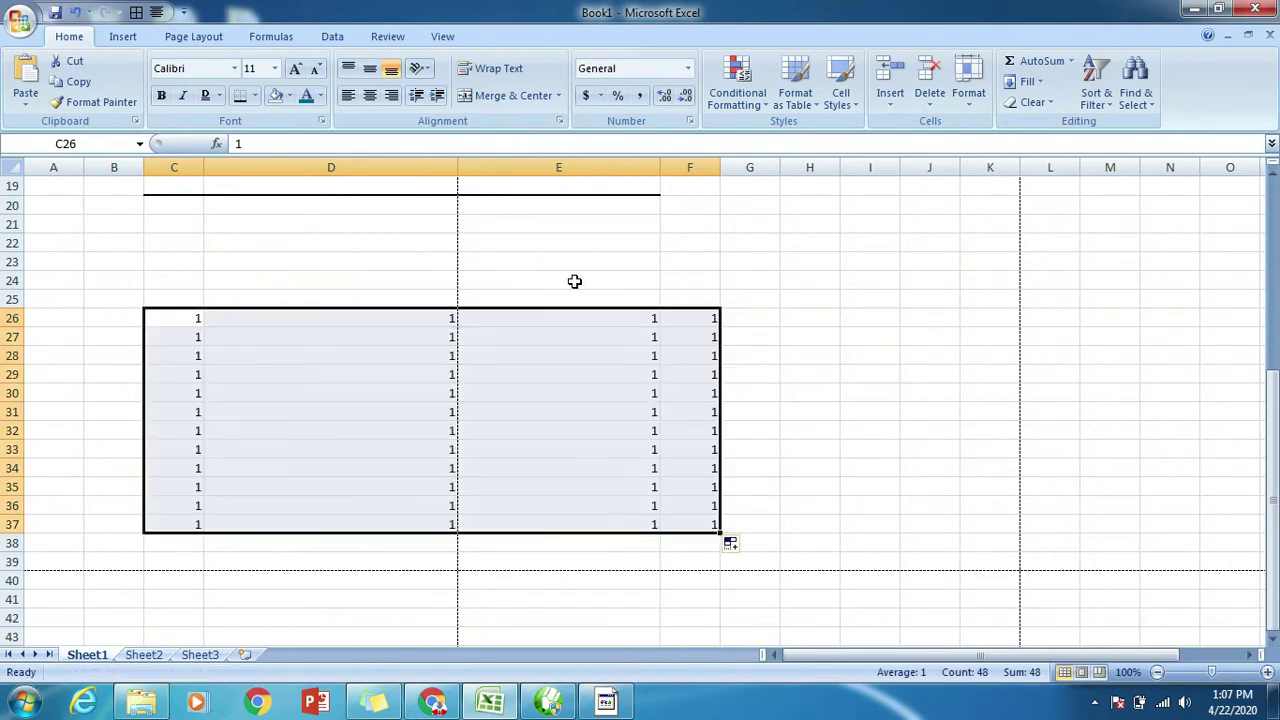
# - Narrow columns D and E, then select the C26:F37 block
pyautogui.moveTo(457, 167); pyautogui.dragTo(253, 167)
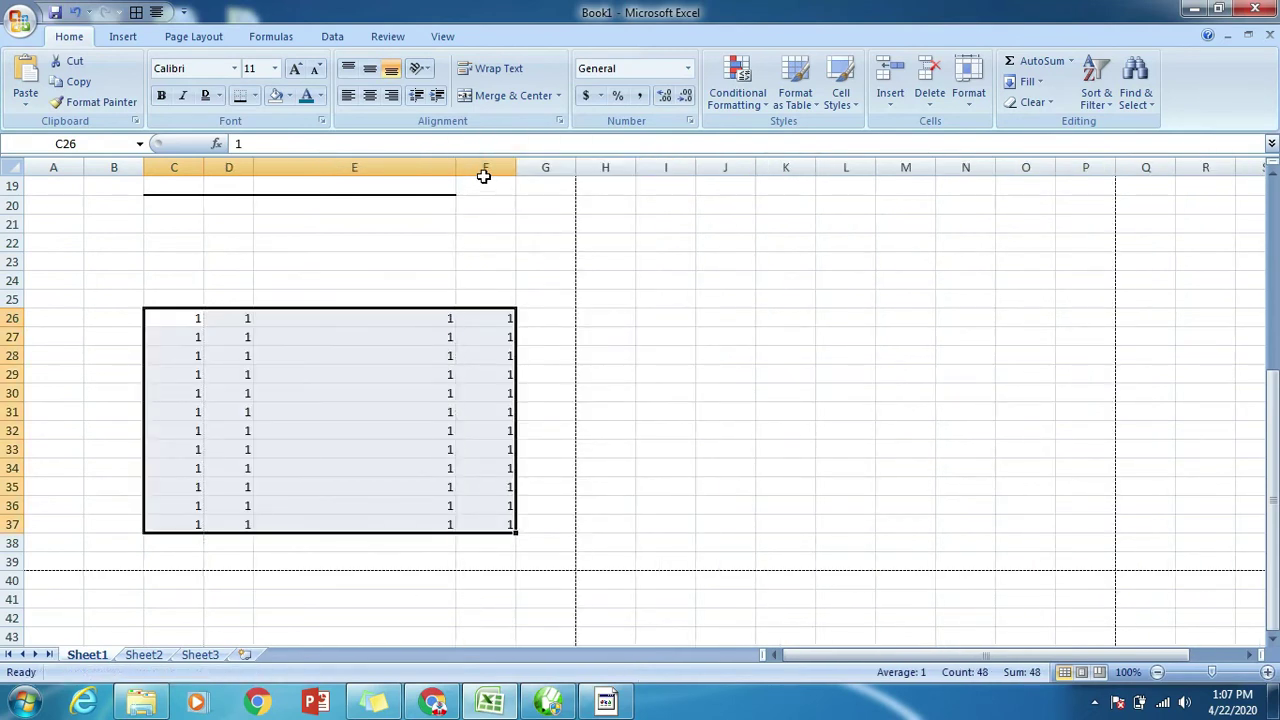
pyautogui.moveTo(456, 167); pyautogui.dragTo(334, 171)
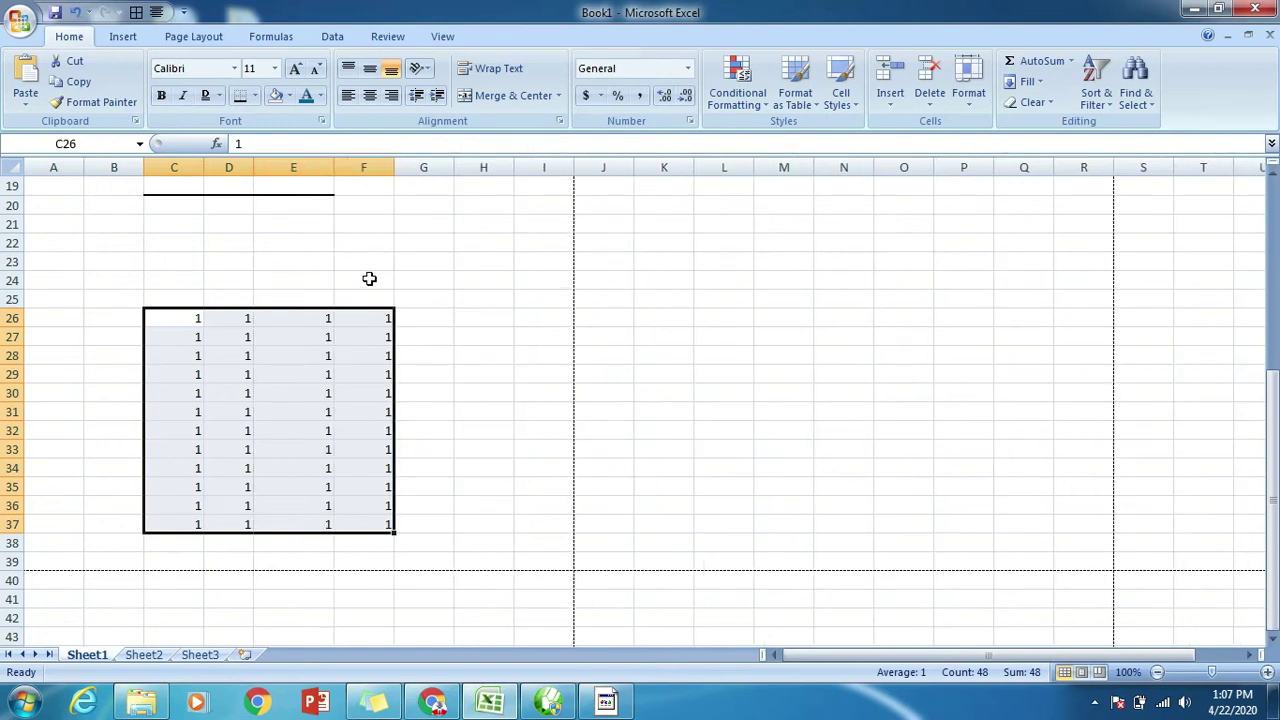
pyautogui.click(210, 311)
pyautogui.moveTo(171, 321); pyautogui.dragTo(385, 524)
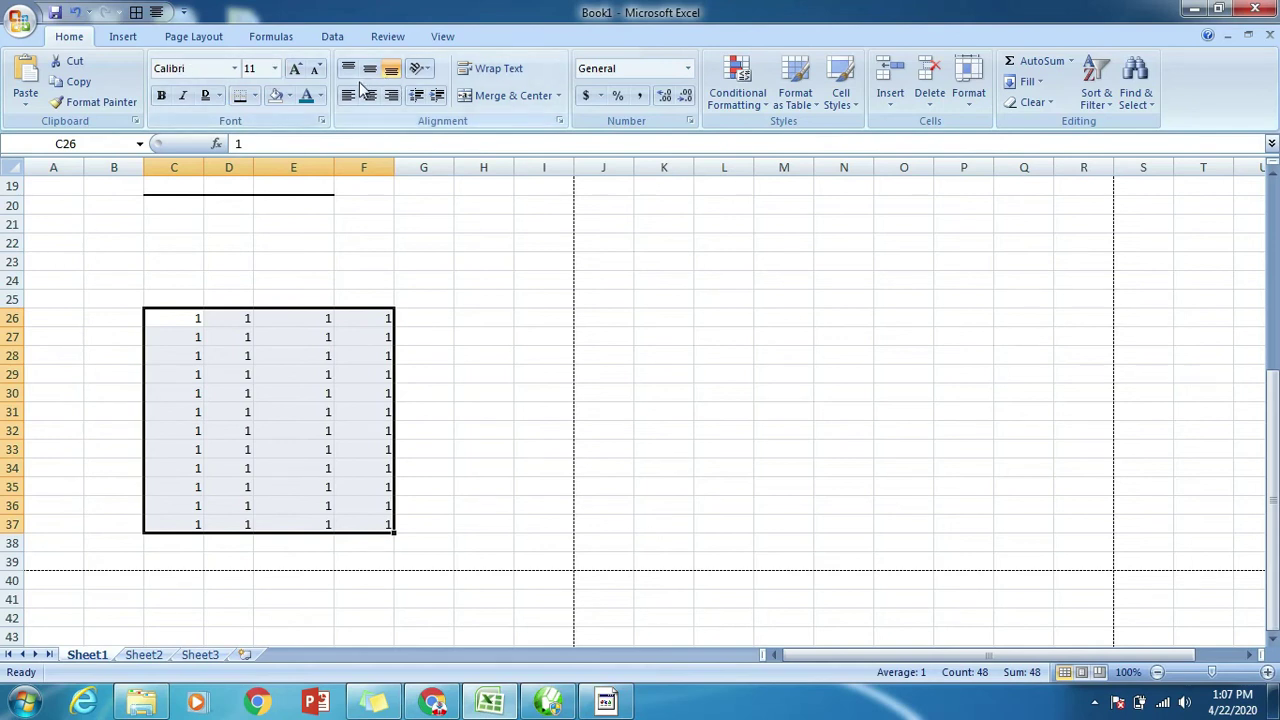
# - Apply All Borders to every cell of the C26:F37 block
pyautogui.click(254, 95)
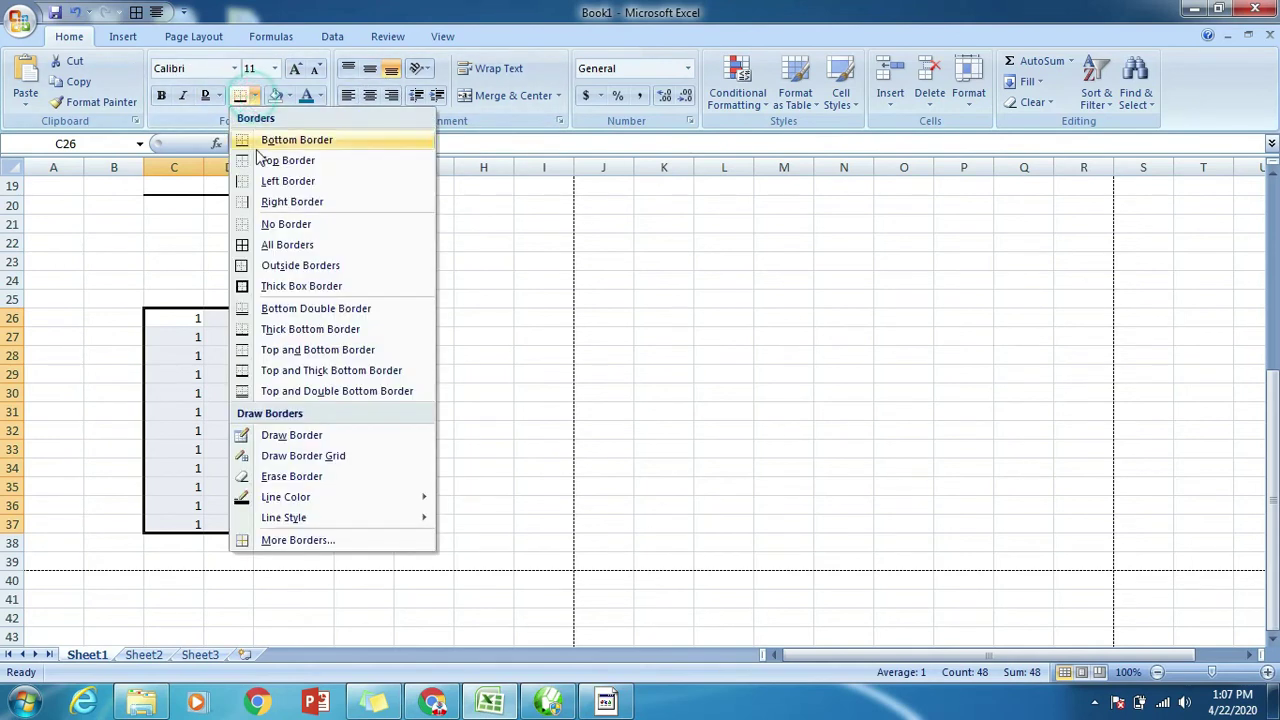
pyautogui.click(135, 14)
pyautogui.click(514, 434)
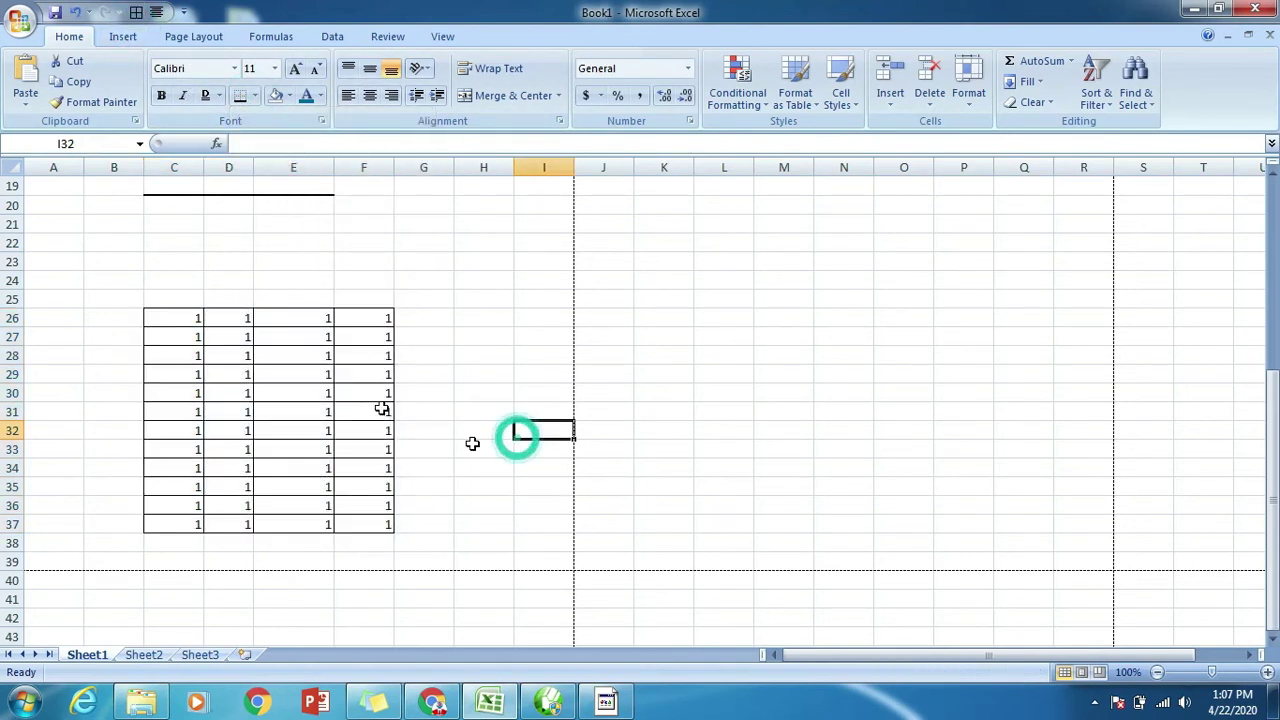
pyautogui.click(178, 302)
pyautogui.moveTo(178, 302); pyautogui.dragTo(382, 302)
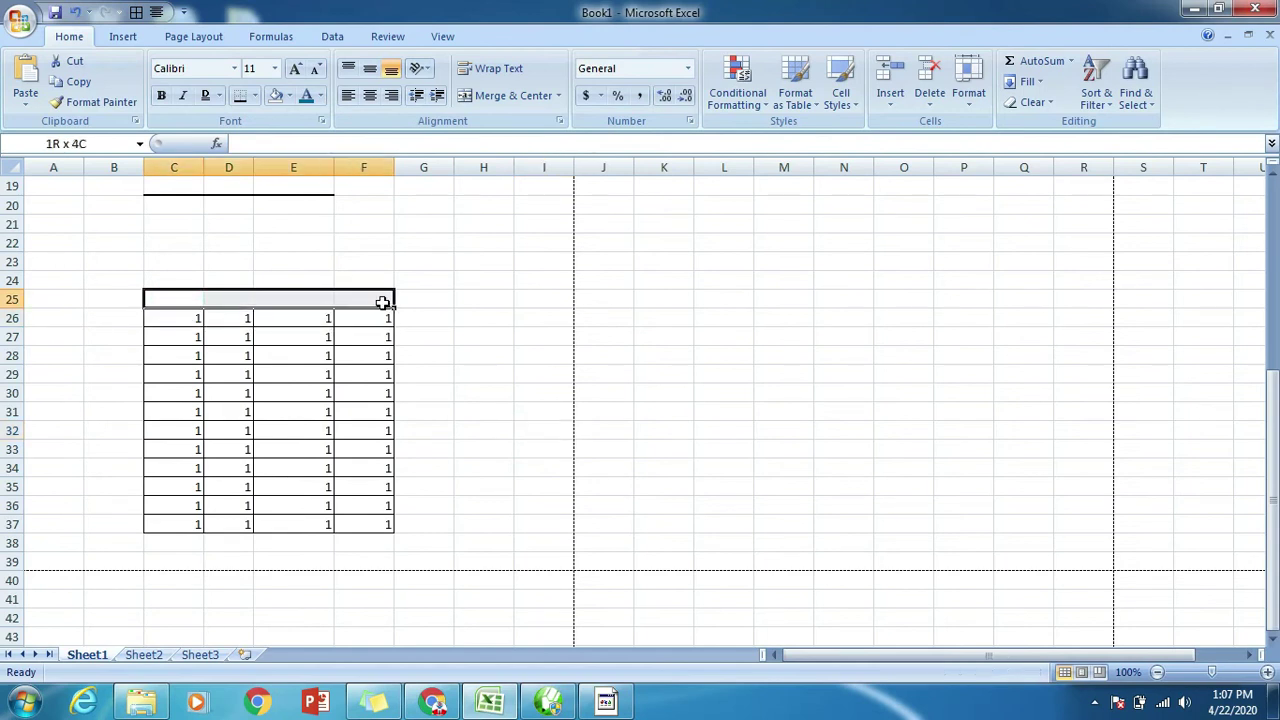
pyautogui.click(472, 358)
# - Add the heading 'Number' in D25, centre it vertically and horizontally, and select C25:F25
pyautogui.click(247, 302)
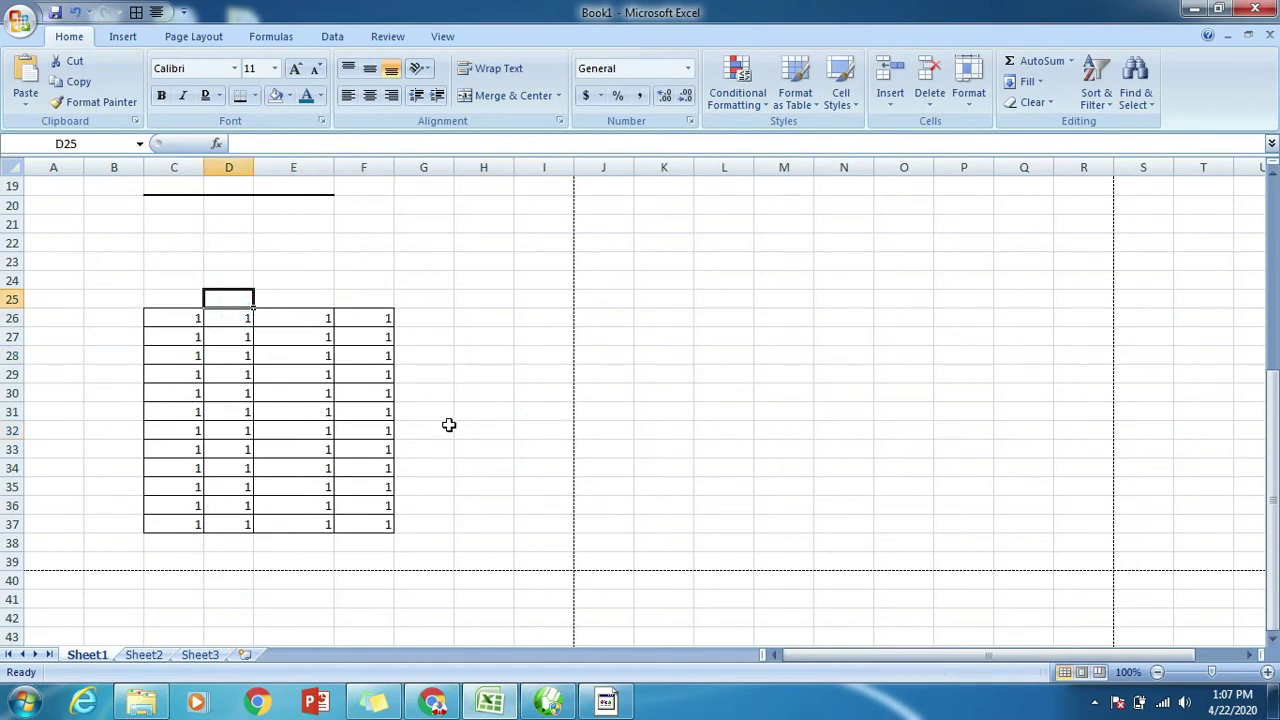
pyautogui.write('Number')
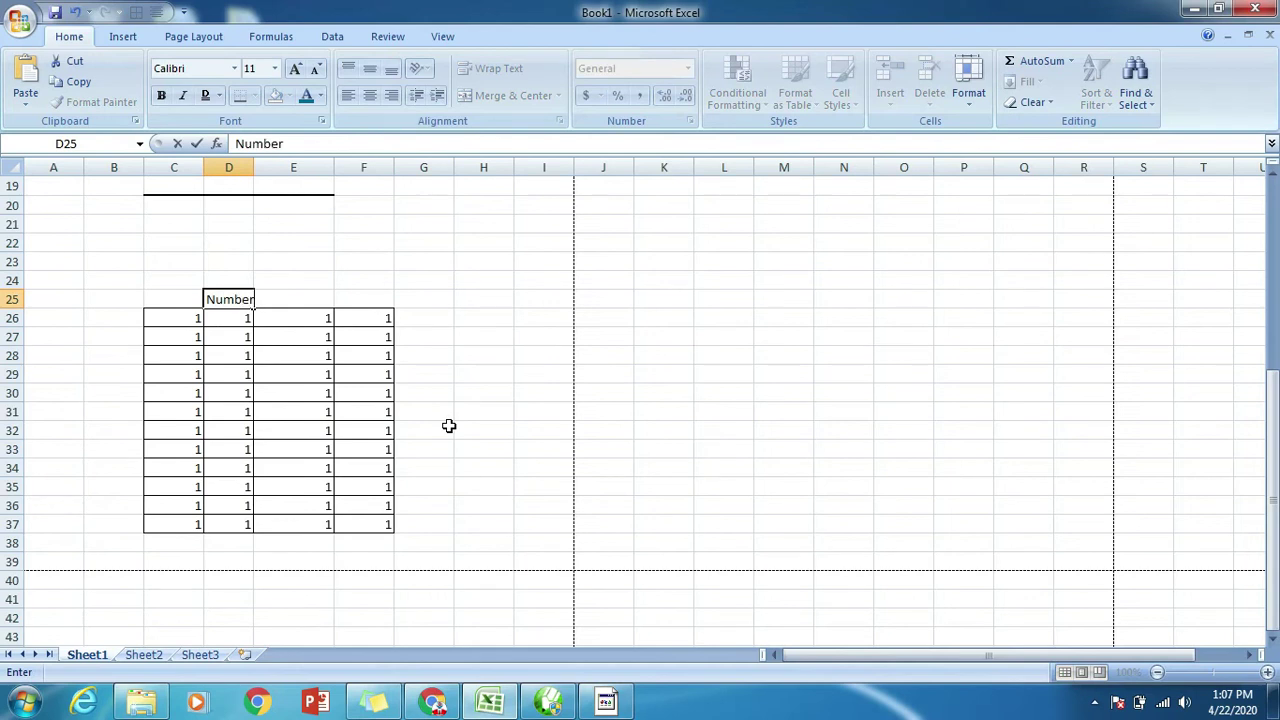
pyautogui.click(500, 448)
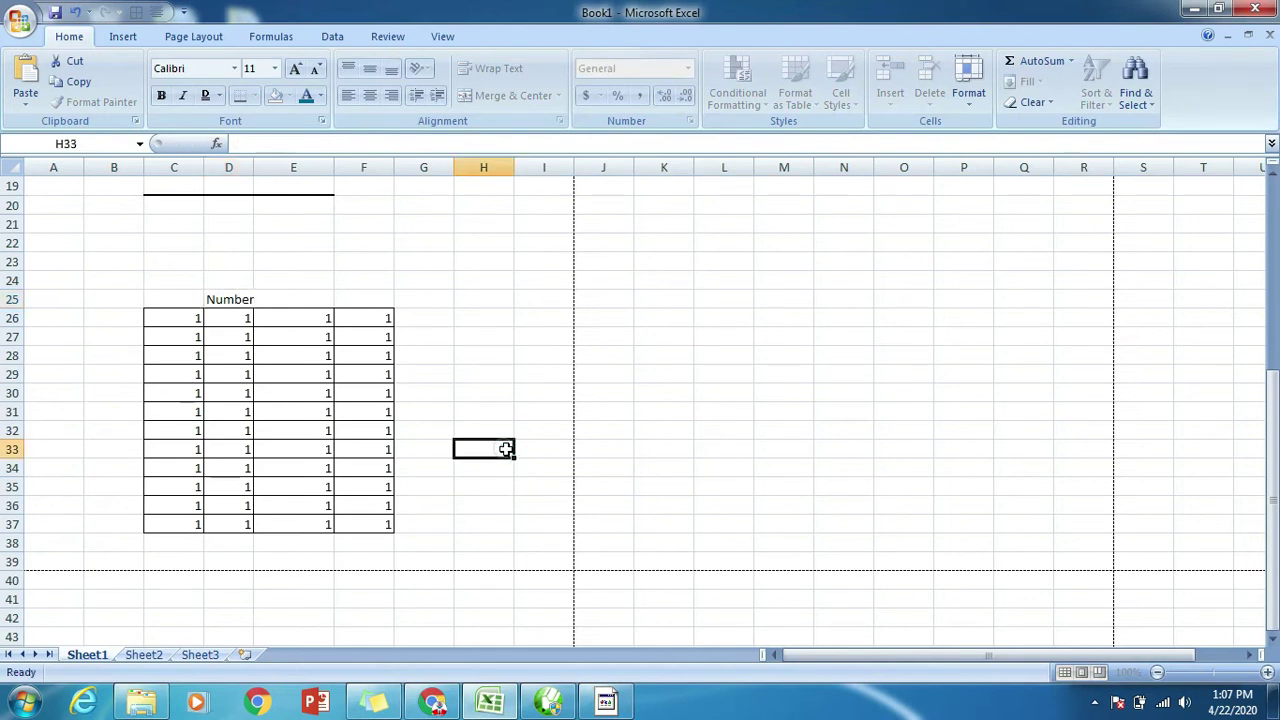
pyautogui.click(229, 299)
pyautogui.click(369, 95)
pyautogui.click(369, 68)
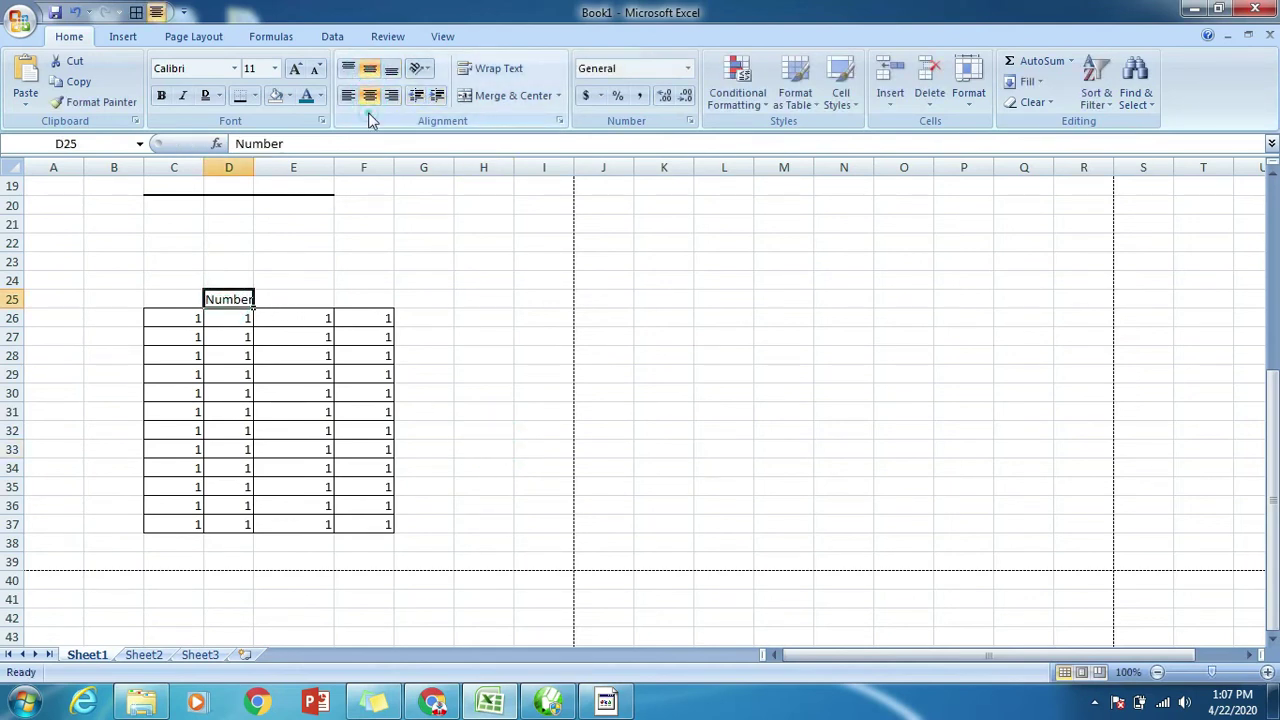
pyautogui.click(472, 276)
pyautogui.click(162, 298)
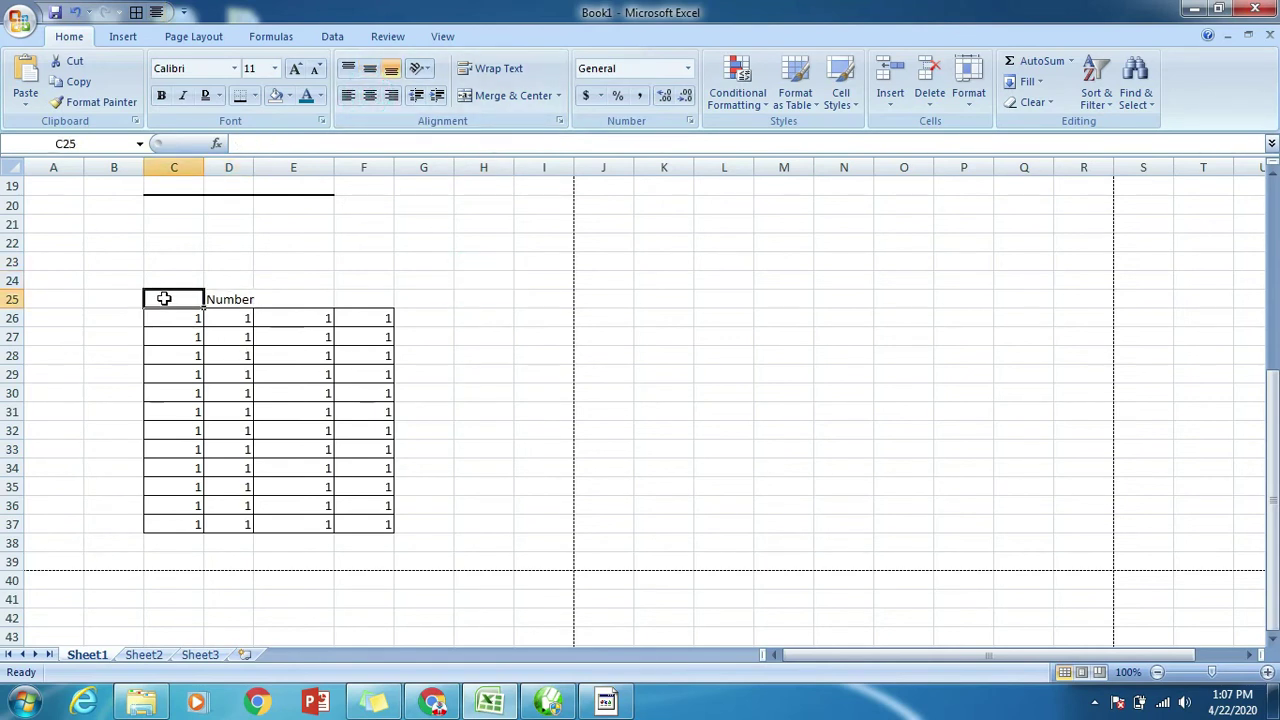
pyautogui.click(267, 302)
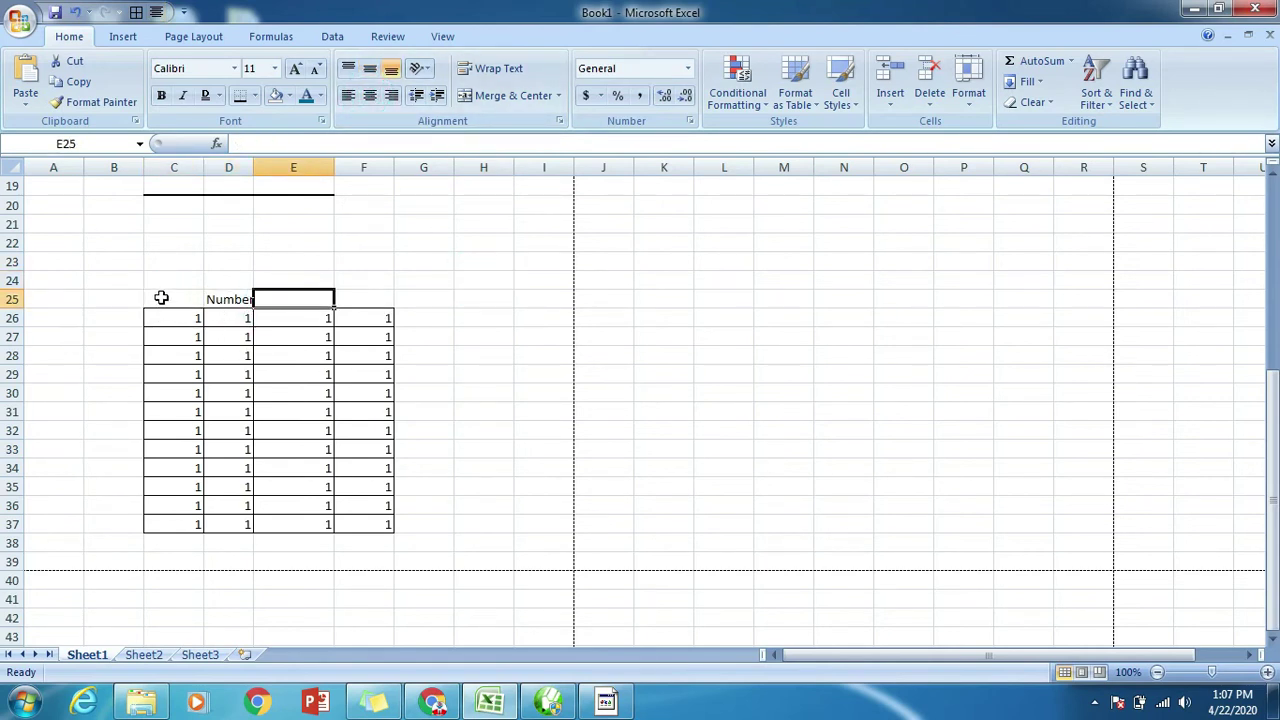
pyautogui.moveTo(161, 298); pyautogui.dragTo(352, 298)
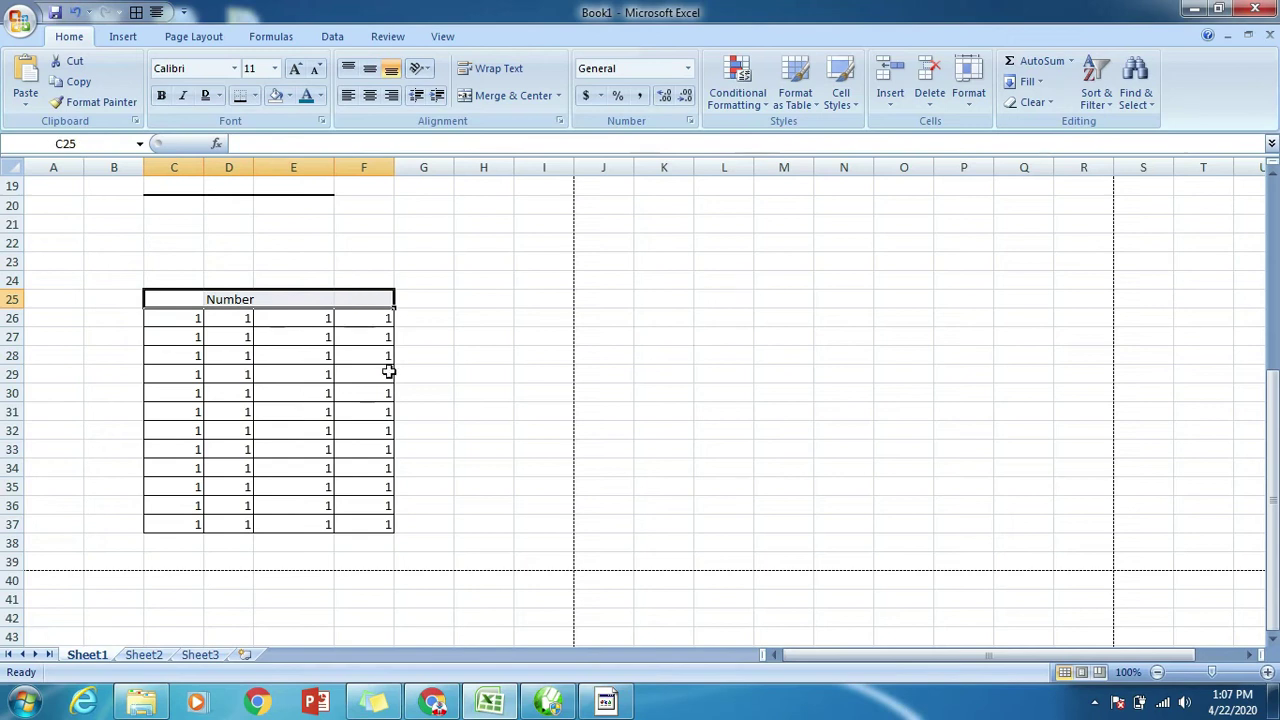
# - Merge and centre the Number heading across C25:F25
pyautogui.click(493, 96)
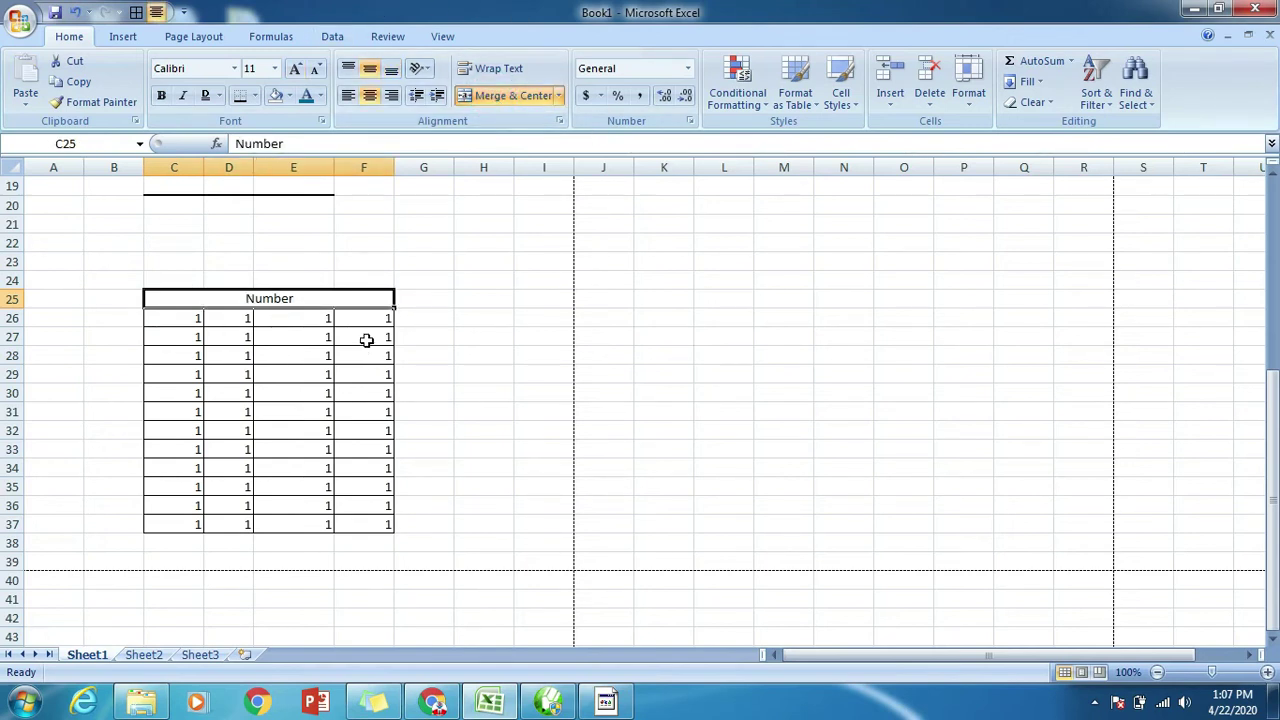
pyautogui.click(439, 333)
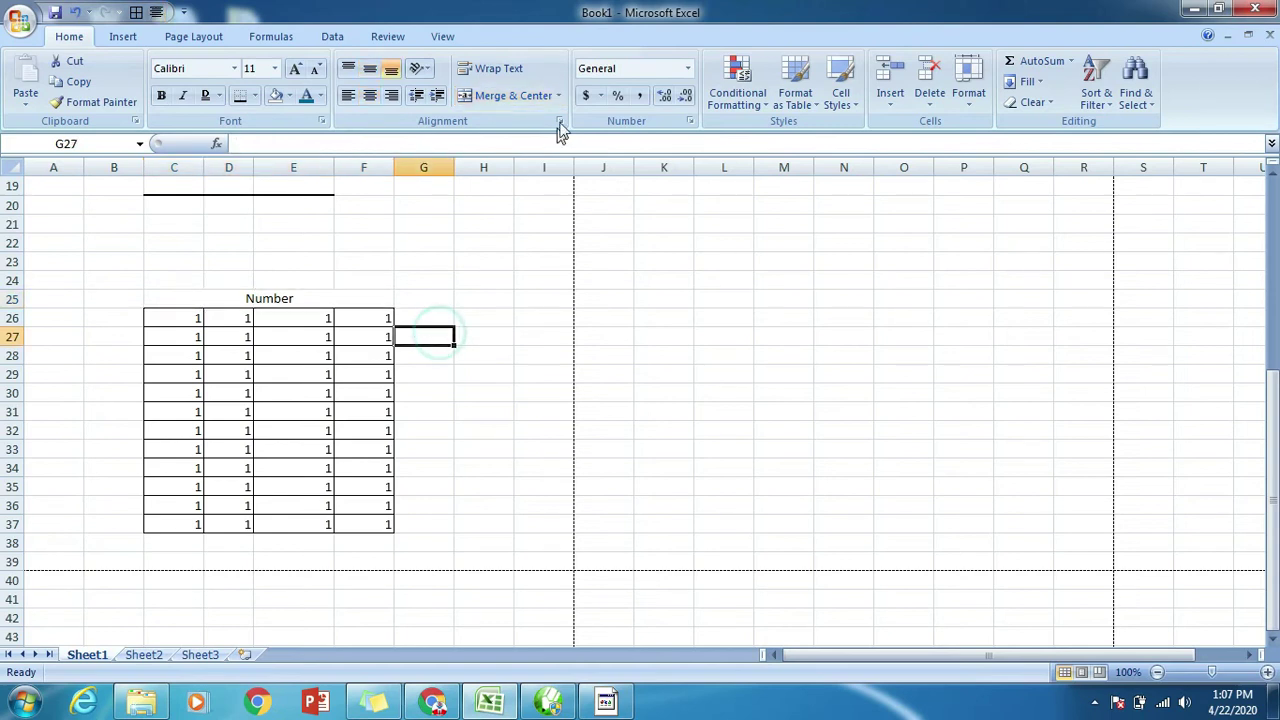
pyautogui.click(282, 301)
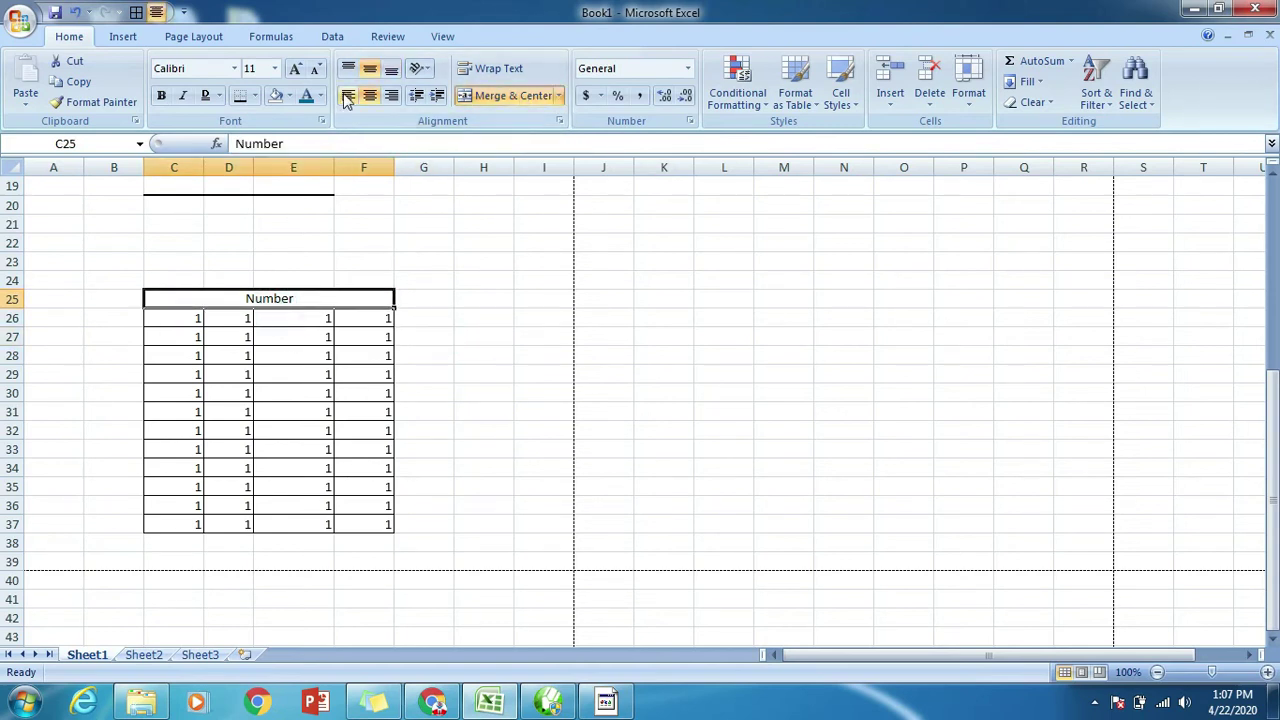
# - Unmerge the heading so Number sits in C25 with separate cells, and reselect C25:F25
pyautogui.click(507, 96)
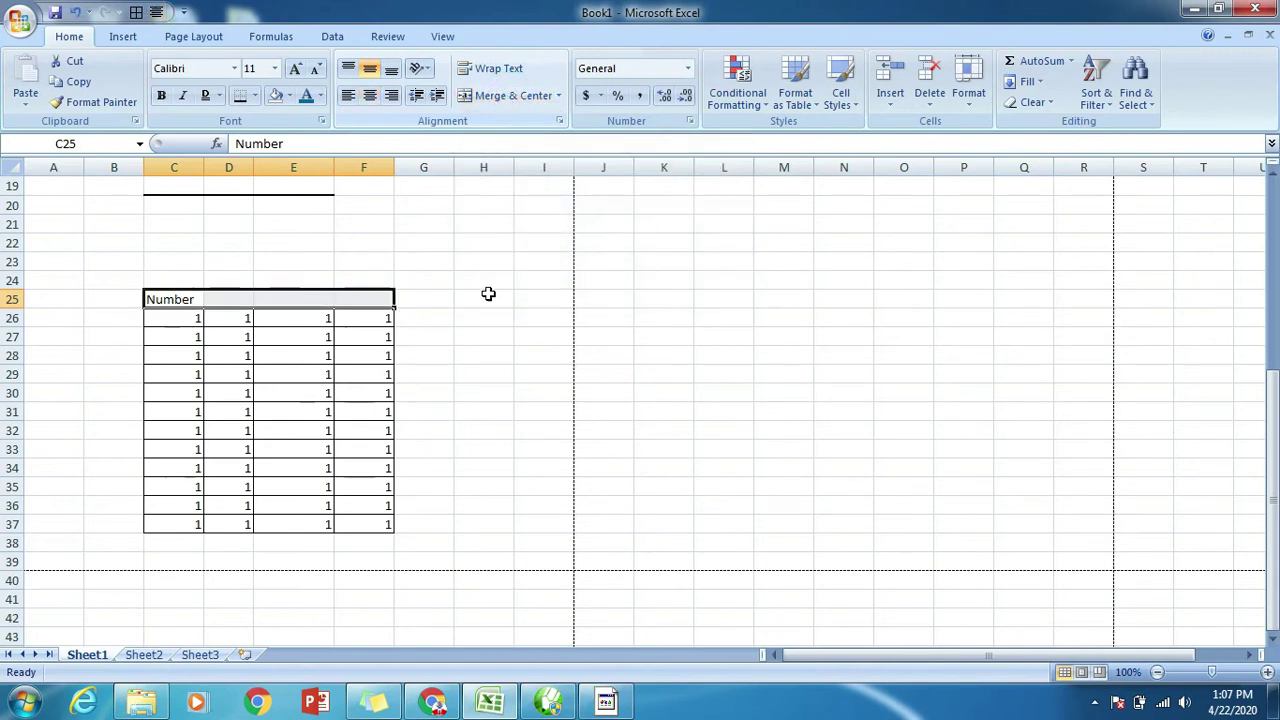
pyautogui.click(478, 322)
pyautogui.click(180, 296)
pyautogui.click(229, 296)
pyautogui.click(302, 298)
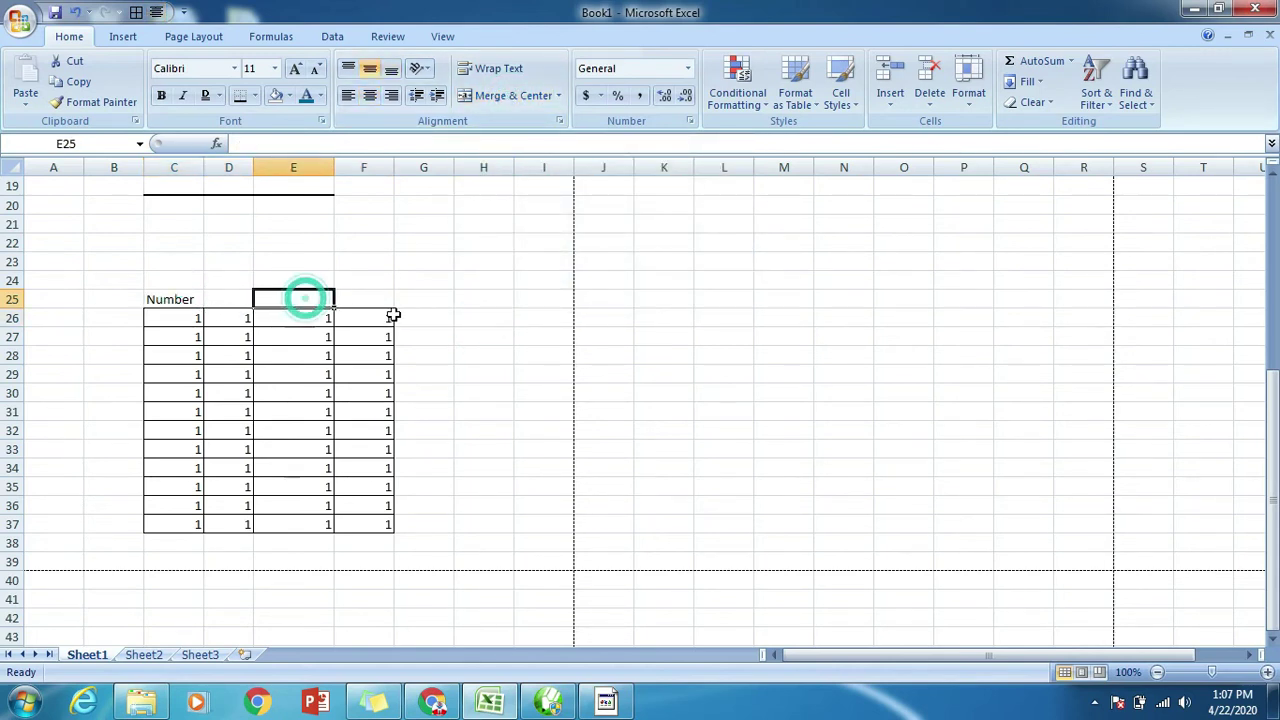
pyautogui.moveTo(188, 300); pyautogui.dragTo(366, 300)
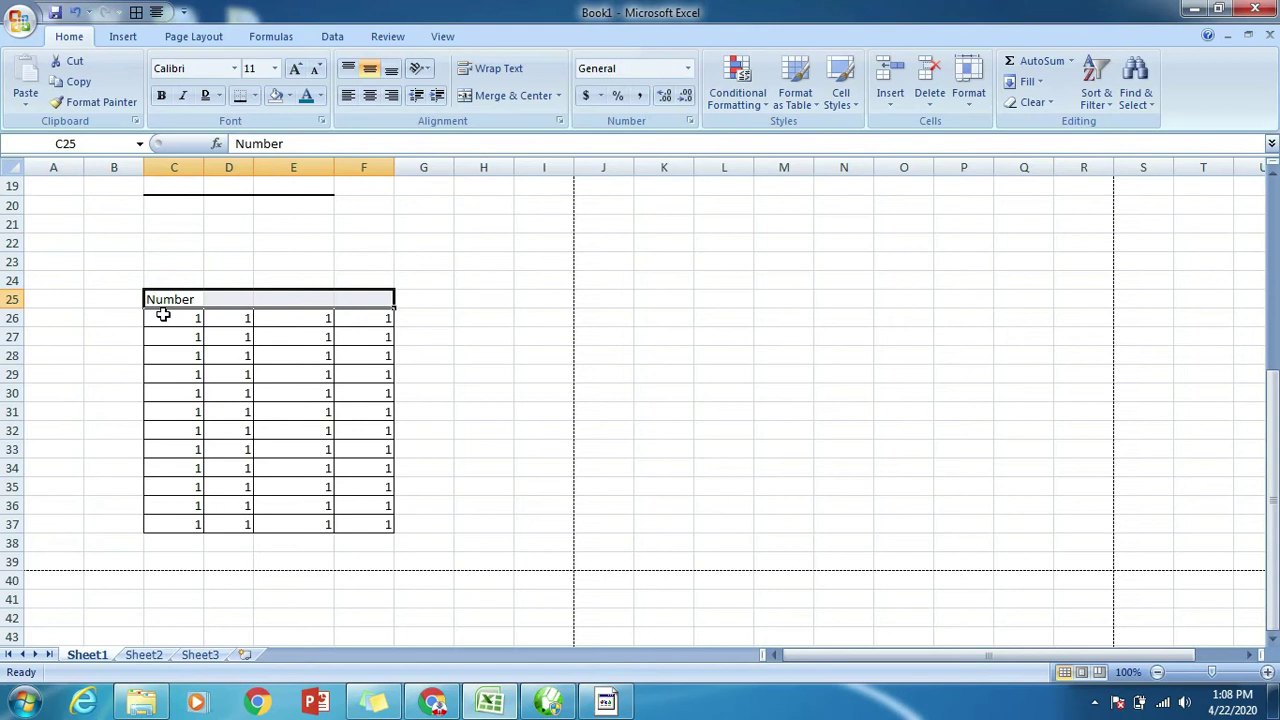
# - Enter 'a' in H25 and 'b' in I25
pyautogui.click(455, 301)
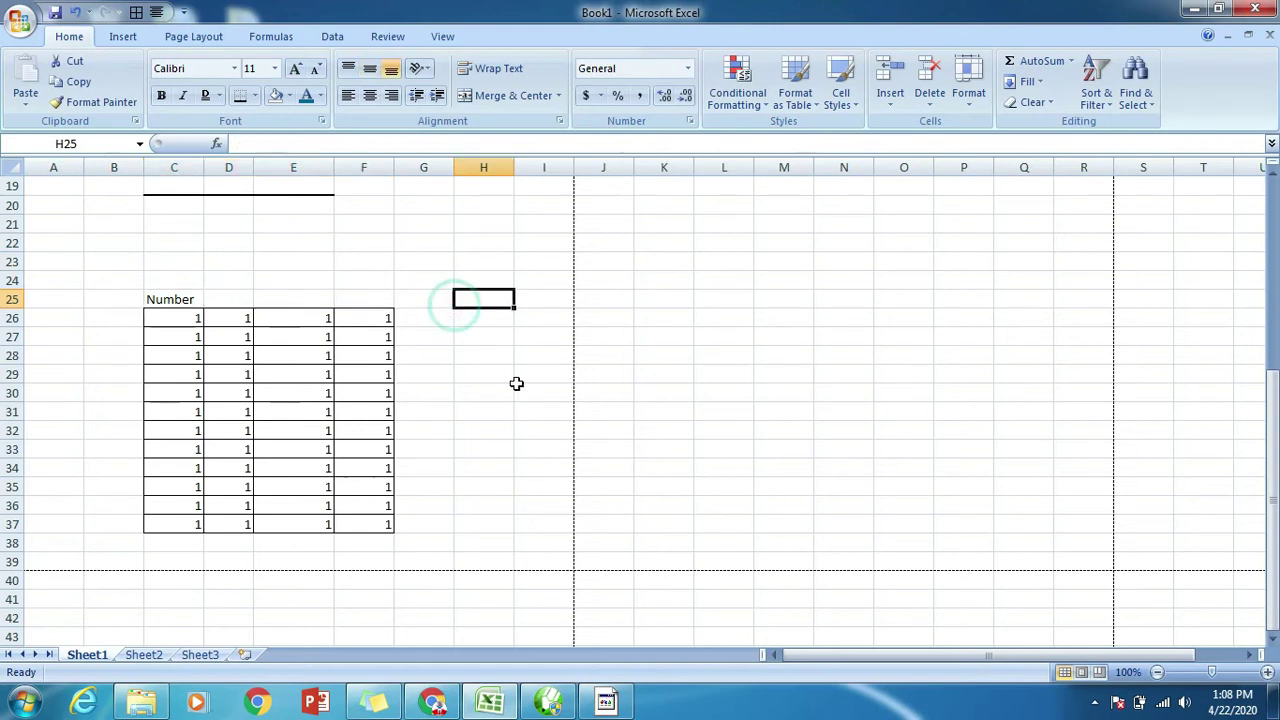
pyautogui.write('a')
pyautogui.click(541, 297)
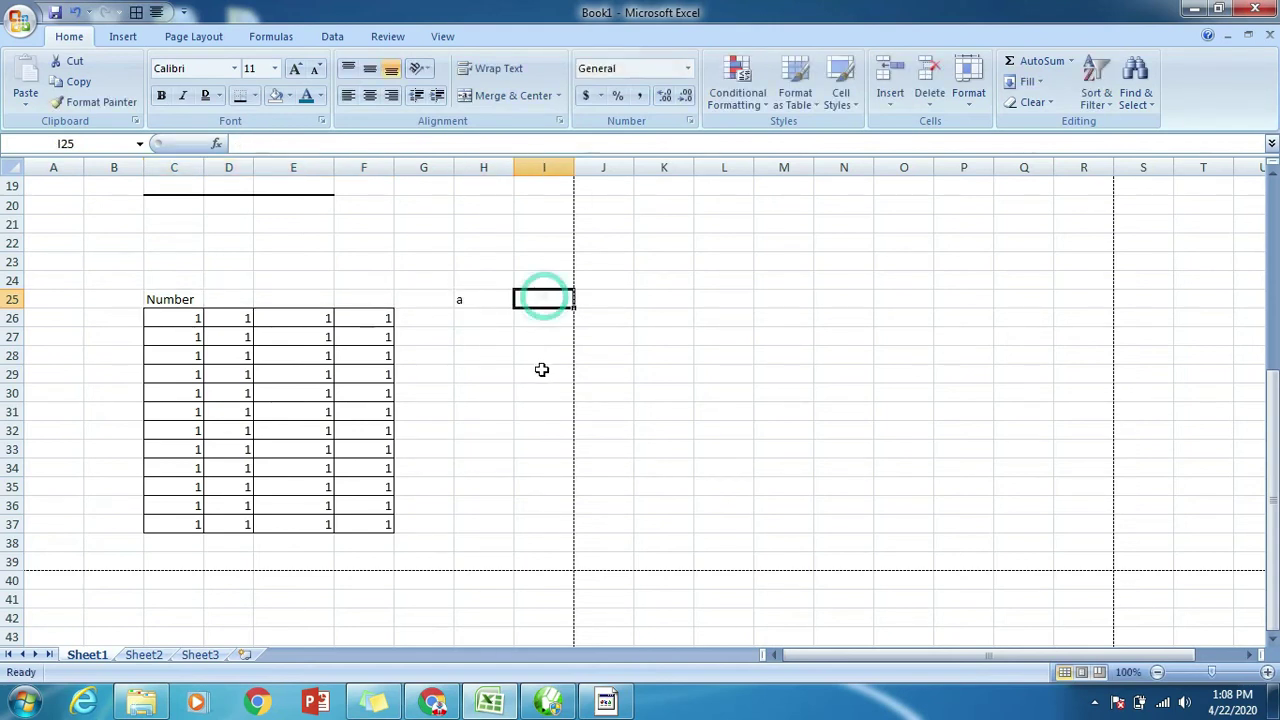
pyautogui.write('b')
pyautogui.click(534, 385)
# - Merge and centre H25:I25, accepting the warning that keeps only 'a'
pyautogui.moveTo(474, 299); pyautogui.dragTo(531, 297)
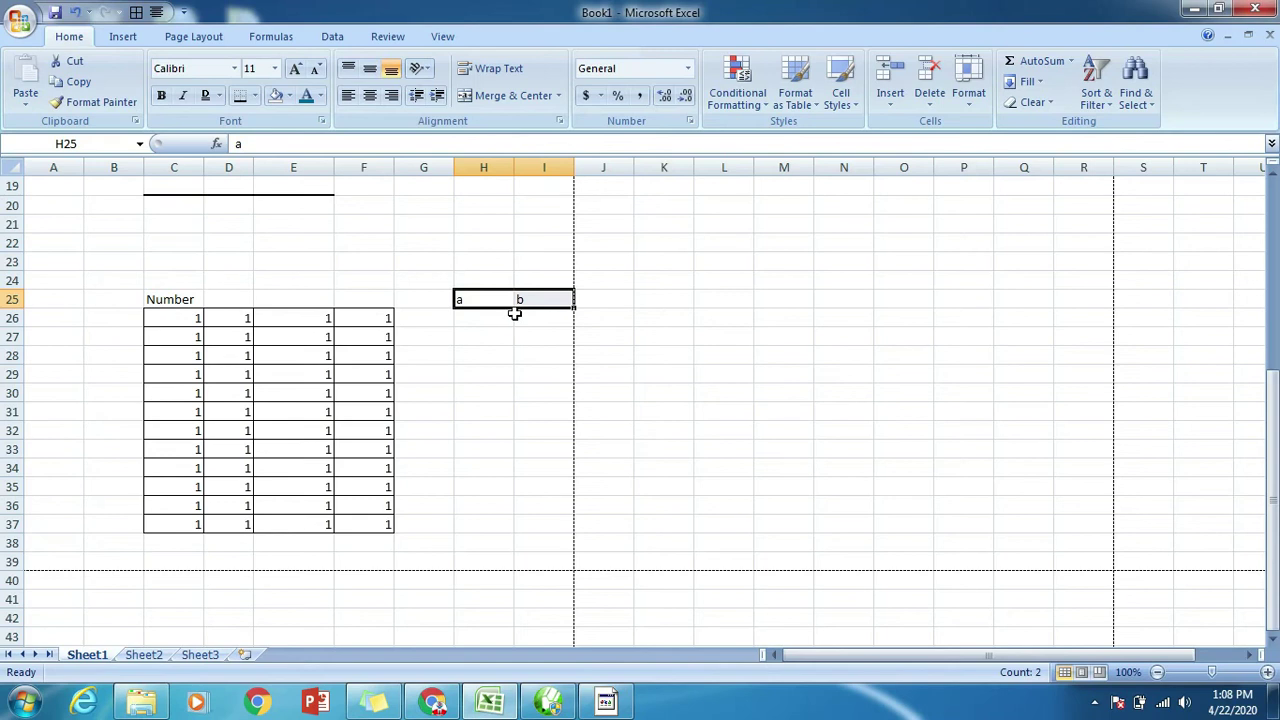
pyautogui.click(494, 96)
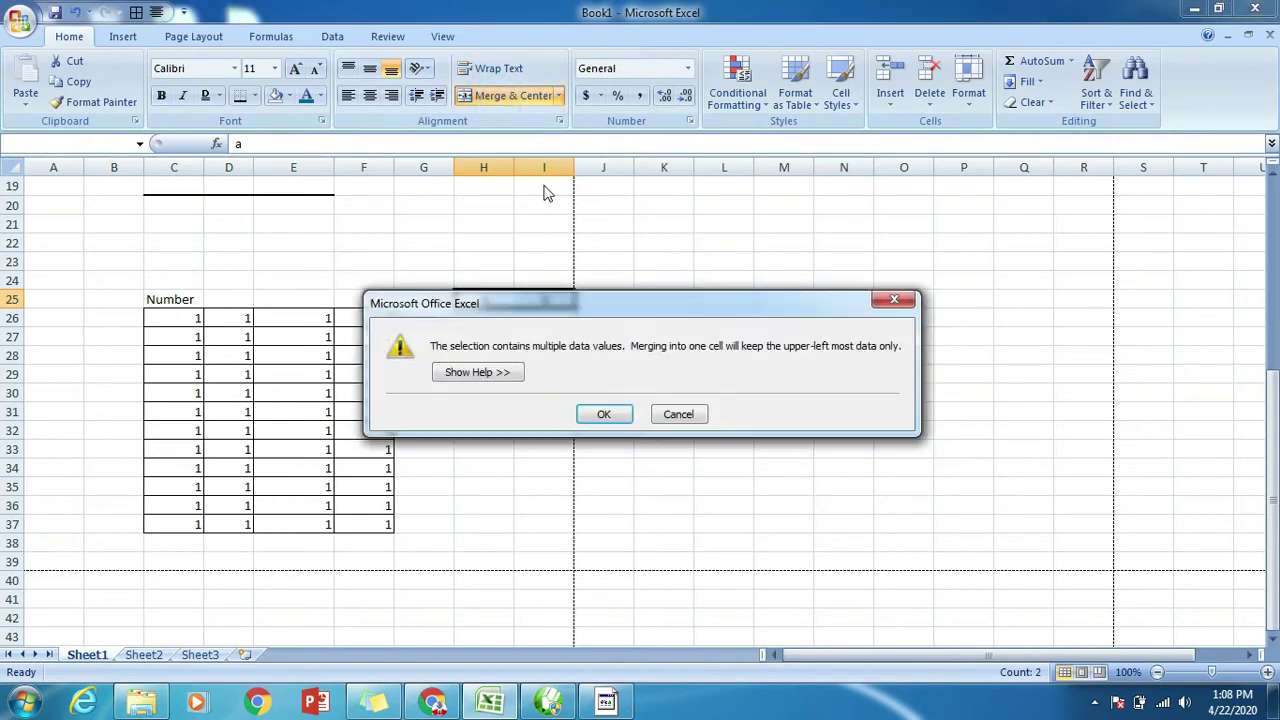
pyautogui.click(603, 418)
pyautogui.click(636, 462)
pyautogui.click(517, 297)
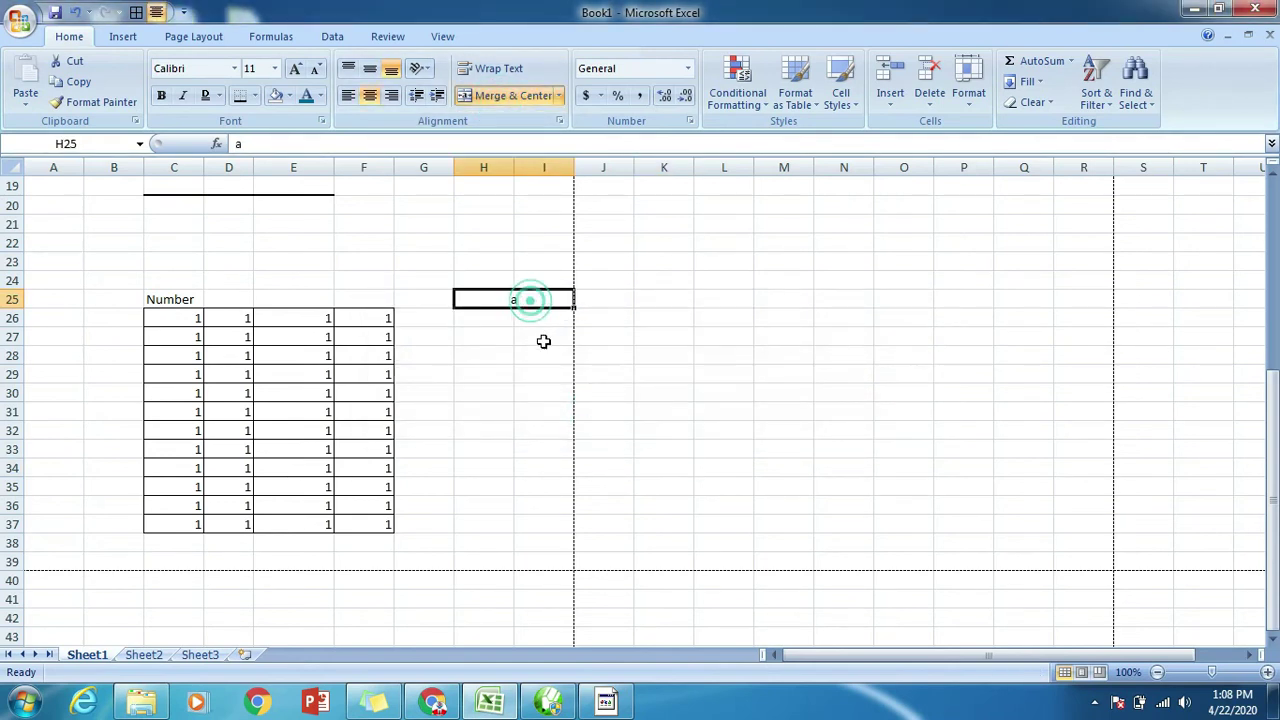
pyautogui.click(559, 96)
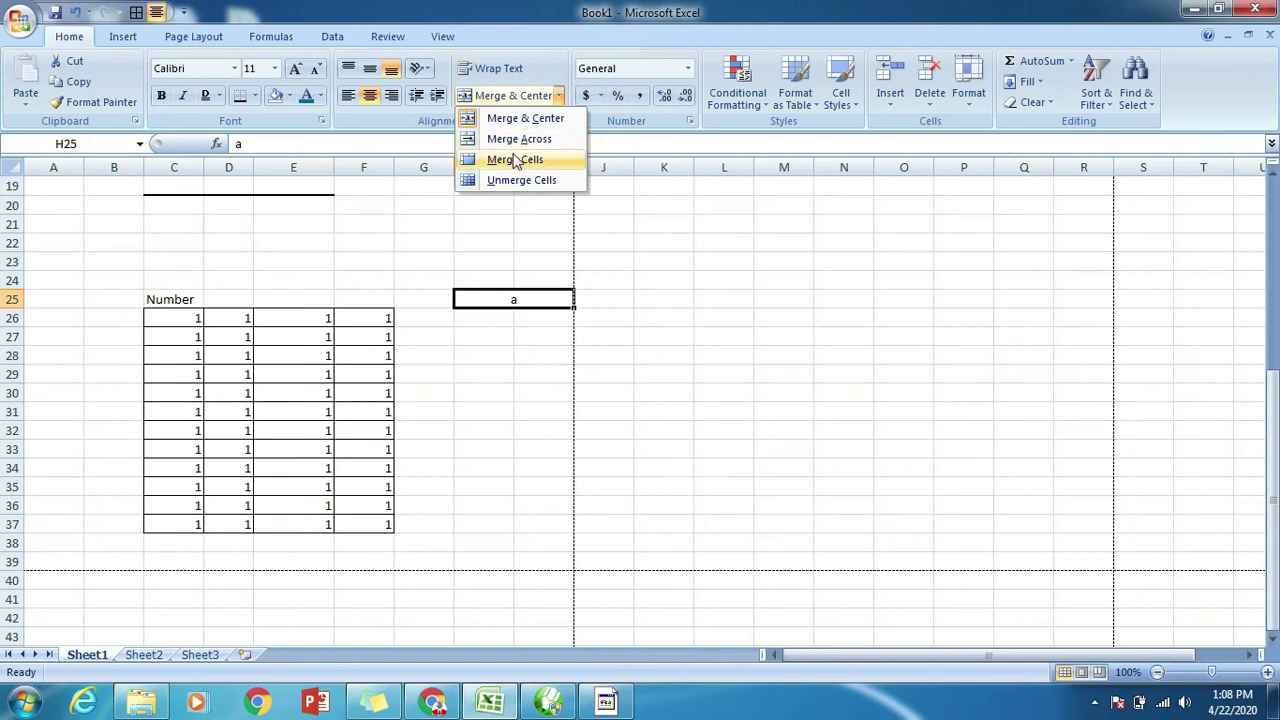
# - Fill C26:C37 with the series 1 to 12, redoing it after an undo, then select C26:F37
pyautogui.click(466, 400)
pyautogui.moveTo(175, 318); pyautogui.dragTo(356, 522)
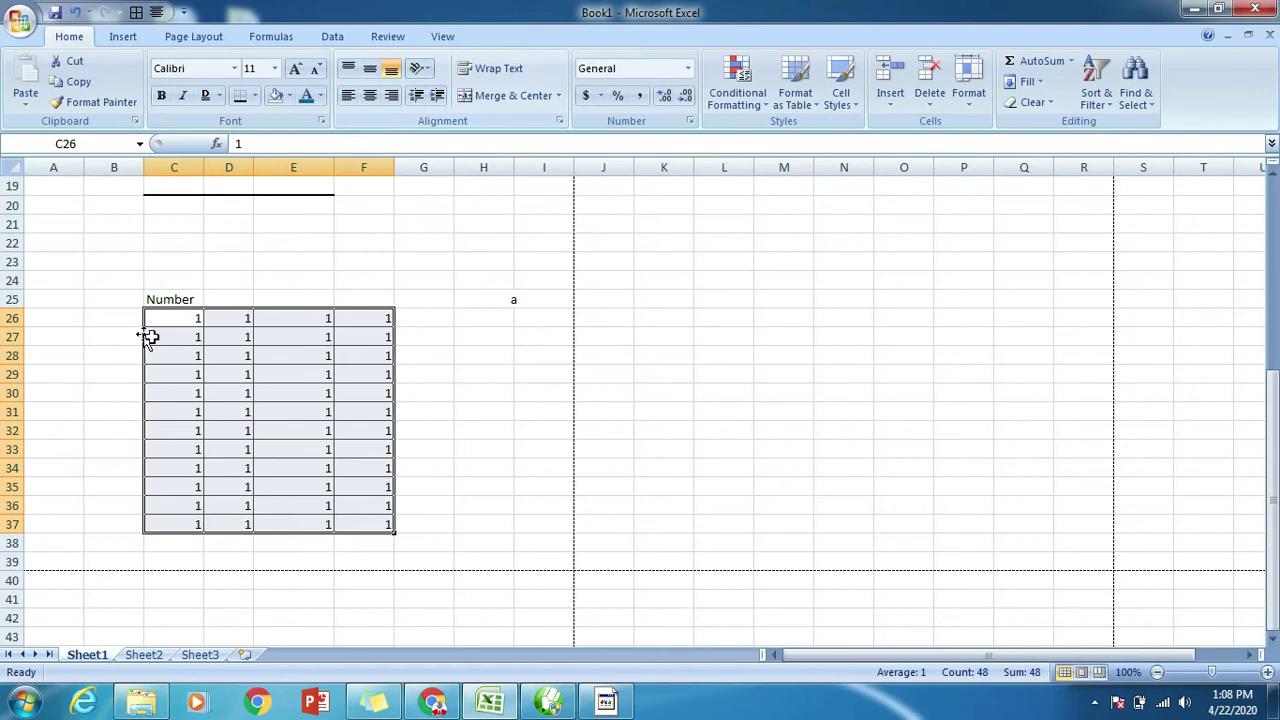
pyautogui.click(176, 319)
pyautogui.moveTo(203, 321); pyautogui.dragTo(214, 530)
pyautogui.click(540, 374)
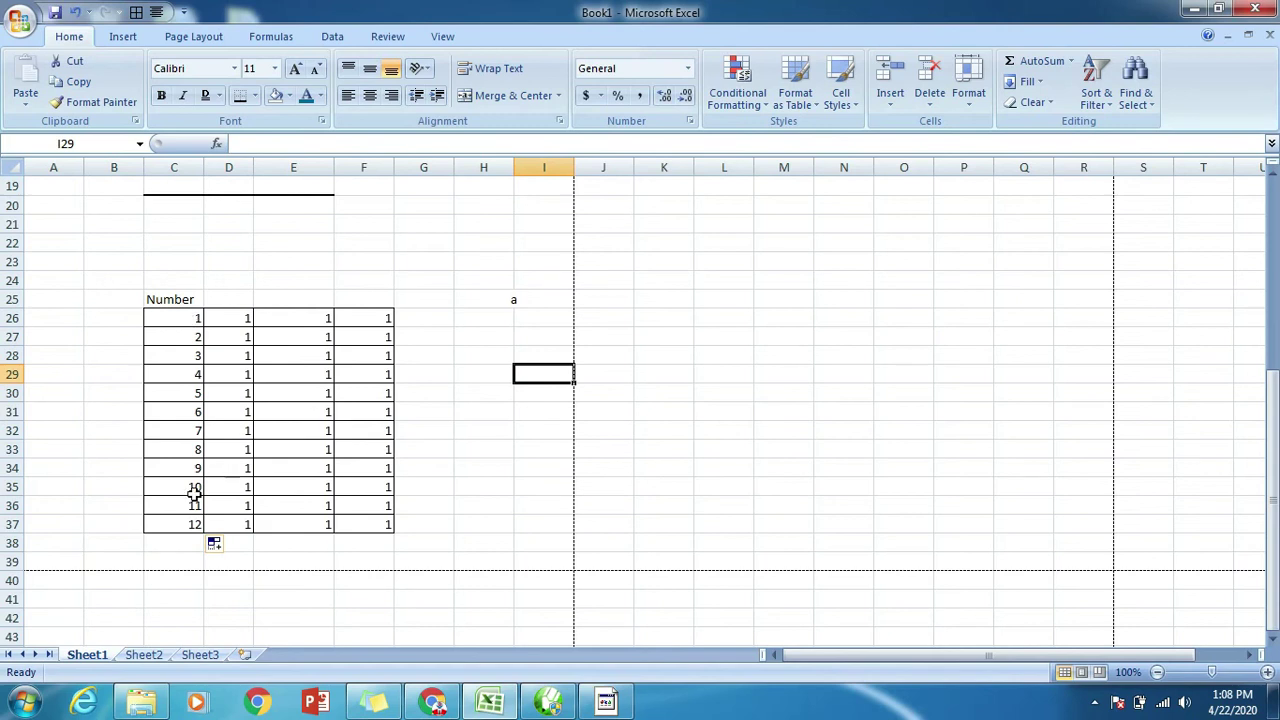
pyautogui.hotkey('ctrl', 'z')
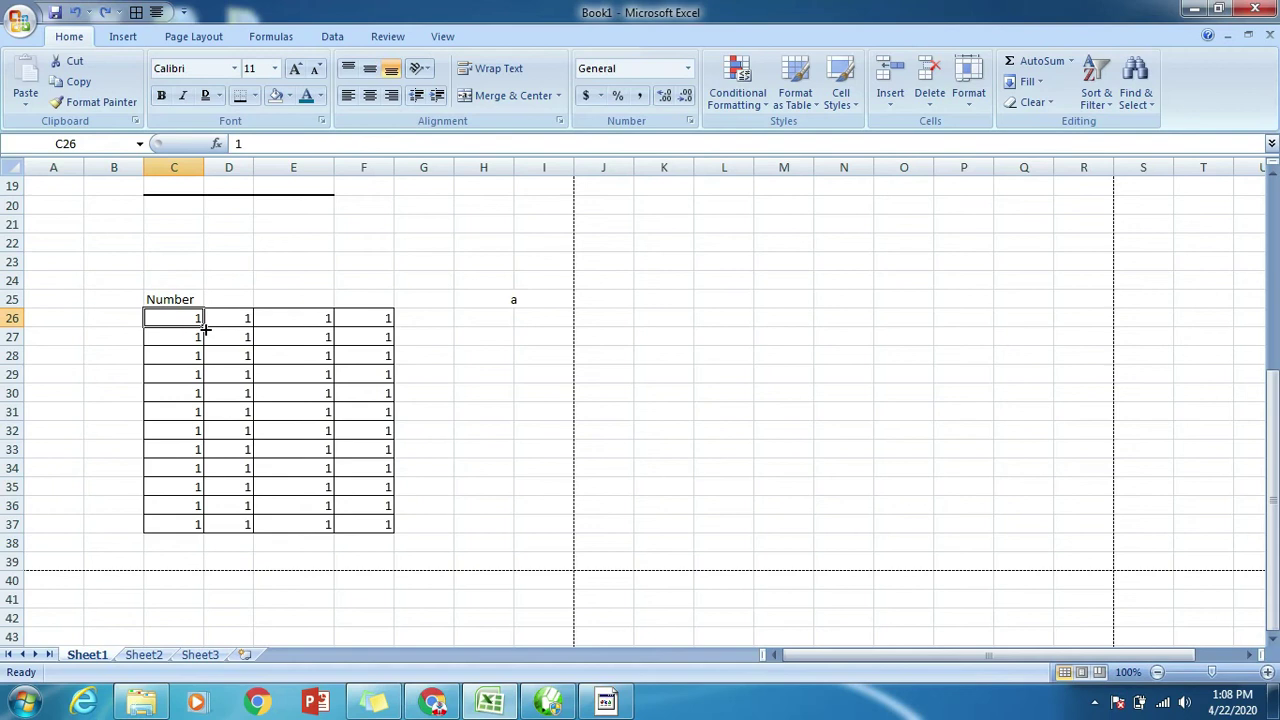
pyautogui.moveTo(206, 327); pyautogui.dragTo(212, 527)
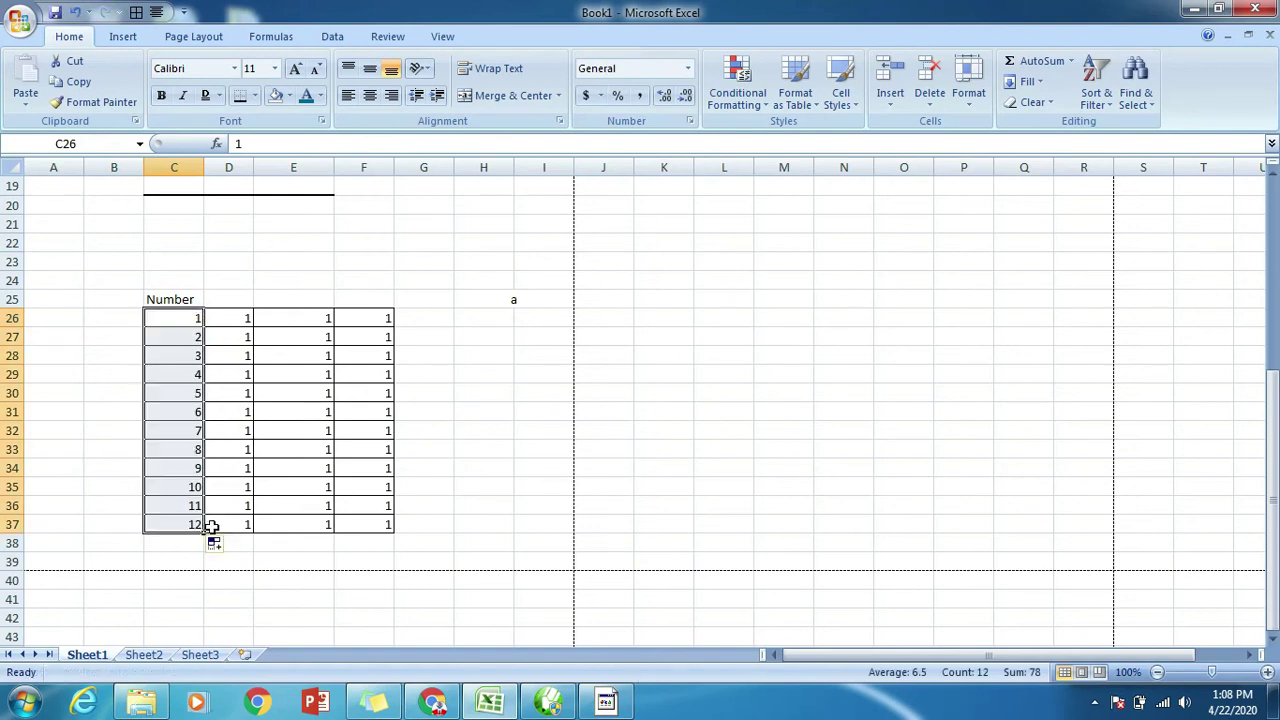
pyautogui.moveTo(171, 320); pyautogui.dragTo(351, 524)
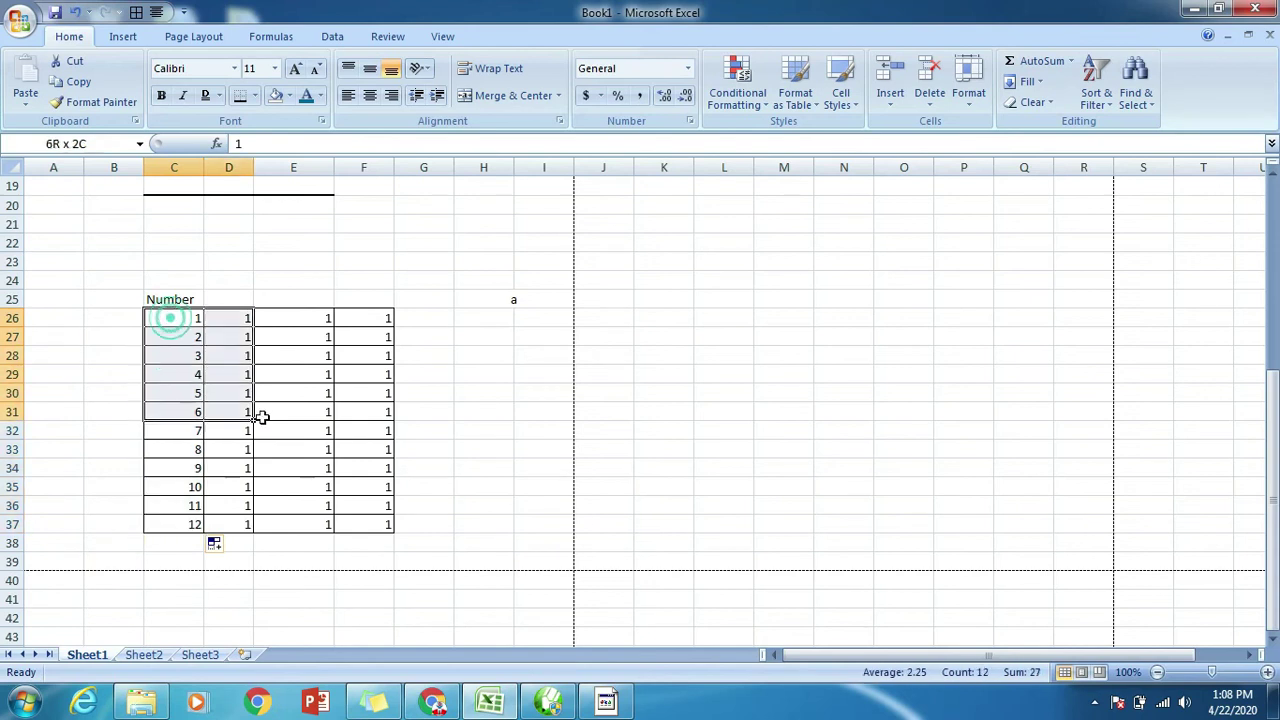
pyautogui.click(505, 95)
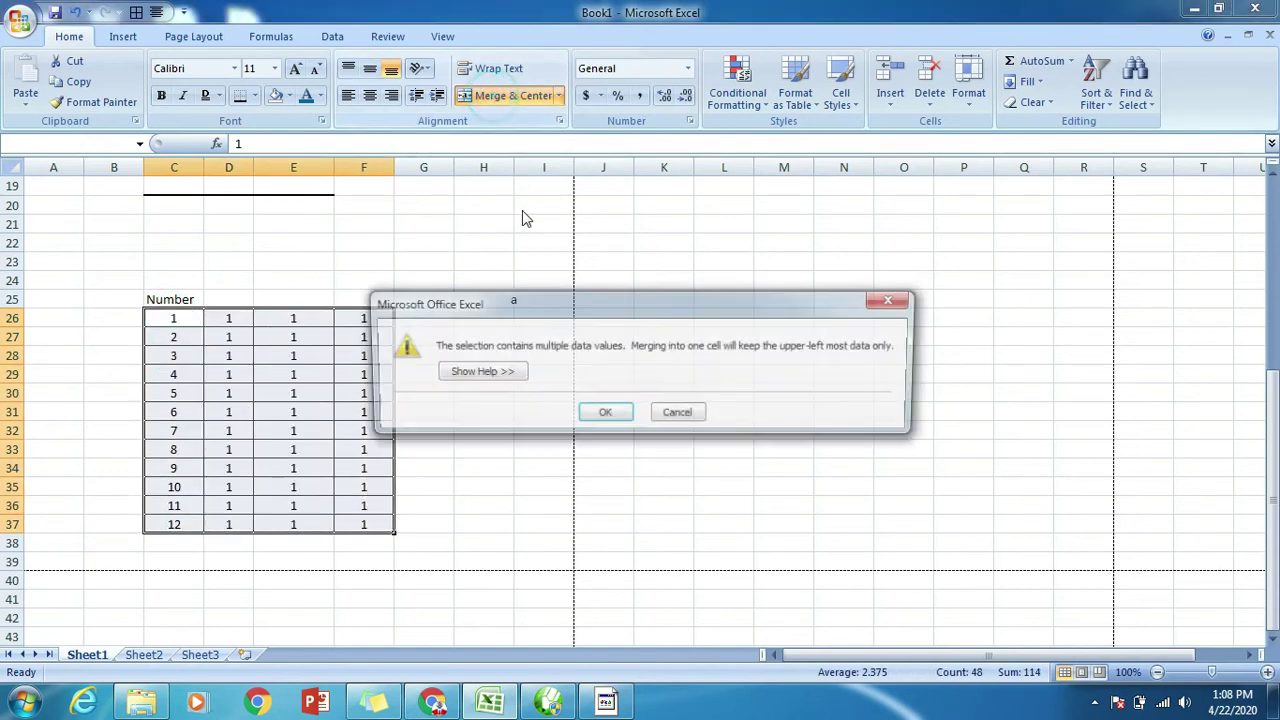
pyautogui.click(603, 415)
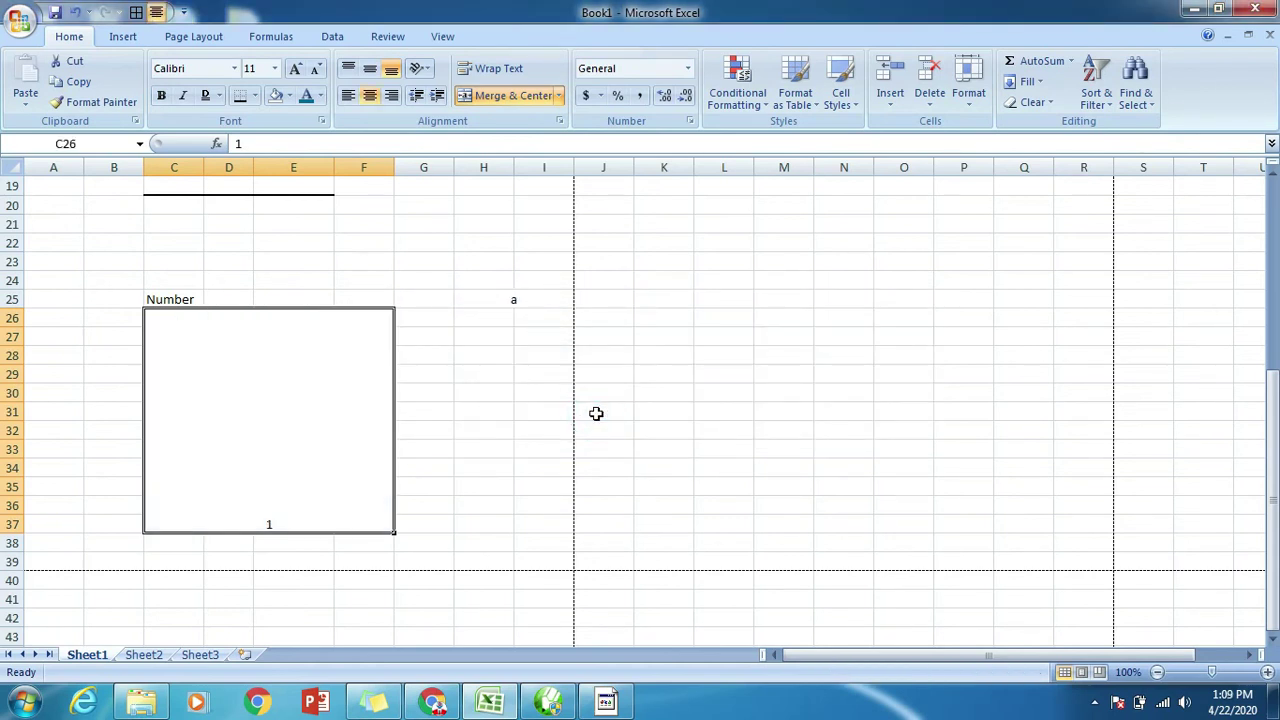
pyautogui.hotkey('ctrl', 'z')
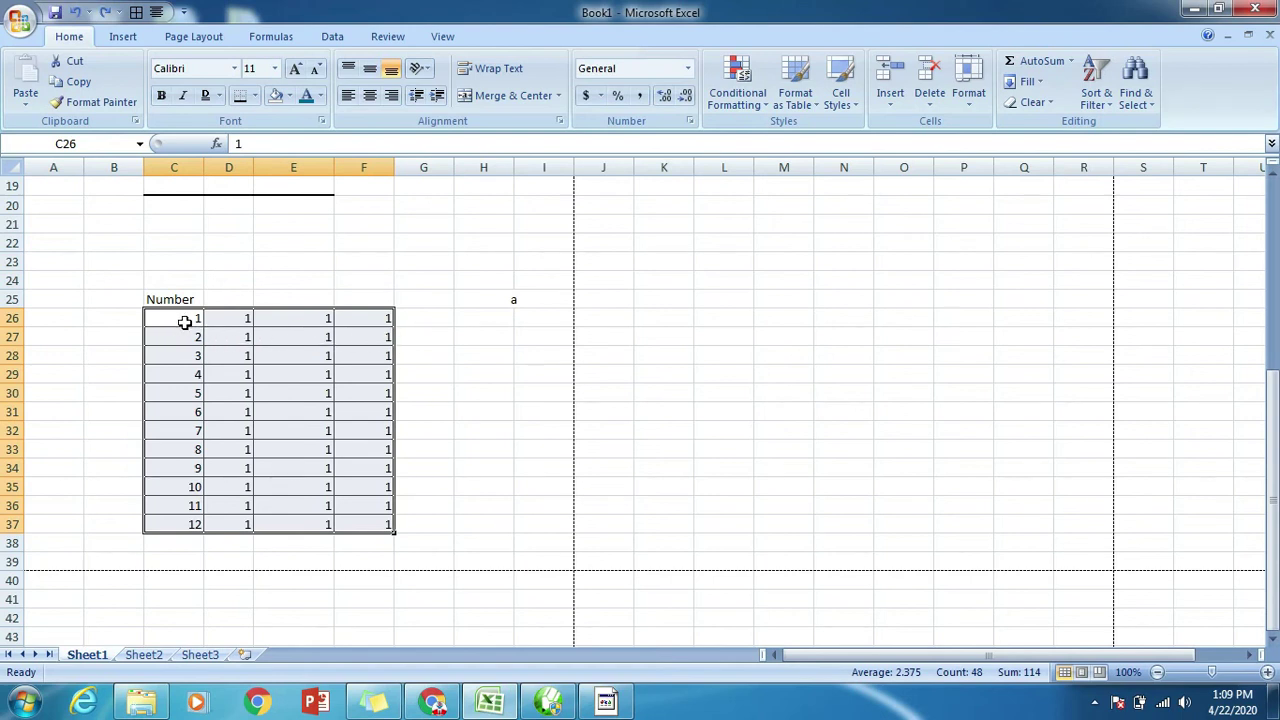
# - Apply Merge Across to C26:F37, accepting each warning to keep only the left value
pyautogui.moveTo(185, 322); pyautogui.dragTo(385, 322)
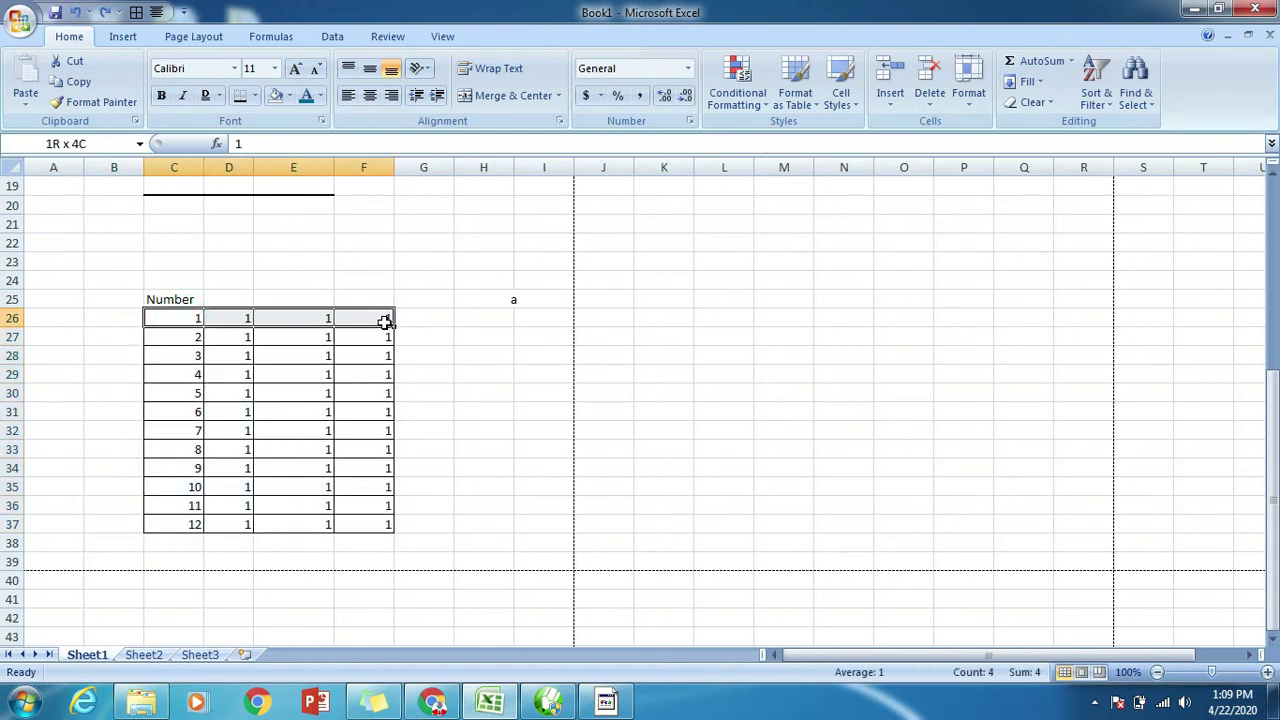
pyautogui.click(173, 318)
pyautogui.moveTo(173, 318); pyautogui.dragTo(268, 521)
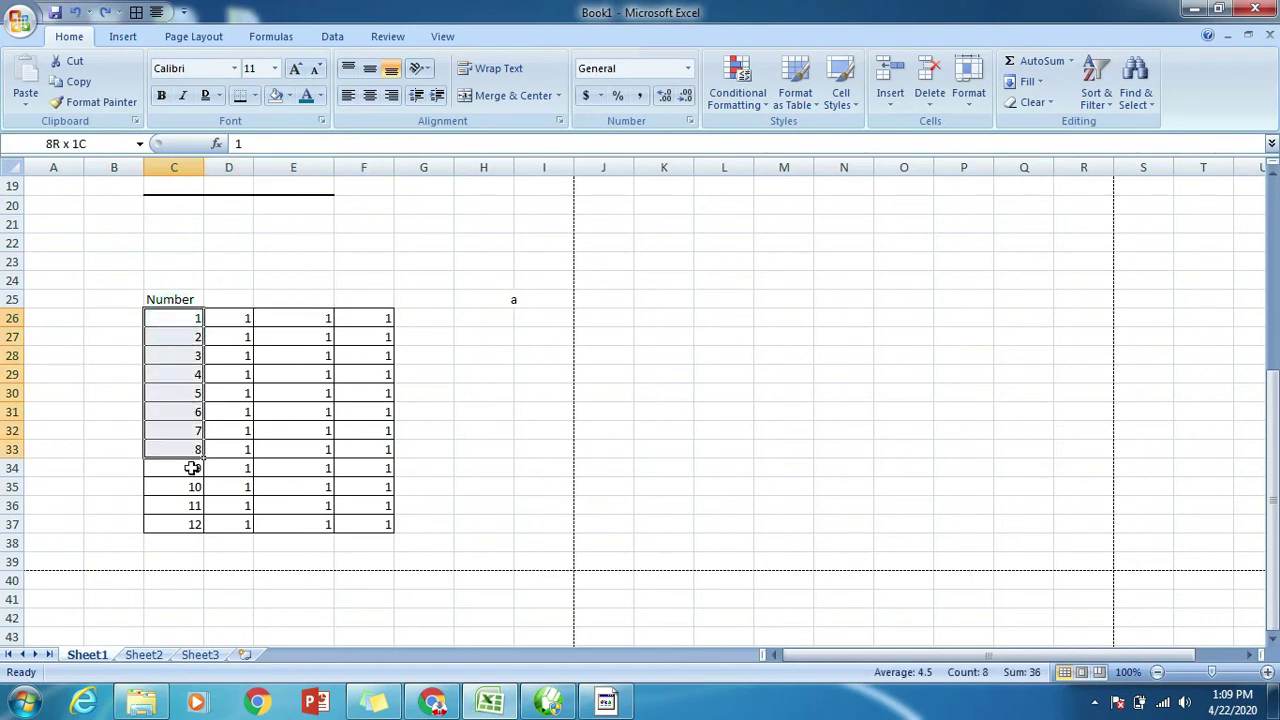
pyautogui.moveTo(173, 320); pyautogui.dragTo(374, 519)
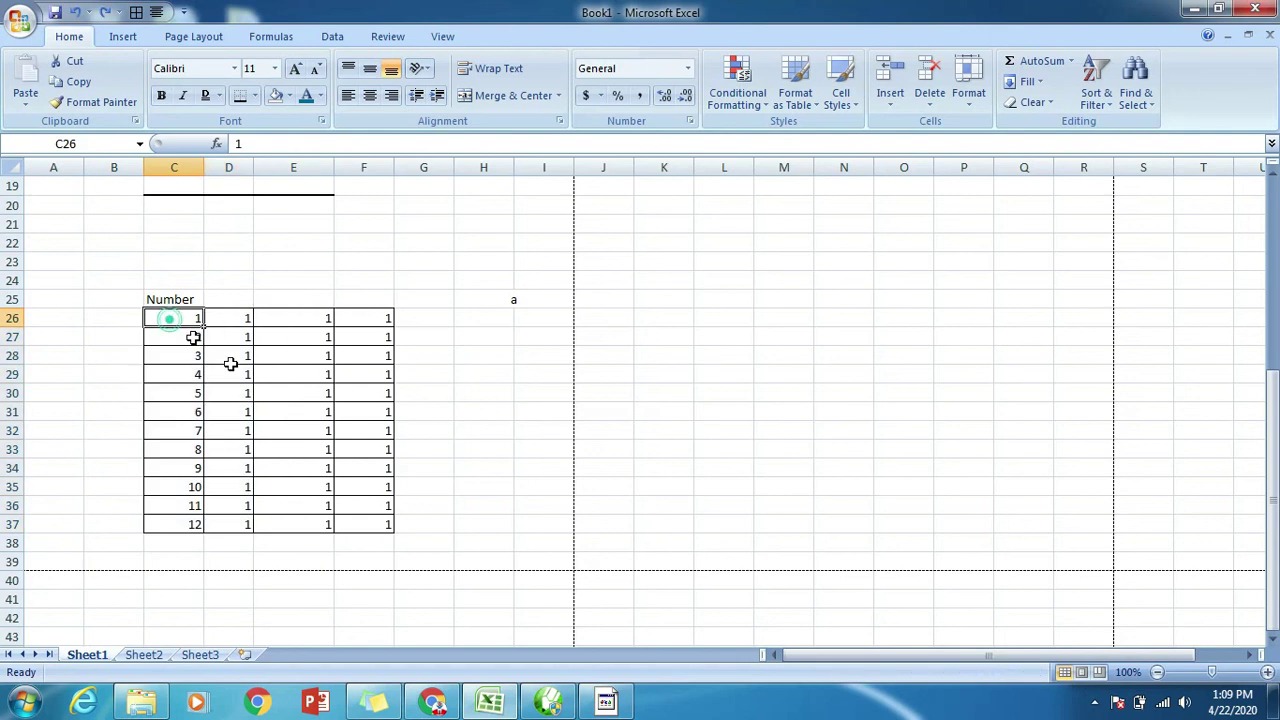
pyautogui.click(558, 95)
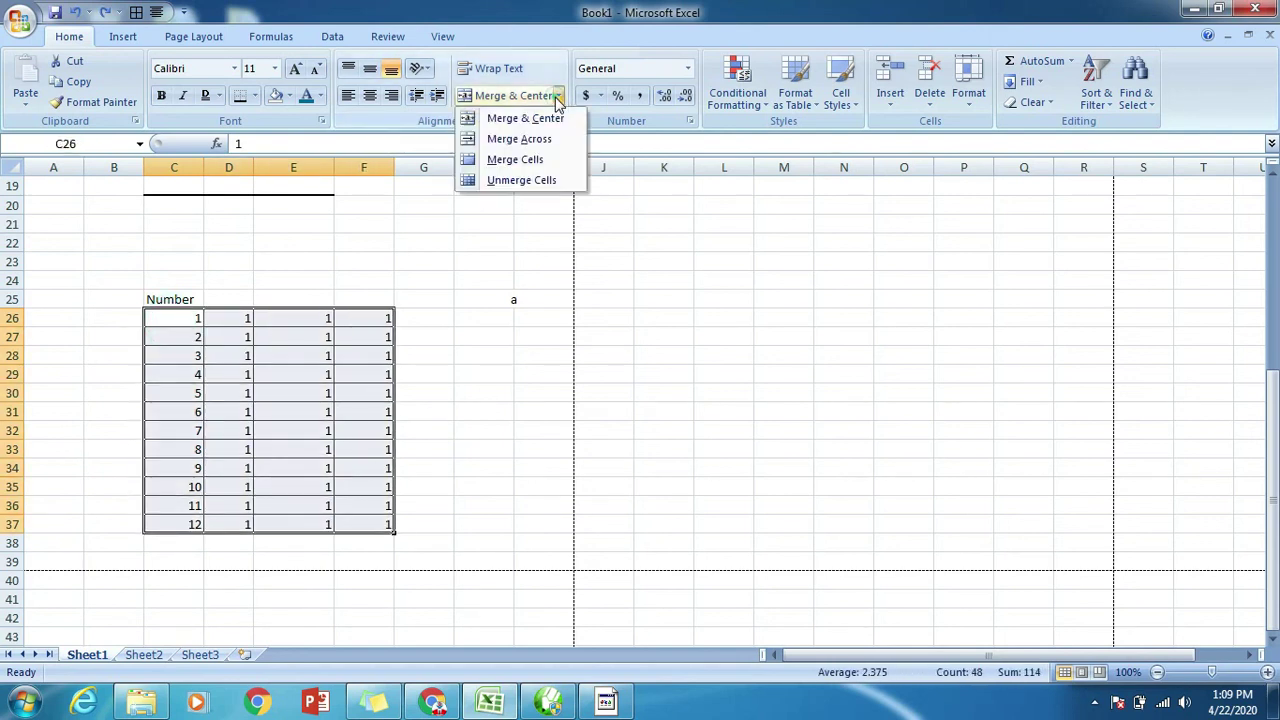
pyautogui.click(533, 140)
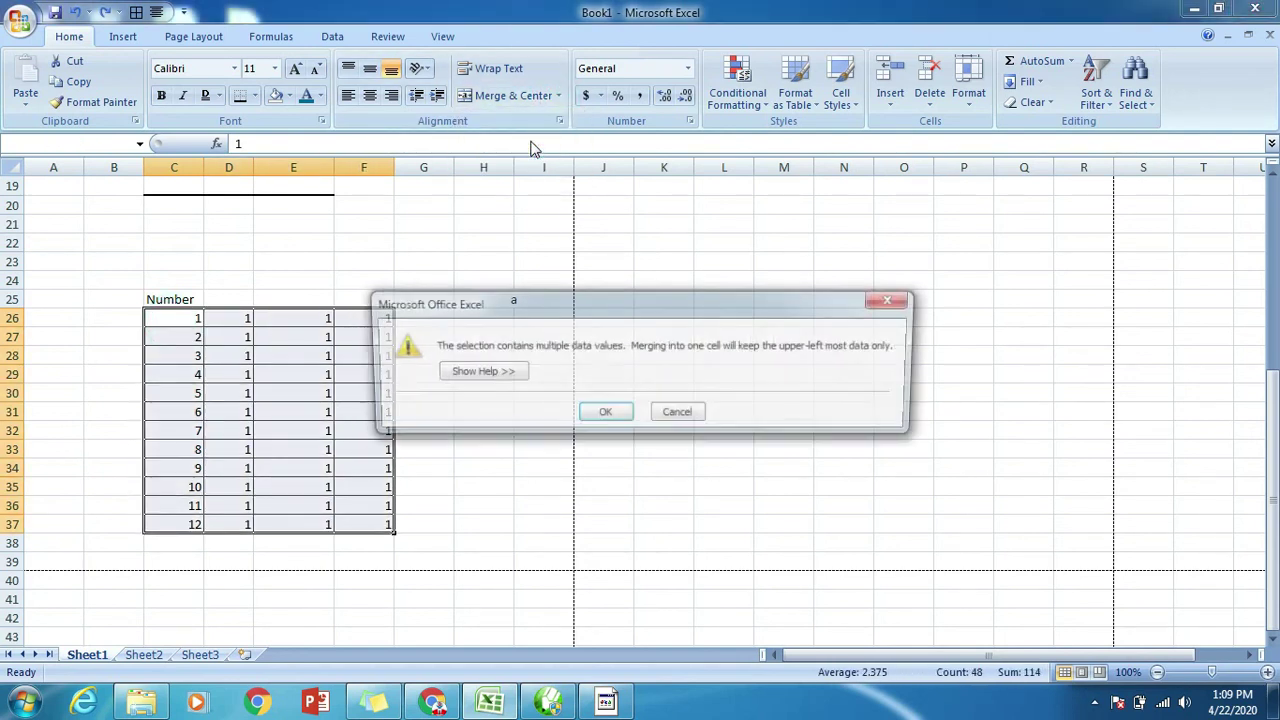
pyautogui.click(605, 414)
pyautogui.doubleClick(605, 414)
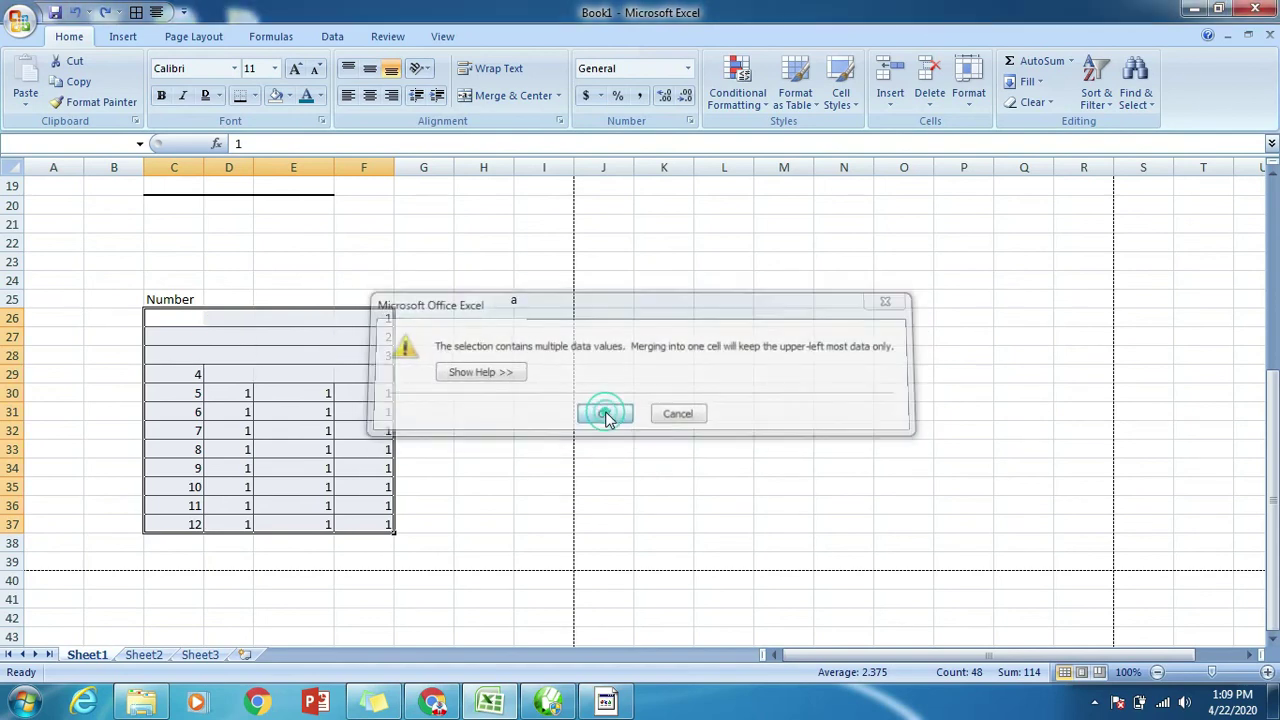
pyautogui.doubleClick(605, 414)
pyautogui.doubleClick(605, 414)
pyautogui.tripleClick(605, 414)
pyautogui.click(605, 414)
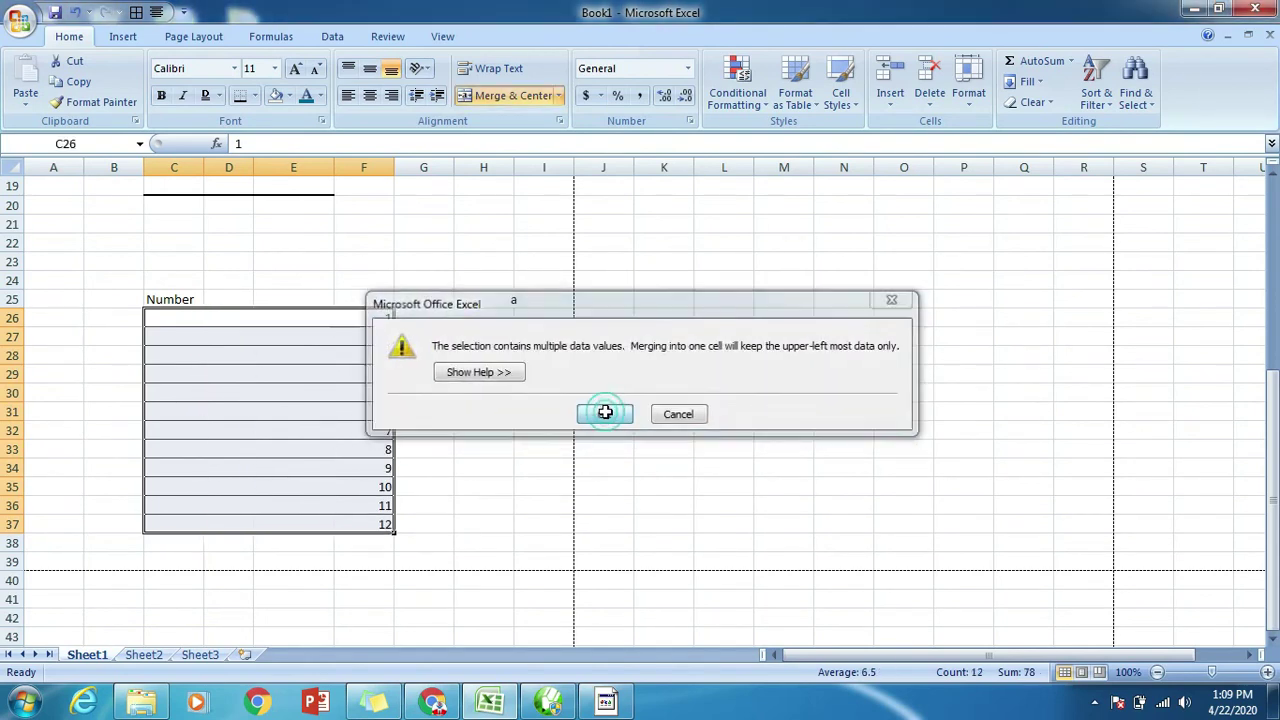
pyautogui.doubleClick(605, 414)
pyautogui.click(604, 447)
# - Left-align the numbers 1 to 12 in the merged rows
pyautogui.moveTo(325, 321); pyautogui.dragTo(340, 514)
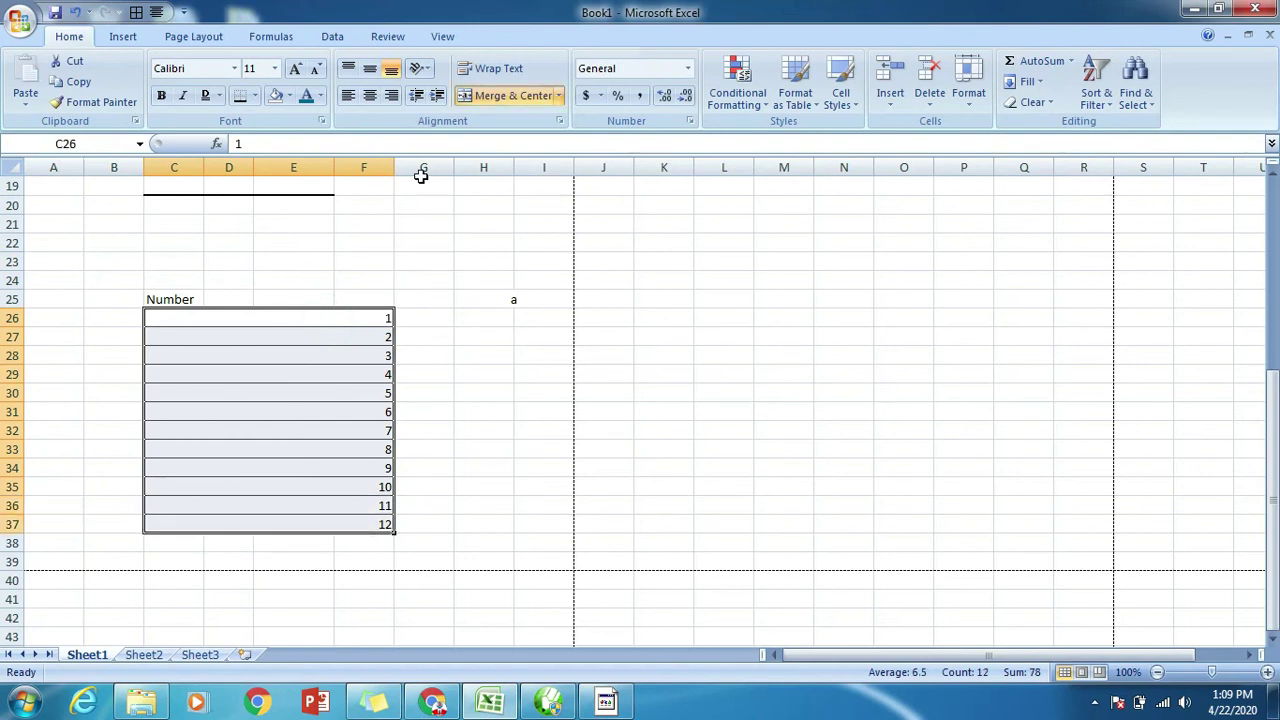
pyautogui.click(348, 95)
pyautogui.click(474, 389)
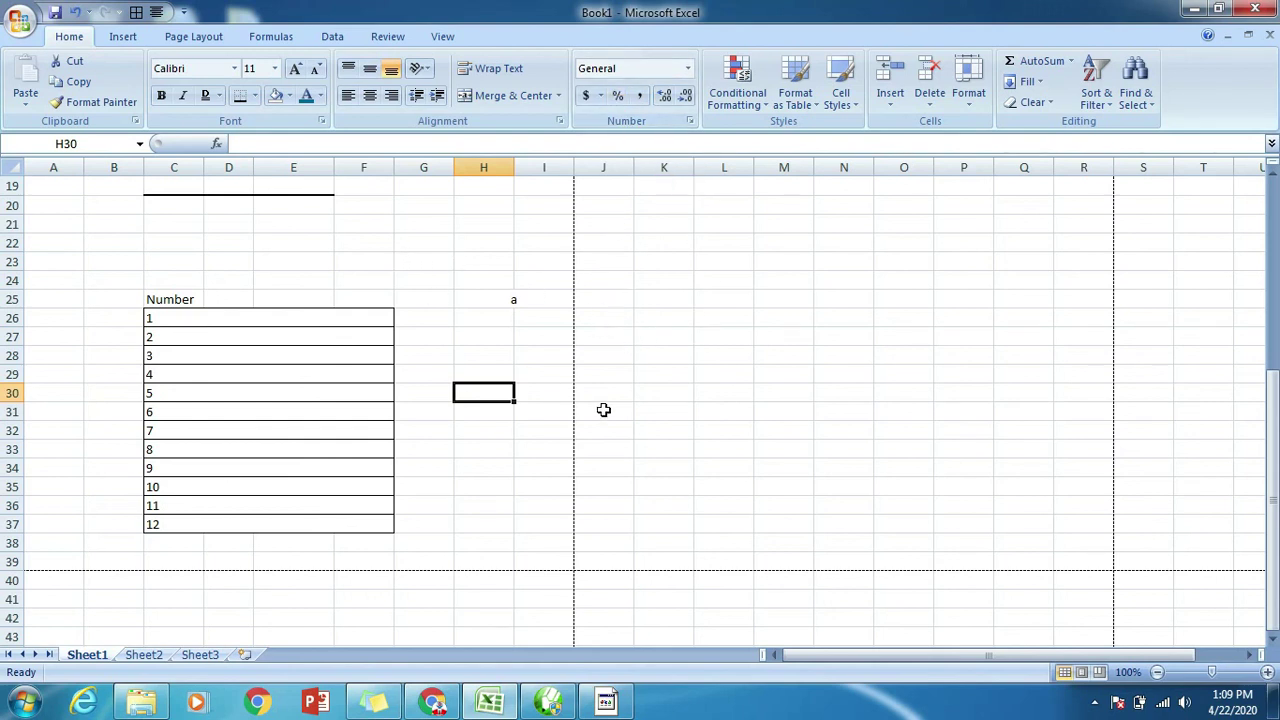
# - Enter 401 in J29, with Excel dropping the typed leading zeros, and reselect it
pyautogui.click(604, 373)
pyautogui.write('0')
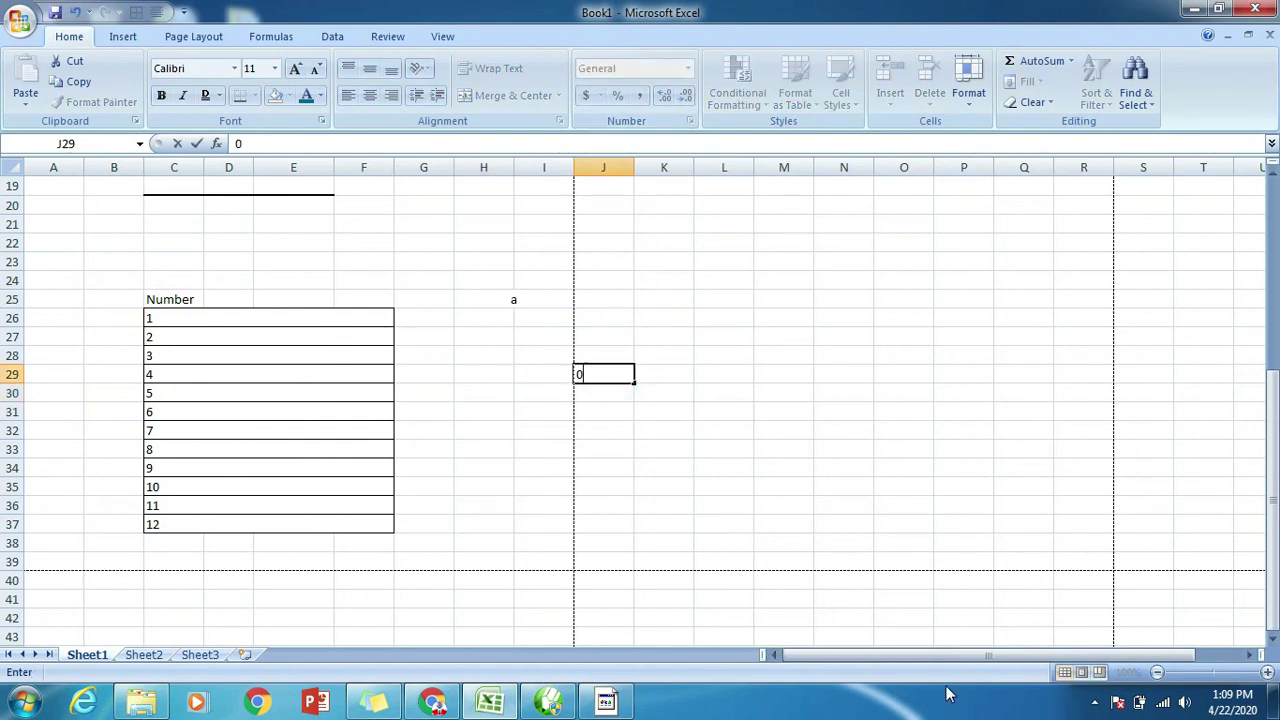
pyautogui.write('401')
pyautogui.press('Return')
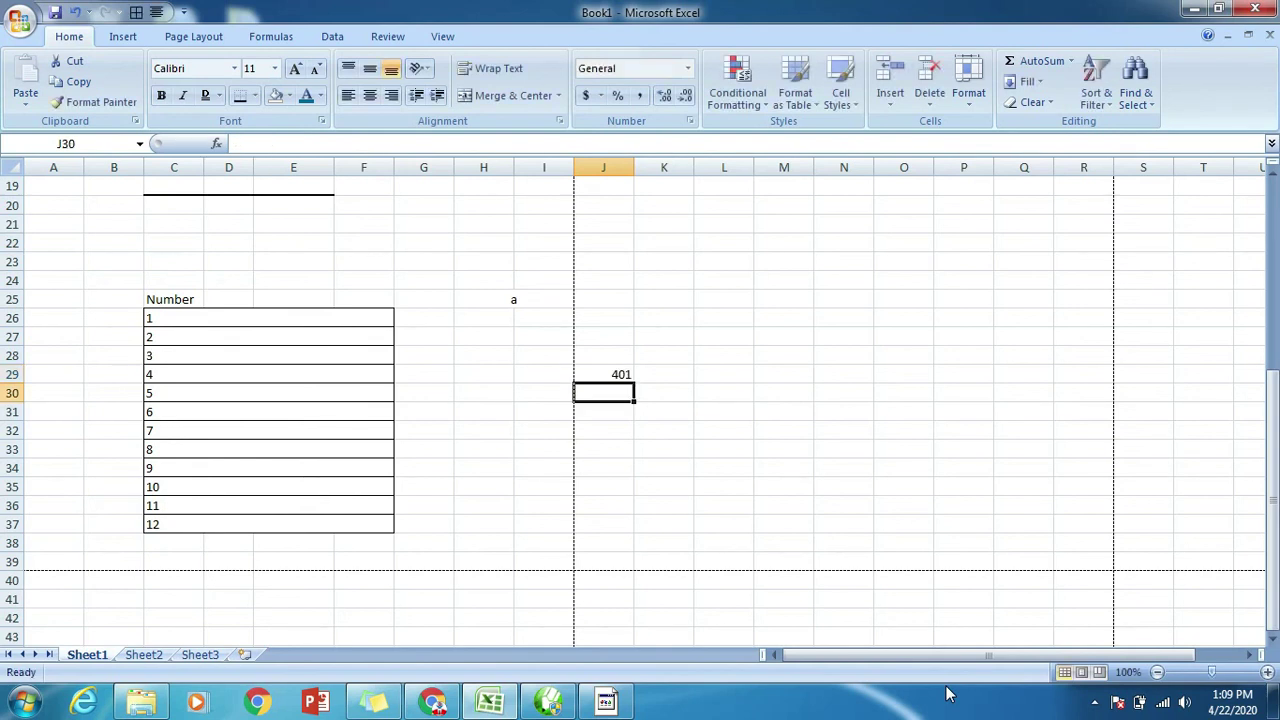
pyautogui.click(614, 376)
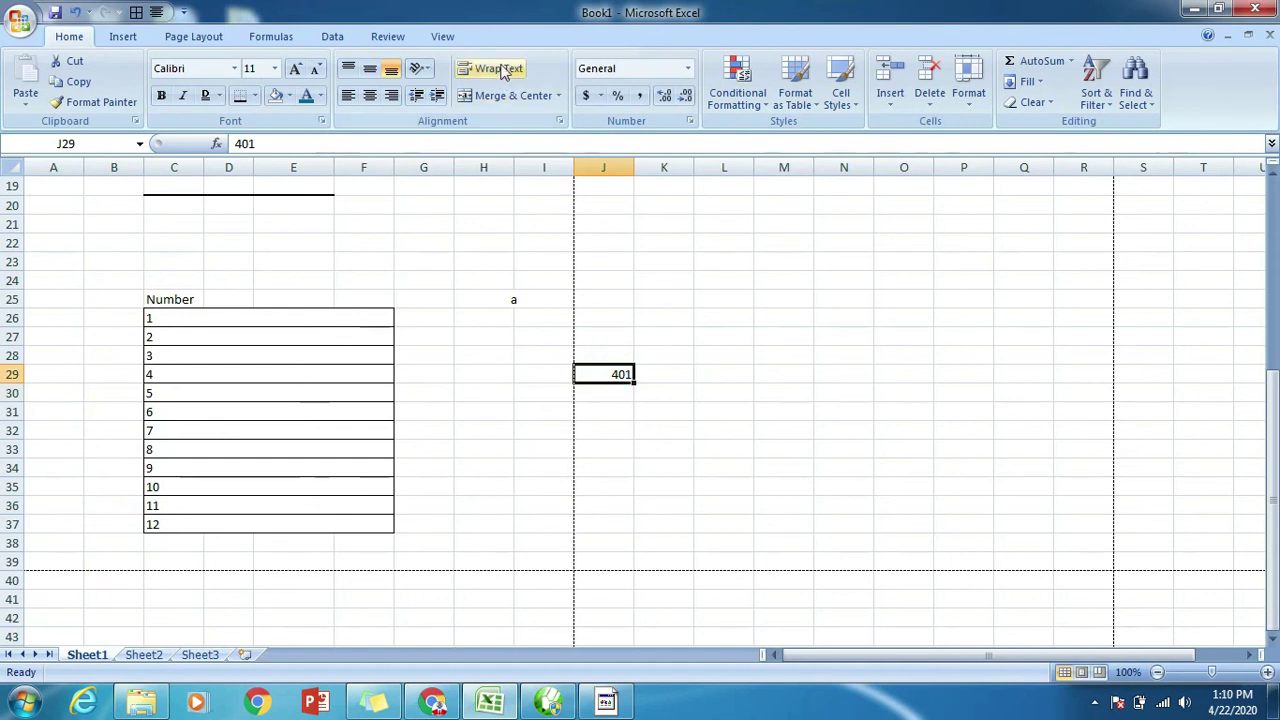
pyautogui.click(689, 121)
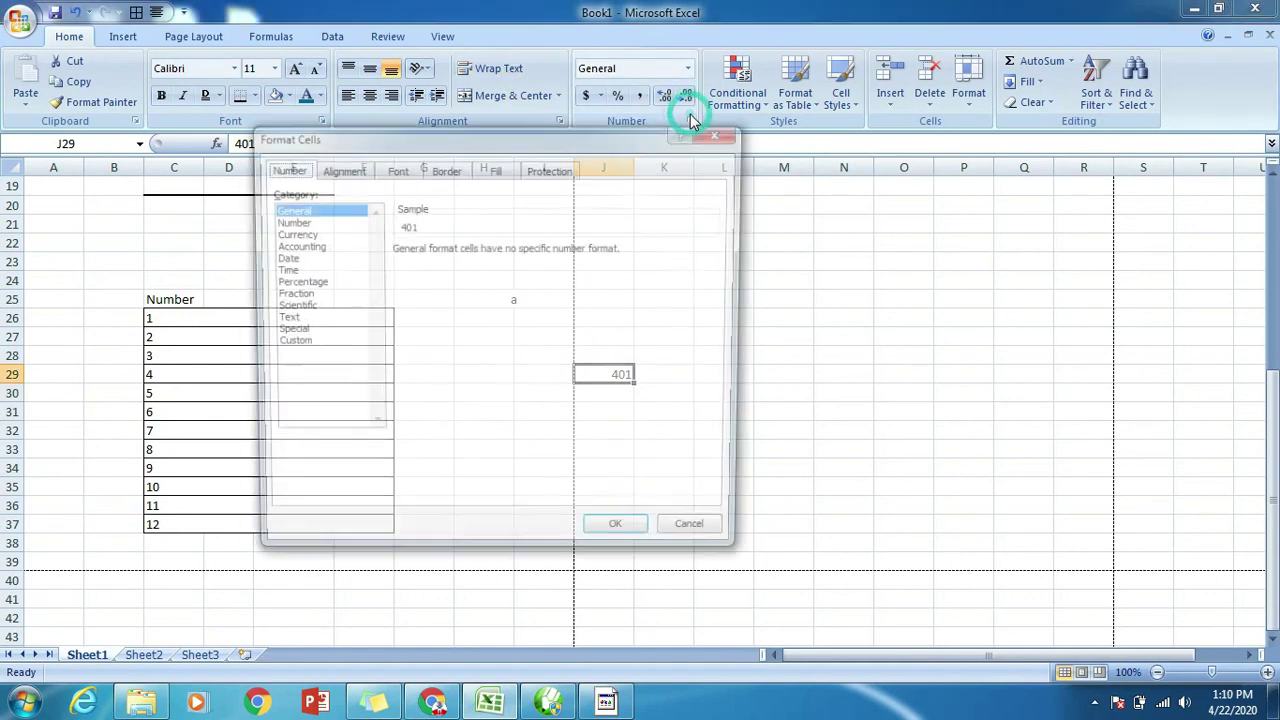
pyautogui.click(288, 221)
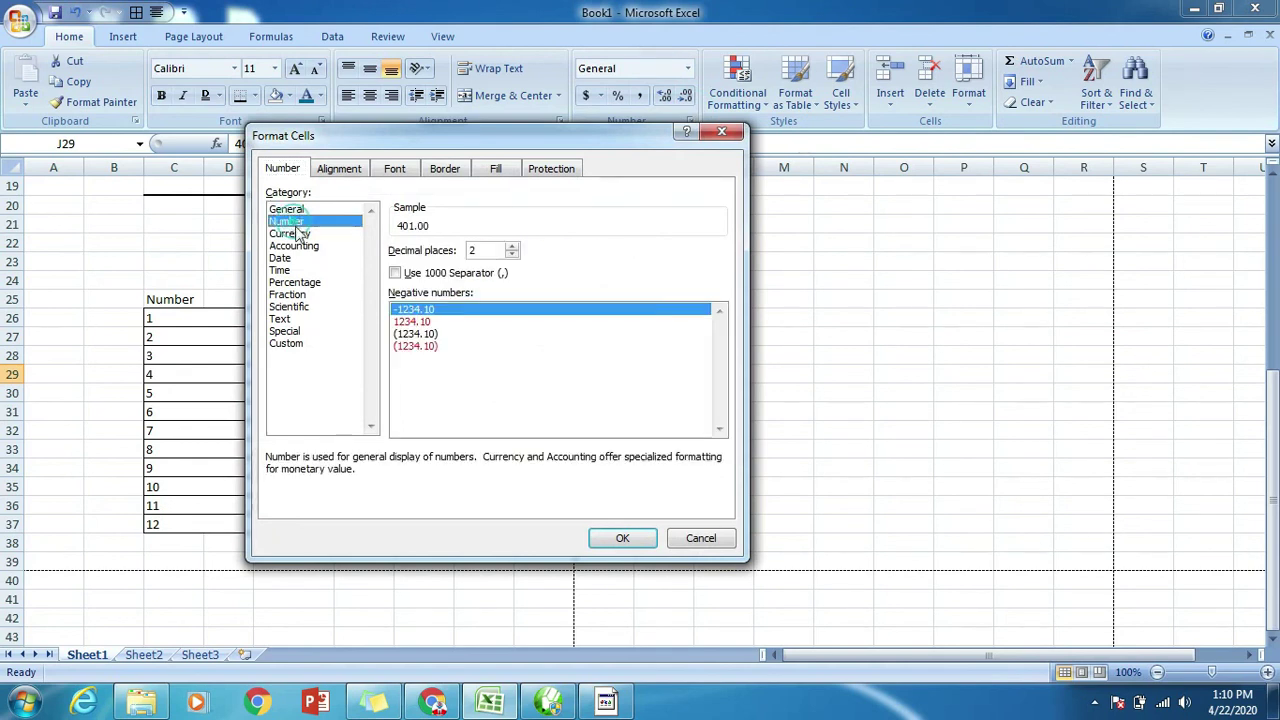
pyautogui.click(295, 234)
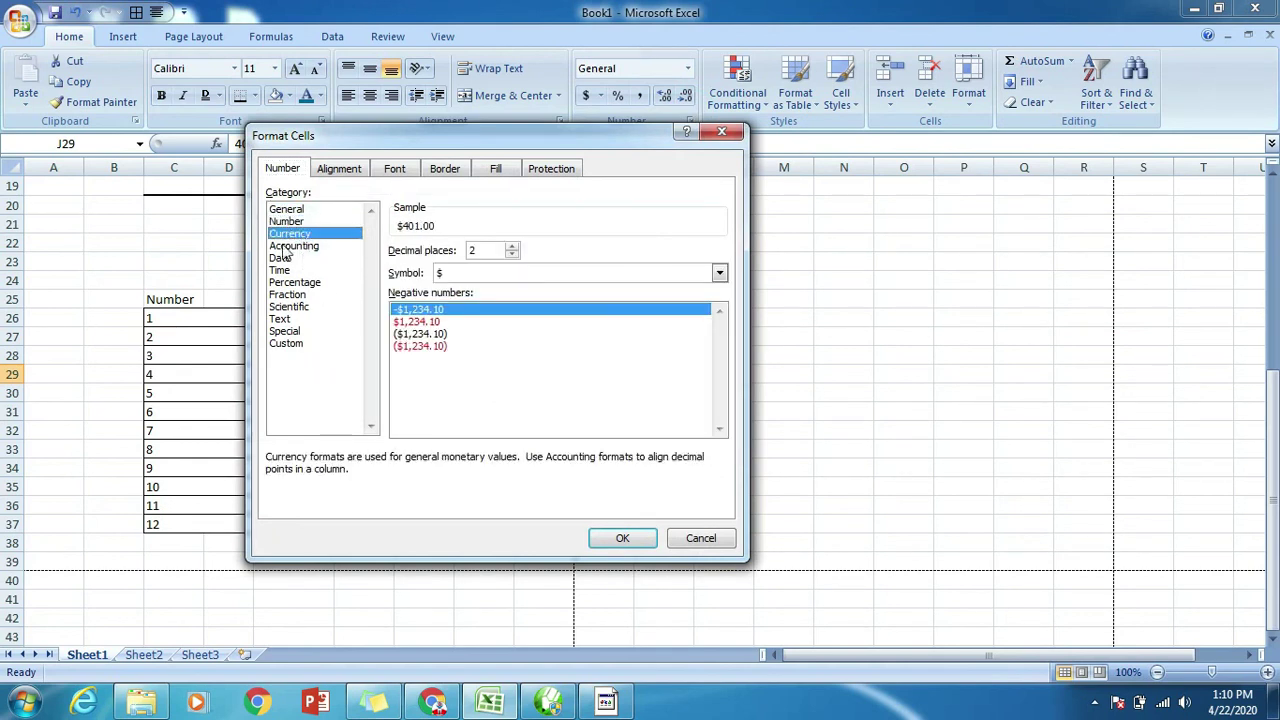
pyautogui.click(290, 246)
pyautogui.click(280, 258)
pyautogui.click(700, 538)
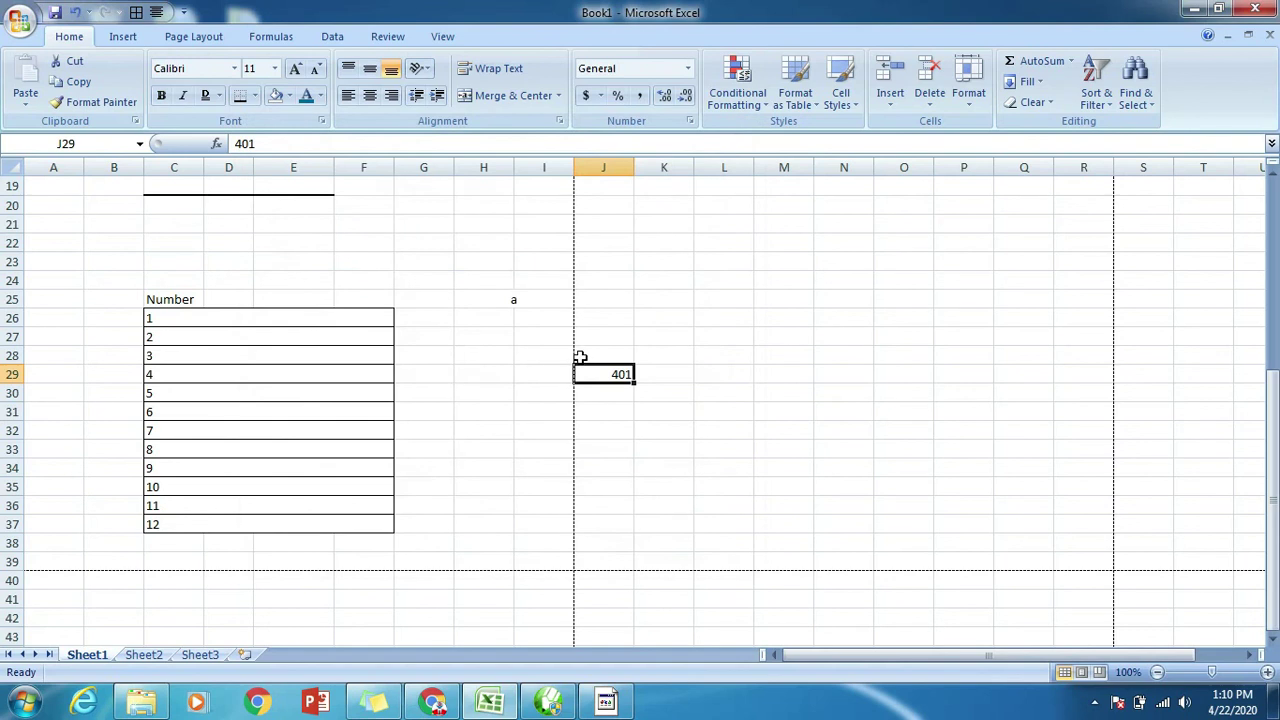
pyautogui.click(690, 122)
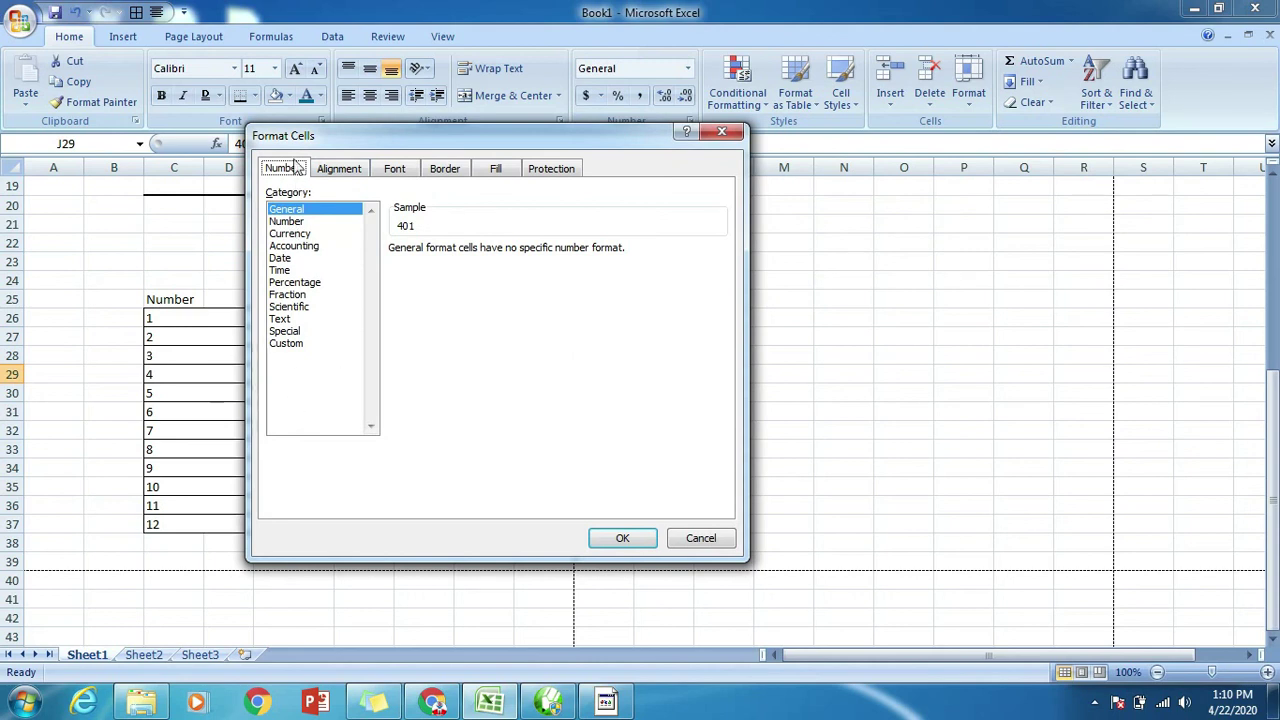
pyautogui.click(704, 541)
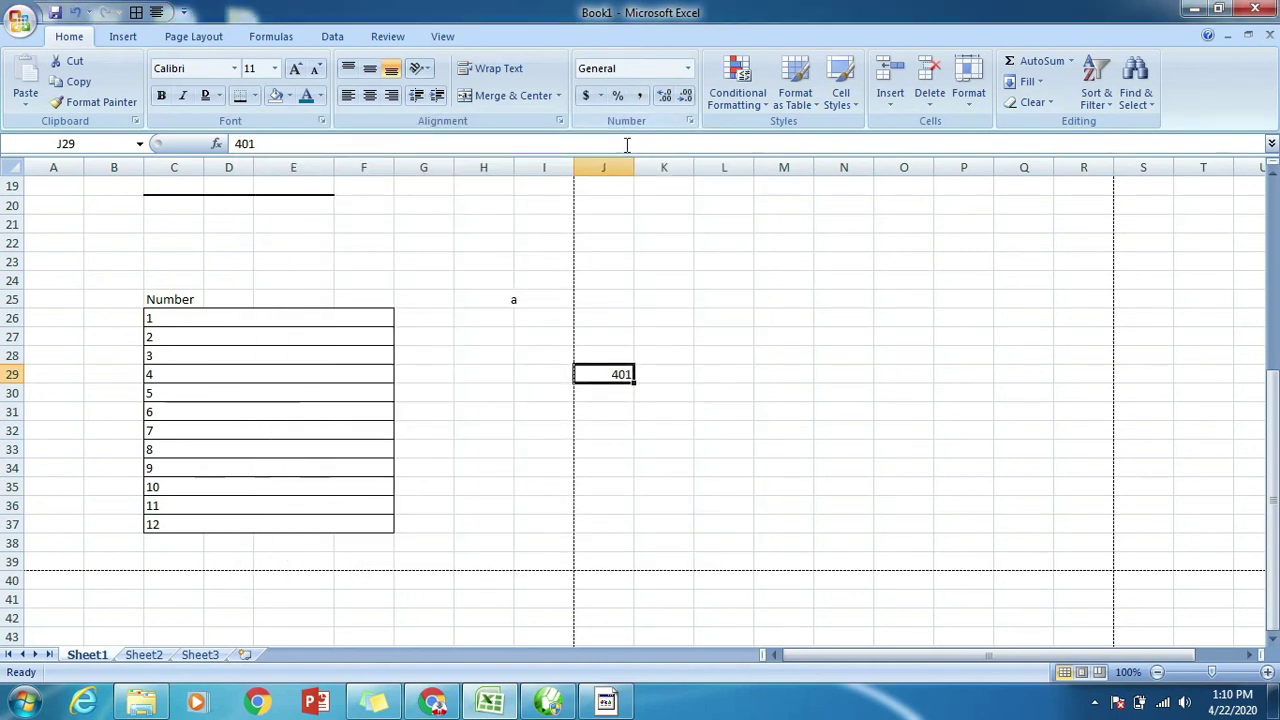